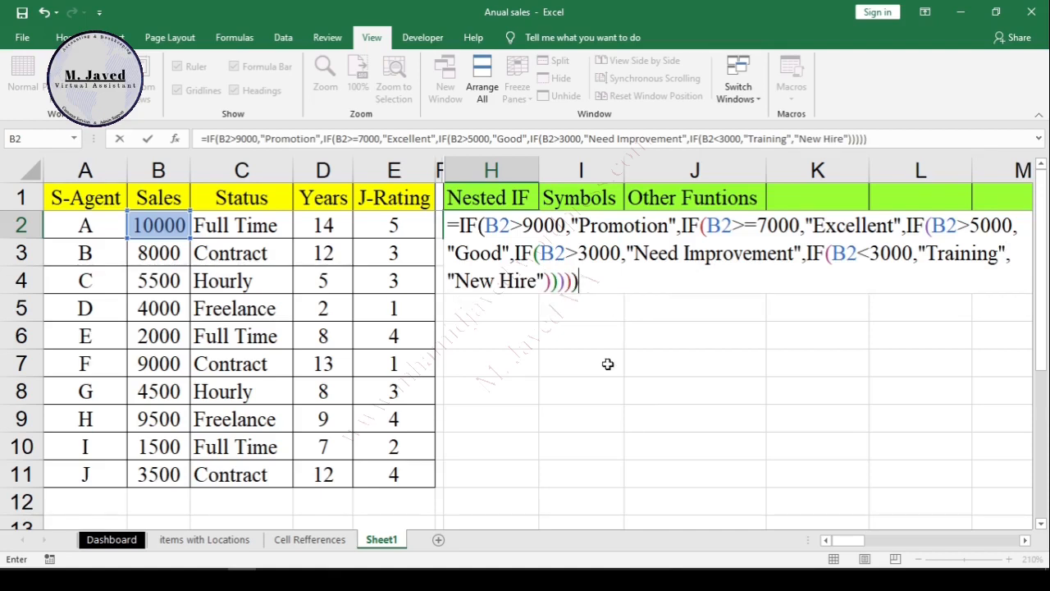
Step: Fill the nested IF formula from H2 down to H11 and fit column H to its contents
{"action": "key", "text": "Return"}
{"action": "left_click", "coordinate": [497, 232]}
{"action": "left_click_drag", "start_coordinate": [536, 238], "coordinate": [539, 492]}
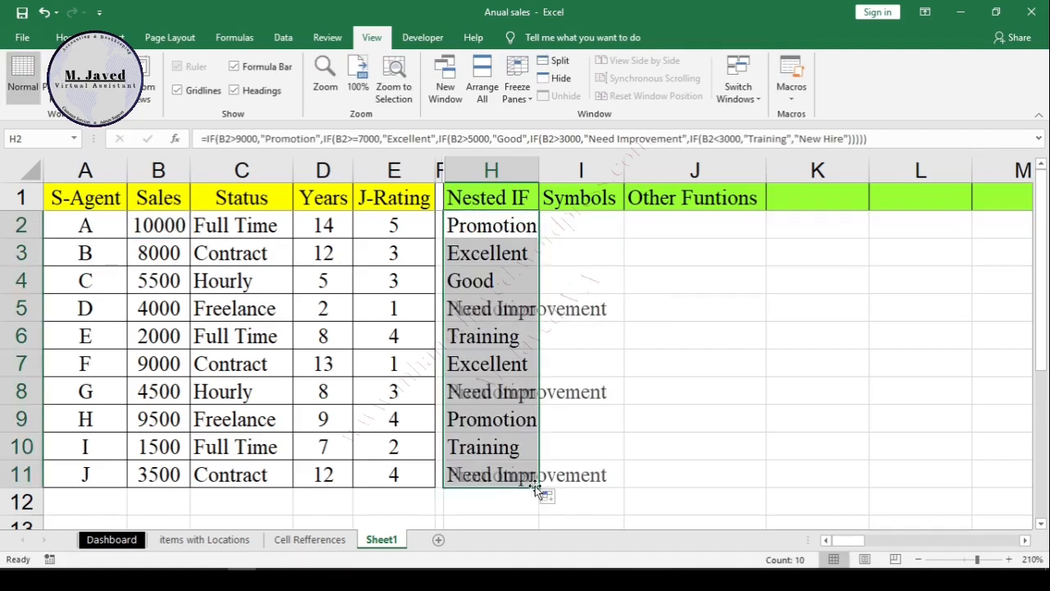
{"action": "double_click", "coordinate": [539, 170]}
Step: Enlarge the formula bar to several lines and place the insertion point after the equals sign of H2's formula
{"action": "left_click", "coordinate": [507, 230]}
{"action": "double_click", "coordinate": [574, 231]}
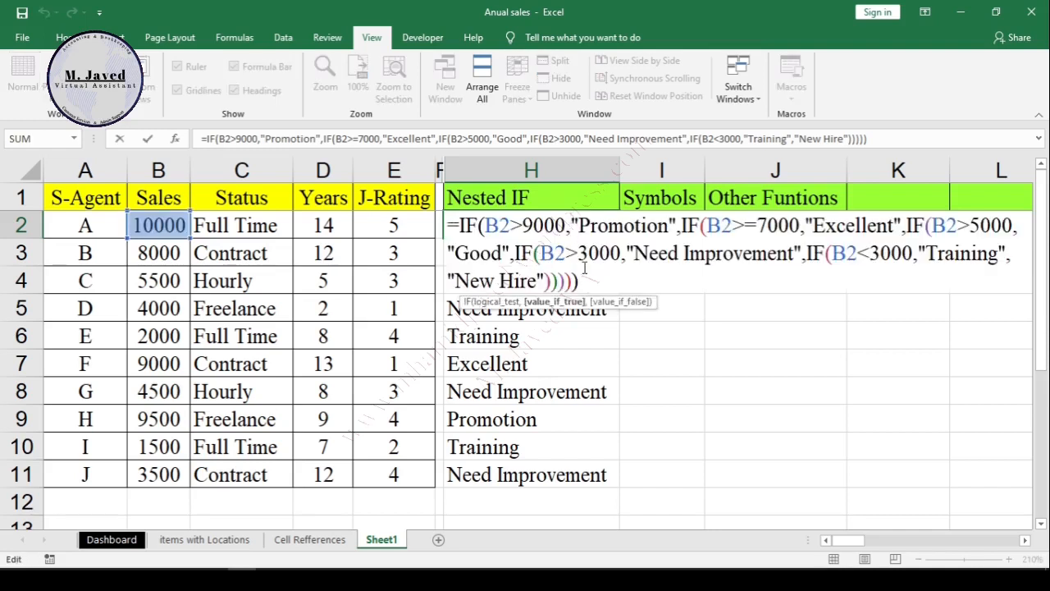
{"action": "left_click_drag", "start_coordinate": [782, 151], "coordinate": [782, 243]}
{"action": "left_click", "coordinate": [268, 196]}
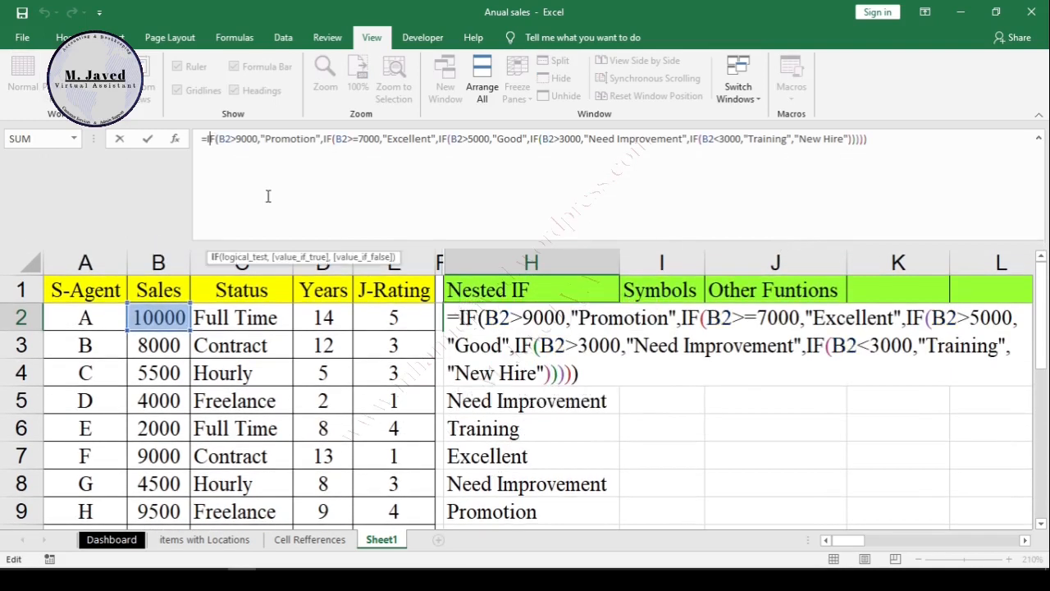
Step: Insert line breaks in H2's formula so that each IF starts on its own line
{"action": "key", "text": "alt+Return"}
{"action": "key", "text": "Right"}
{"action": "key", "text": "Right"}
{"action": "key", "text": "Right"}
{"action": "key", "text": "Right"}
{"action": "key", "text": "Right"}
{"action": "key", "text": "Right"}
{"action": "key", "text": "Right"}
{"action": "key", "text": "Right"}
{"action": "key", "text": "Right"}
{"action": "key", "text": "Right"}
{"action": "key", "text": "Right"}
{"action": "key", "text": "Right"}
{"action": "key", "text": "Right"}
{"action": "key", "text": "Right"}
{"action": "key", "text": "Right"}
{"action": "key", "text": "Right"}
{"action": "key", "text": "Right"}
{"action": "key", "text": "Right"}
{"action": "key", "text": "Right"}
{"action": "key", "text": "Right"}
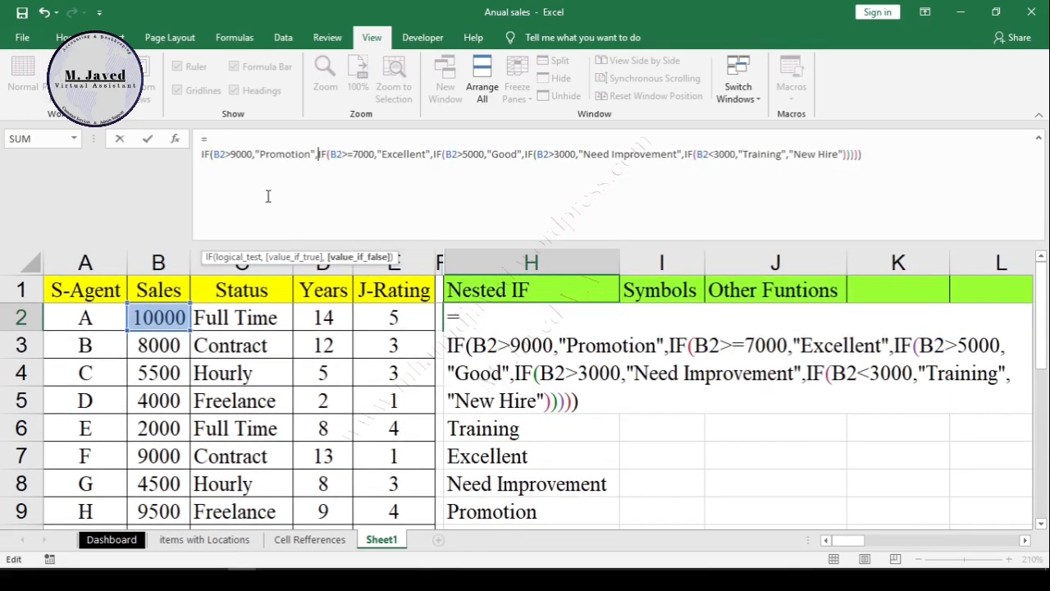
{"action": "key", "text": "alt+Return"}
{"action": "key", "text": "Right"}
{"action": "key", "text": "Right"}
{"action": "key", "text": "Right"}
{"action": "key", "text": "Right"}
{"action": "key", "text": "Right"}
{"action": "key", "text": "Right"}
{"action": "key", "text": "Right"}
{"action": "key", "text": "Right"}
{"action": "key", "text": "Right"}
{"action": "key", "text": "Right"}
{"action": "key", "text": "Right"}
{"action": "key", "text": "Right"}
{"action": "key", "text": "Right"}
{"action": "key", "text": "Right"}
{"action": "key", "text": "Right"}
{"action": "key", "text": "Right"}
{"action": "key", "text": "Right"}
{"action": "key", "text": "Right"}
{"action": "key", "text": "Right"}
{"action": "key", "text": "Right"}
{"action": "key", "text": "alt+Return"}
{"action": "key", "text": "Right"}
{"action": "key", "text": "Right"}
{"action": "key", "text": "Right"}
{"action": "key", "text": "Right"}
{"action": "key", "text": "Right"}
{"action": "key", "text": "Right"}
{"action": "key", "text": "Right"}
{"action": "key", "text": "Right"}
{"action": "key", "text": "Right"}
{"action": "key", "text": "Right"}
{"action": "key", "text": "Right"}
{"action": "key", "text": "Right"}
{"action": "key", "text": "Right"}
{"action": "key", "text": "Right"}
{"action": "key", "text": "Right"}
{"action": "key", "text": "Right"}
{"action": "key", "text": "Right"}
{"action": "key", "text": "Right"}
{"action": "key", "text": "alt+Return"}
{"action": "key", "text": "Right"}
{"action": "key", "text": "Right"}
{"action": "key", "text": "Right"}
{"action": "key", "text": "Right"}
{"action": "key", "text": "Right"}
{"action": "key", "text": "Right"}
{"action": "key", "text": "Right"}
{"action": "key", "text": "Right"}
{"action": "key", "text": "Right"}
{"action": "key", "text": "Right"}
{"action": "key", "text": "Right"}
{"action": "key", "text": "Right"}
{"action": "key", "text": "Right"}
{"action": "key", "text": "Right"}
{"action": "key", "text": "Right"}
{"action": "key", "text": "Right"}
{"action": "key", "text": "Right"}
{"action": "key", "text": "Right"}
{"action": "key", "text": "Right"}
{"action": "key", "text": "Right"}
{"action": "key", "text": "alt+Return"}
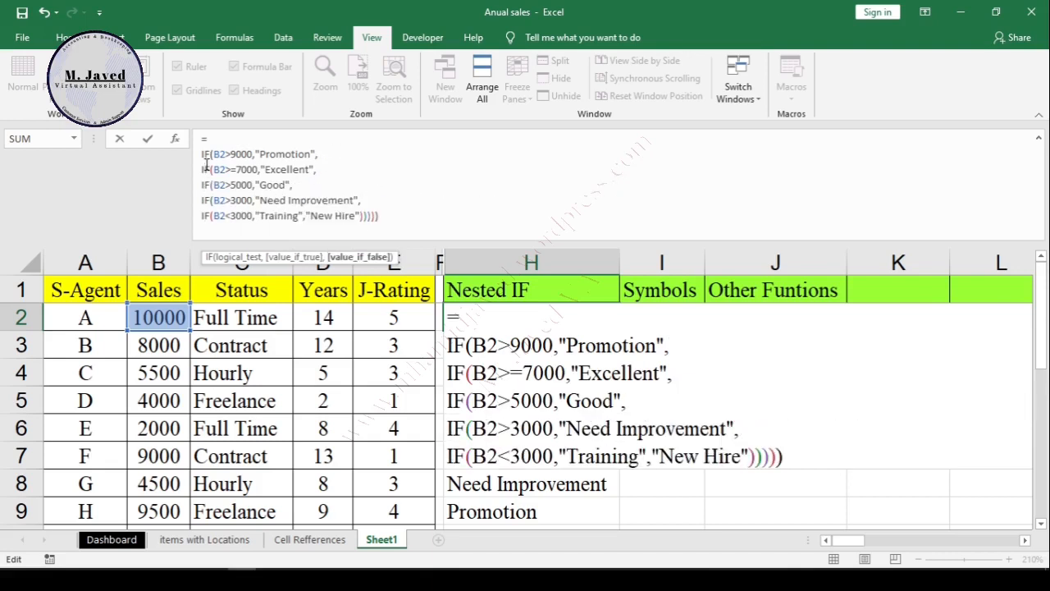
Step: Examine the condition and the "Promotion" result of the first IF in H2's formula
{"action": "left_click_drag", "start_coordinate": [257, 154], "coordinate": [220, 155]}
{"action": "double_click", "coordinate": [288, 154]}
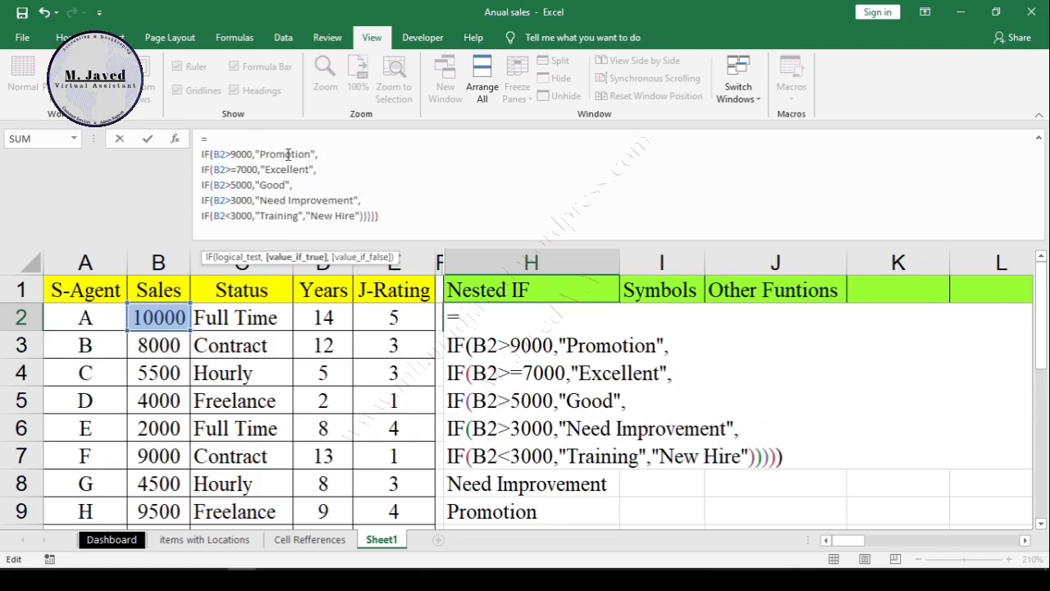
{"action": "left_click", "coordinate": [288, 154]}
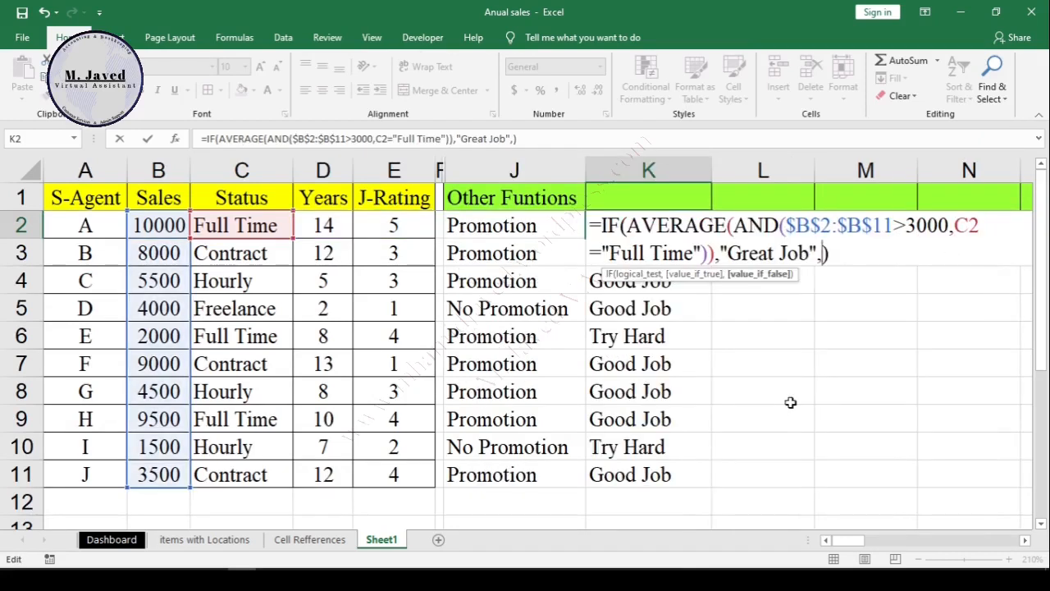
Step: Complete K2's formula with "So Close" as the value if false and fill it down to K11
{"action": "type", "text": "\"So Close\""}
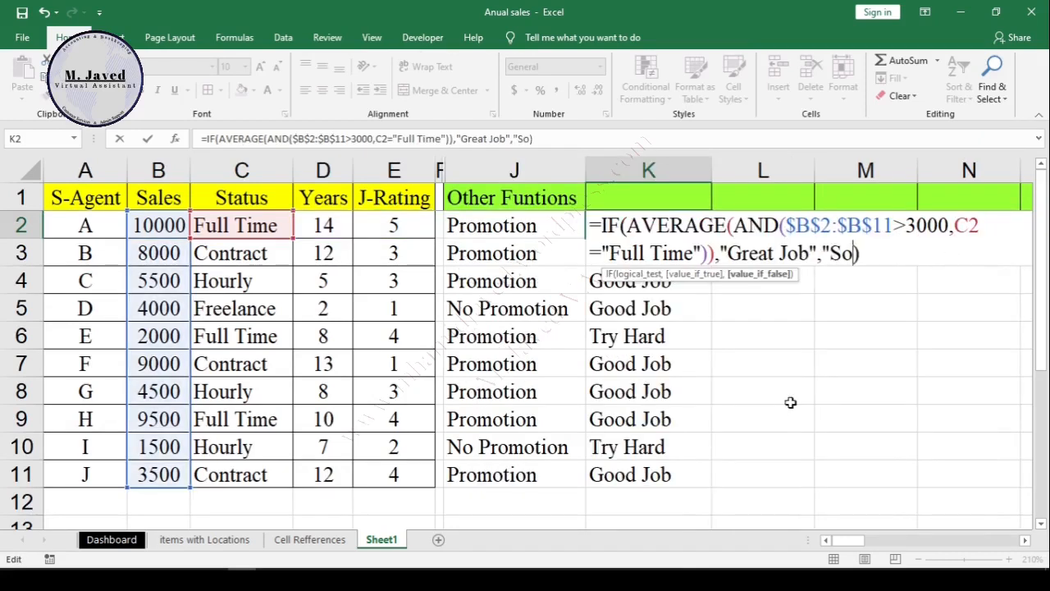
{"action": "key", "text": "Return"}
{"action": "key", "text": "Up"}
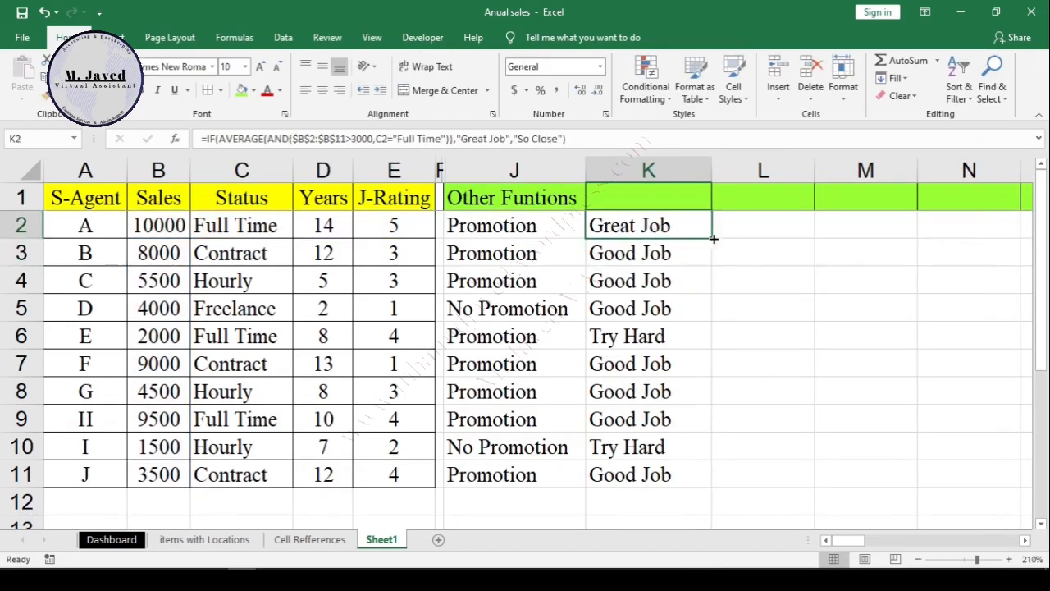
{"action": "double_click", "coordinate": [712, 238]}
{"action": "left_click", "coordinate": [749, 335]}
{"action": "left_click", "coordinate": [674, 230]}
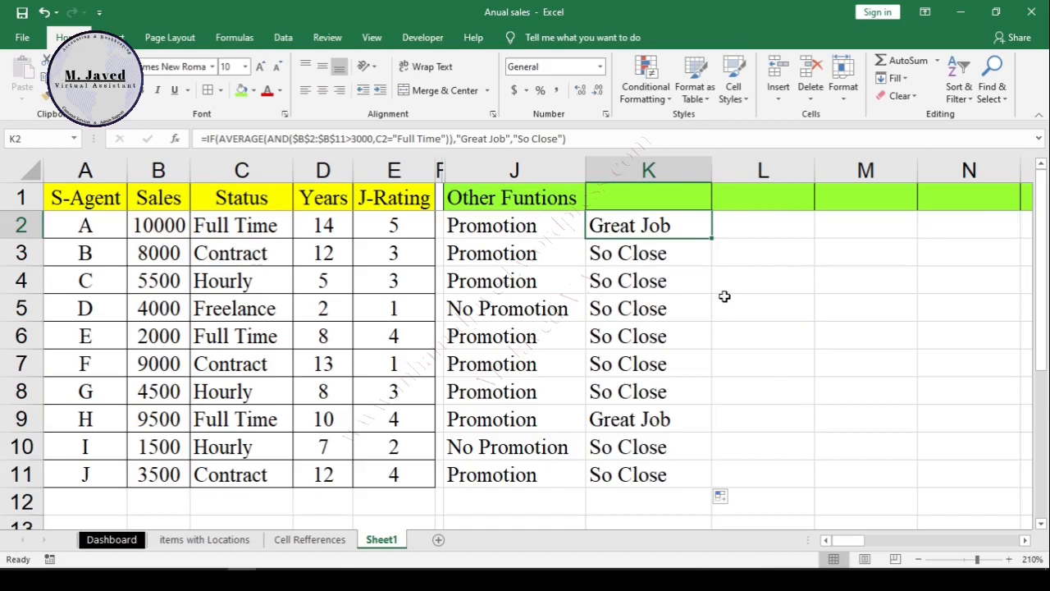
{"action": "double_click", "coordinate": [651, 233]}
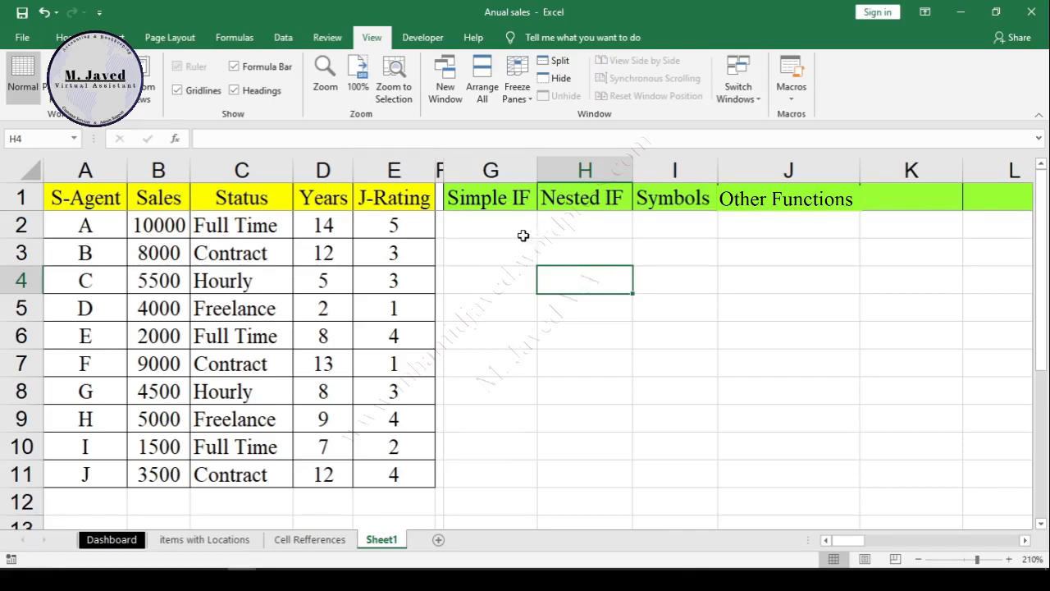
Step: Start an IF formula in G2 with the logical test B2>9000
{"action": "left_click", "coordinate": [496, 232]}
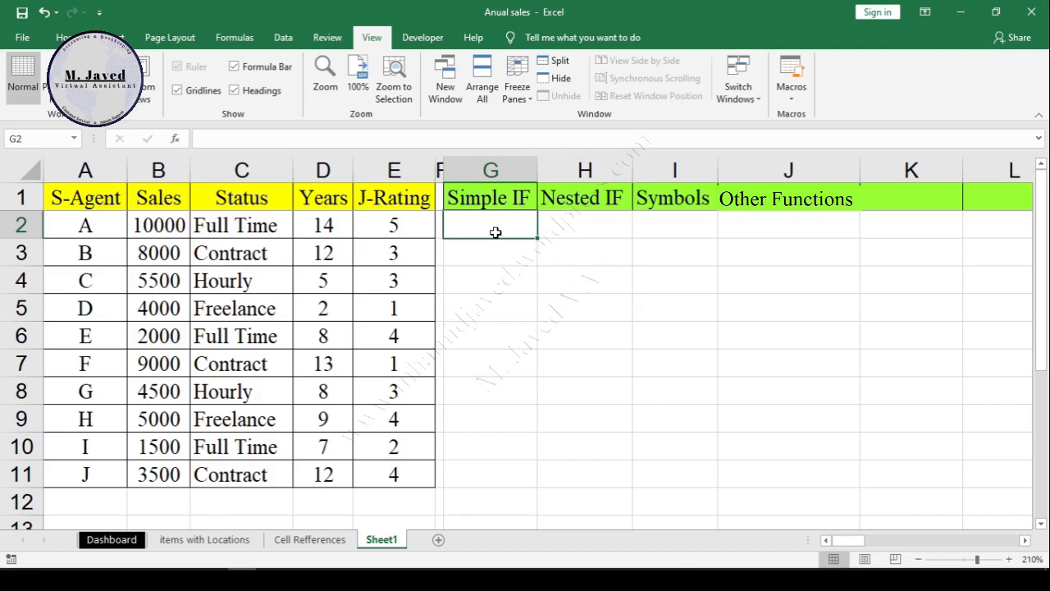
{"action": "type", "text": "="}
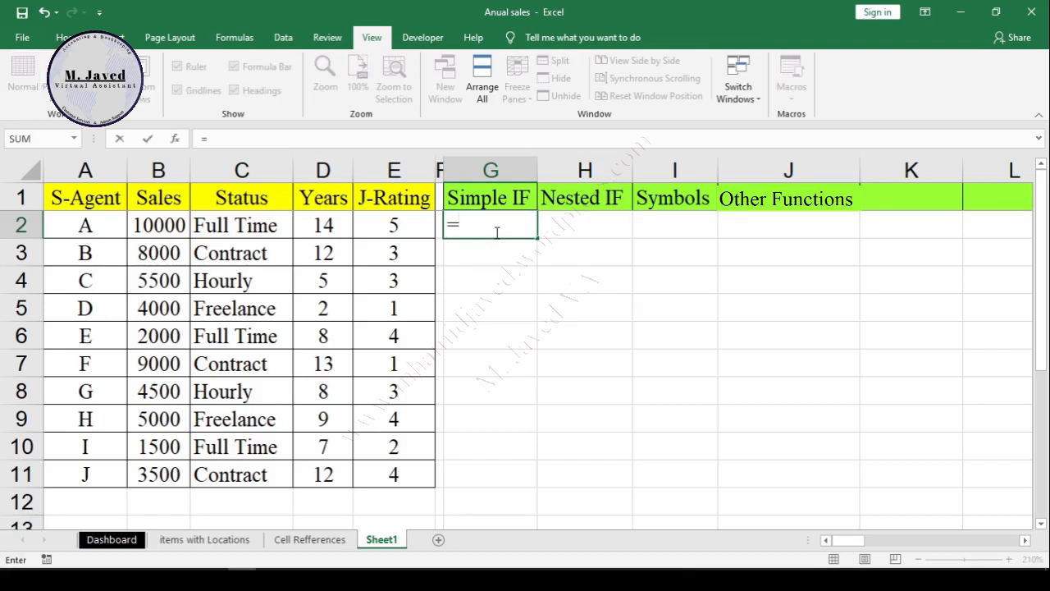
{"action": "type", "text": "if"}
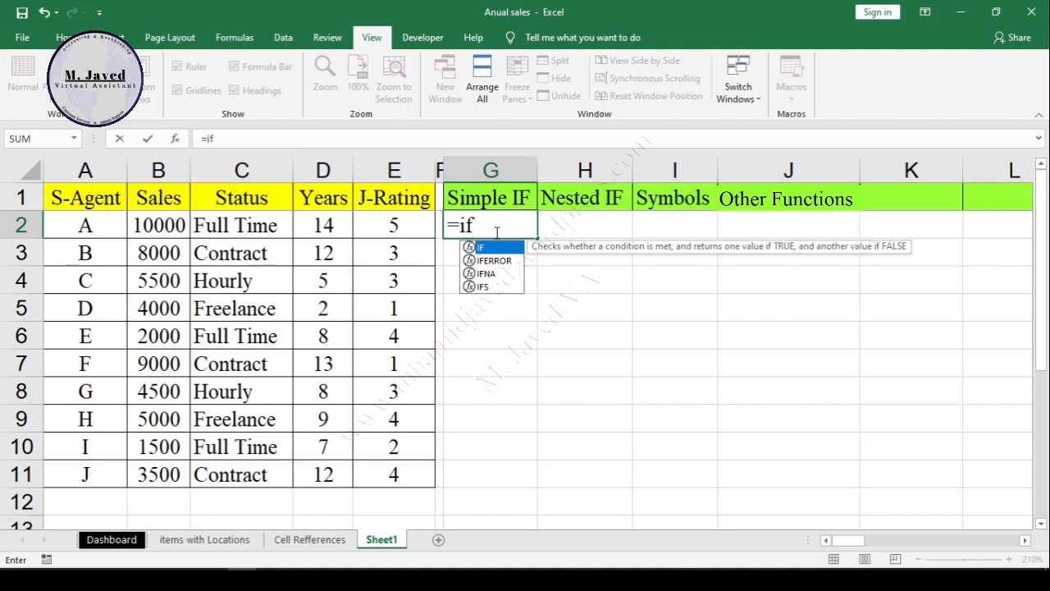
{"action": "double_click", "coordinate": [495, 248]}
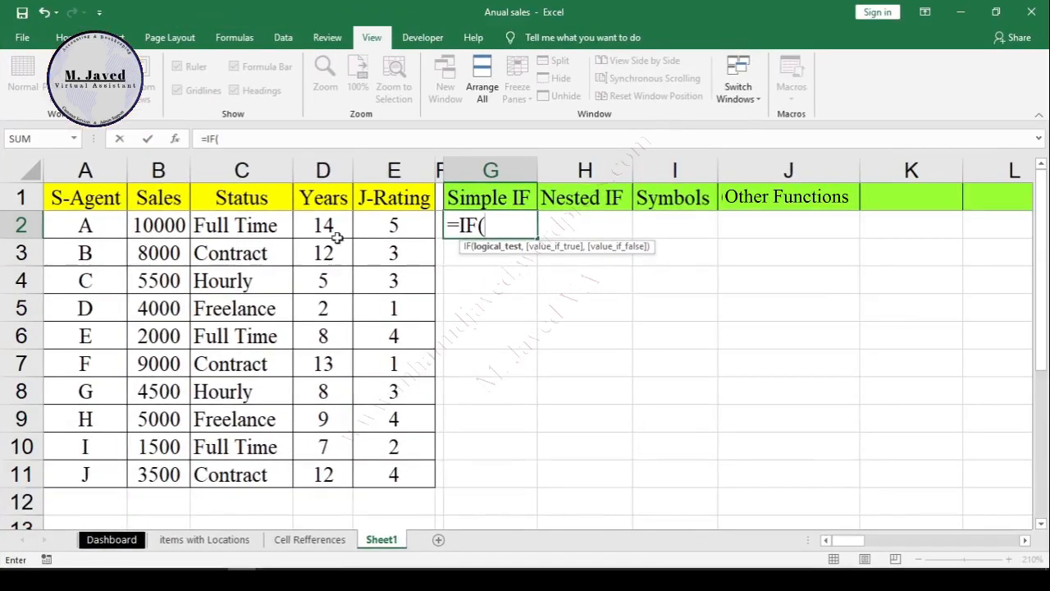
{"action": "left_click", "coordinate": [168, 227]}
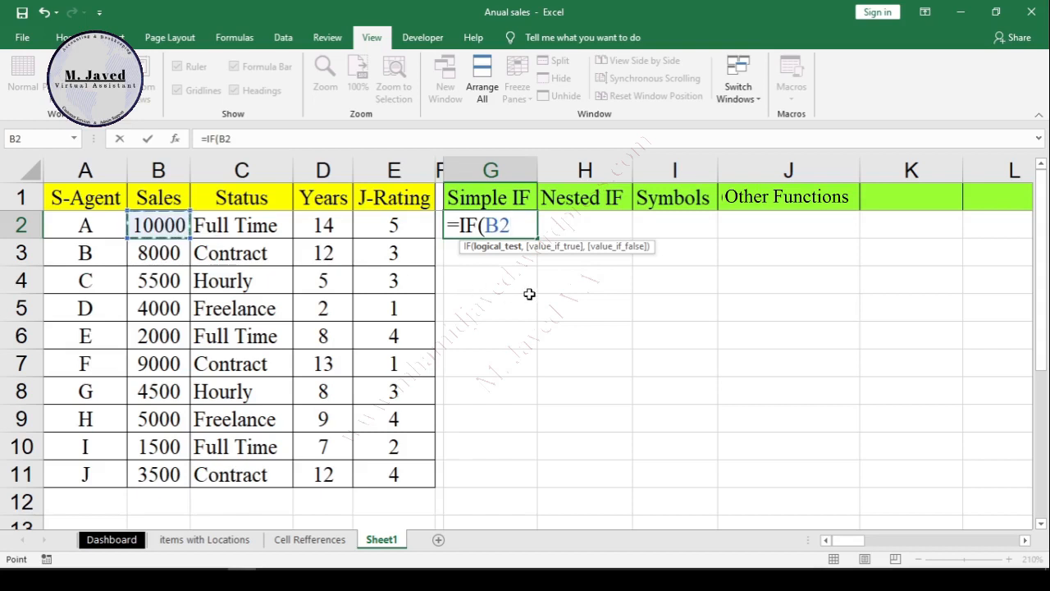
{"action": "type", "text": ">9000"}
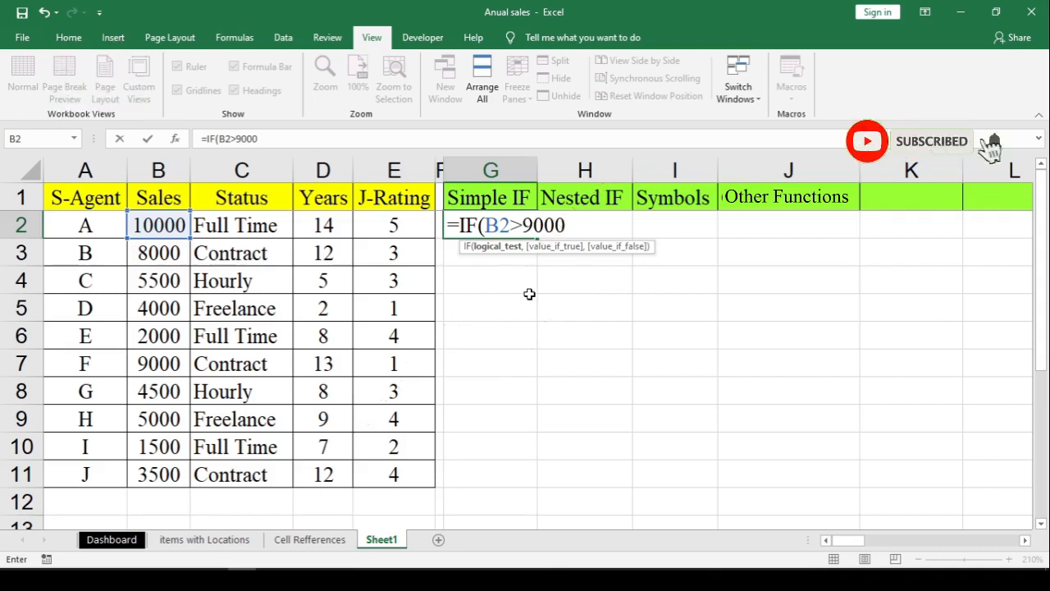
{"action": "type", "text": ","}
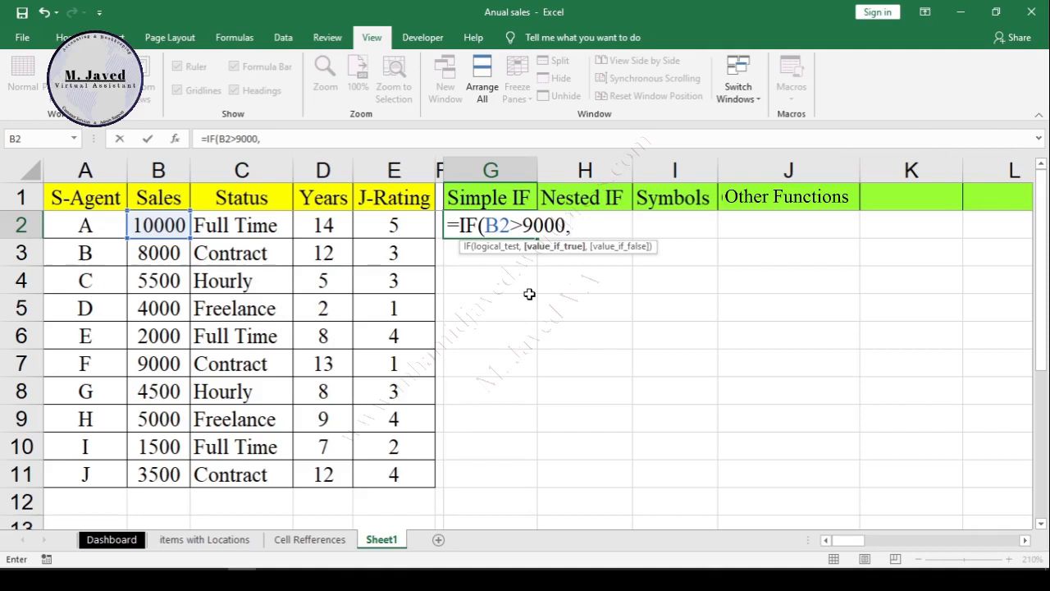
{"action": "type", "text": "\"Excellent\","}
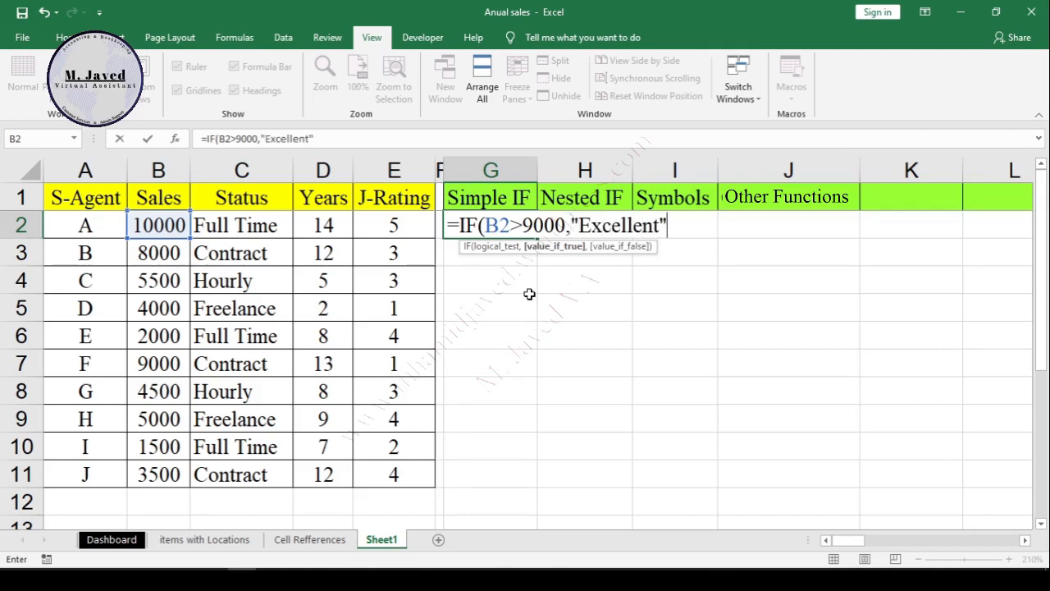
{"action": "type", "text": "\""}
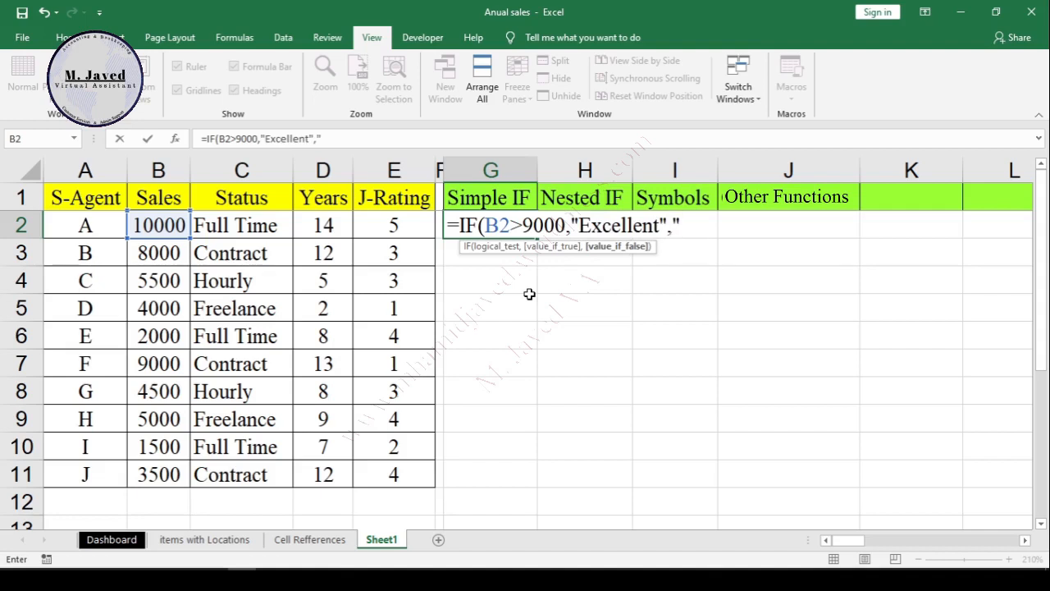
{"action": "type", "text": "Need"}
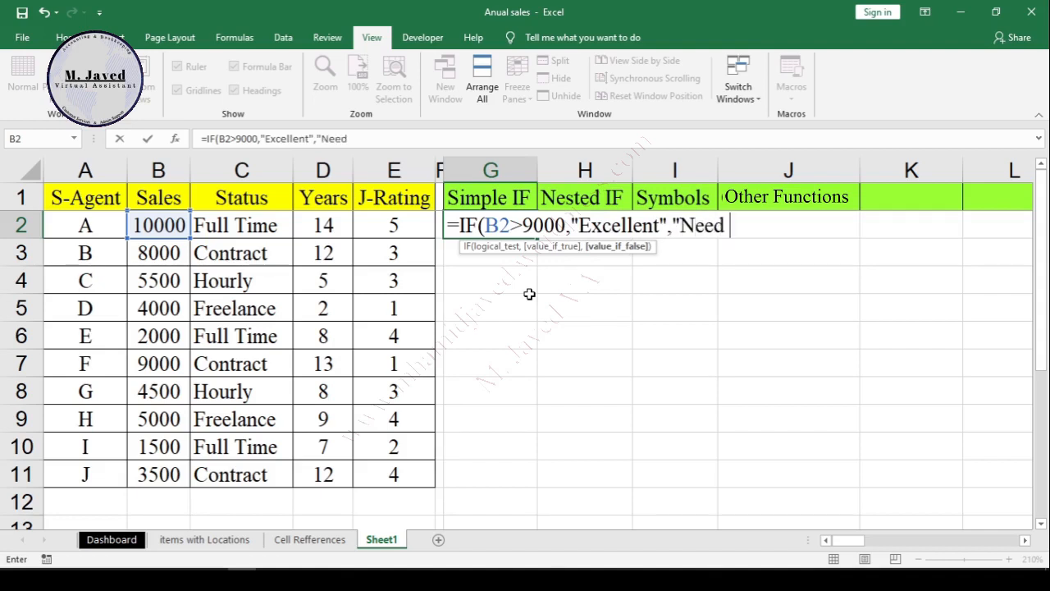
{"action": "type", "text": " Im"}
{"action": "key", "text": "BackSpace"}
{"action": "key", "text": "BackSpace"}
{"action": "key", "text": "BackSpace"}
{"action": "key", "text": "BackSpace"}
{"action": "key", "text": "BackSpace"}
{"action": "key", "text": "BackSpace"}
{"action": "key", "text": "BackSpace"}
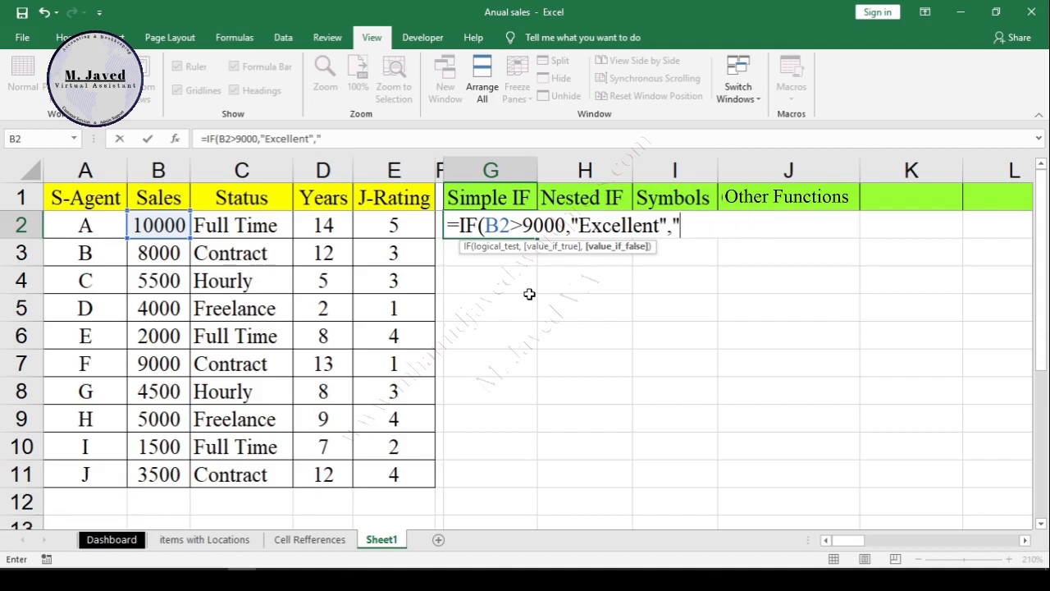
Step: Finish G2's IF formula with "Good" as the value if false and fill it down to G11
{"action": "type", "text": "Good\""}
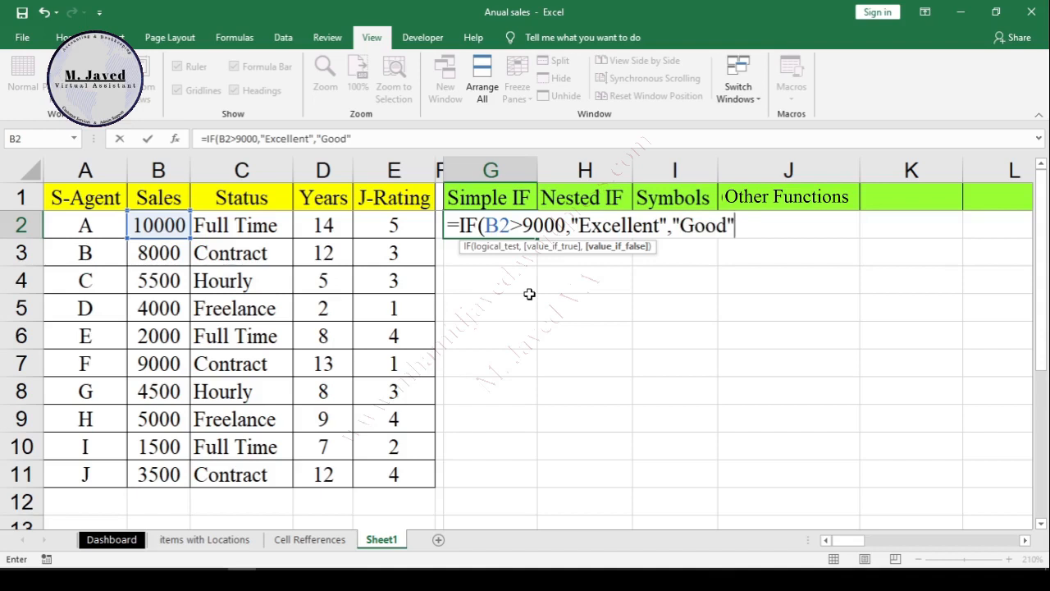
{"action": "type", "text": ")"}
{"action": "left_click", "coordinate": [494, 253]}
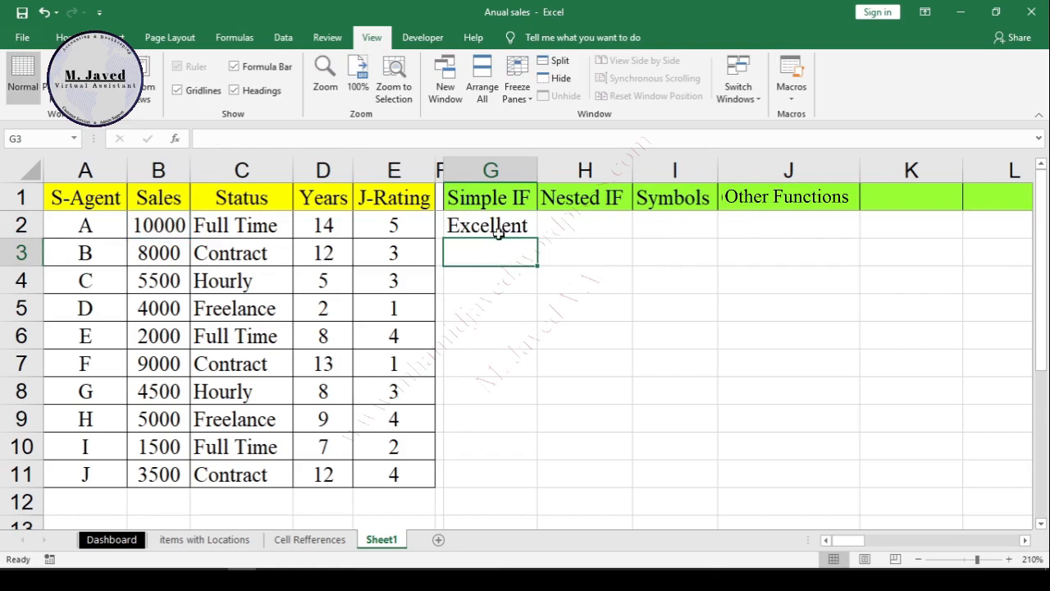
{"action": "left_click", "coordinate": [497, 226]}
{"action": "left_click_drag", "start_coordinate": [538, 239], "coordinate": [553, 485]}
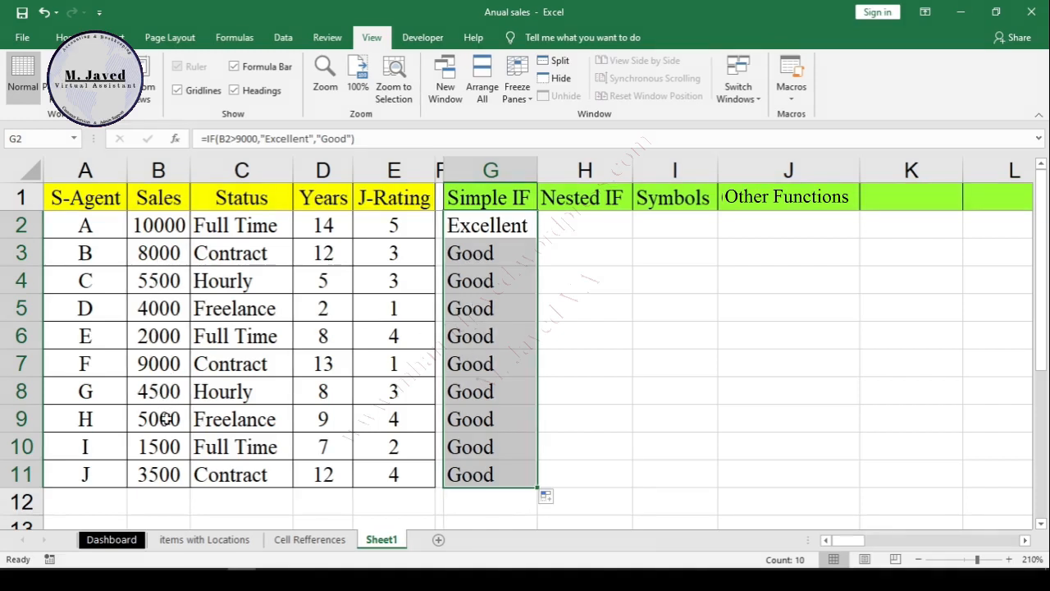
Step: Set agent H's sales in B9 to 9500 and check the rating formula in G9
{"action": "left_click", "coordinate": [166, 419]}
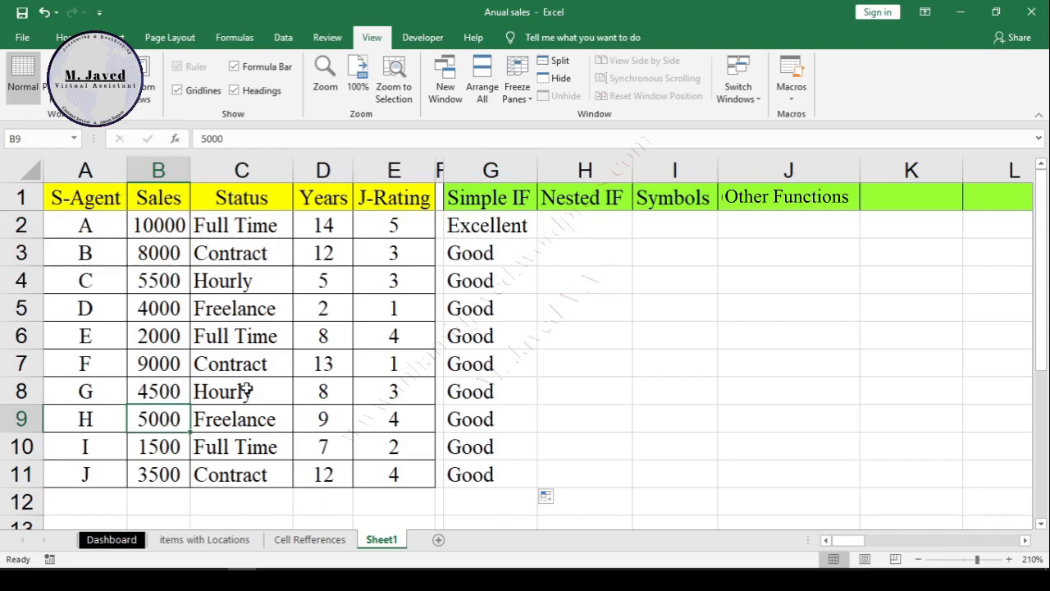
{"action": "type", "text": "9500"}
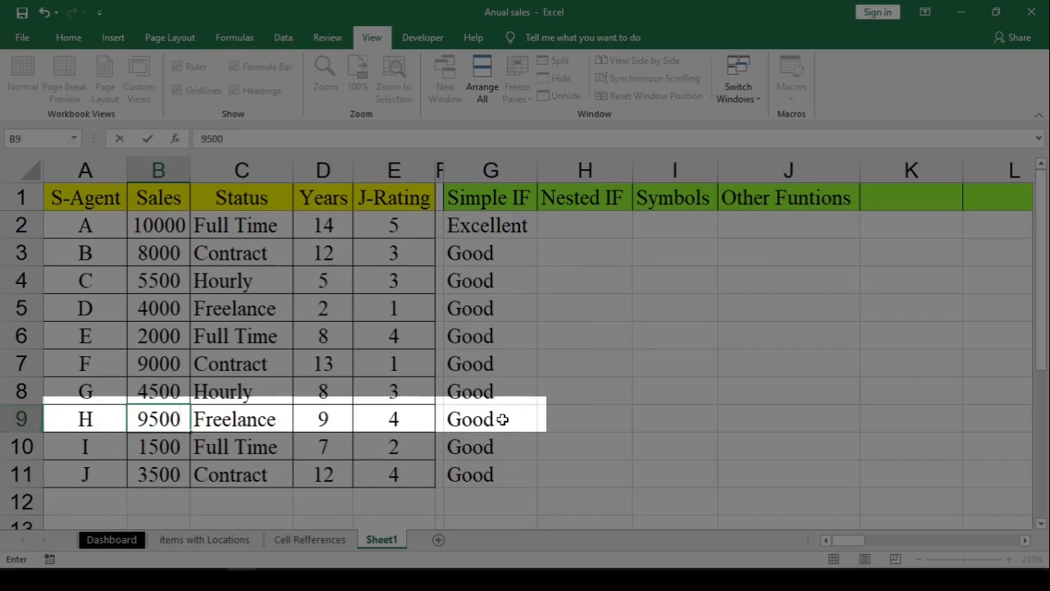
{"action": "left_click", "coordinate": [504, 392]}
{"action": "left_click", "coordinate": [493, 416]}
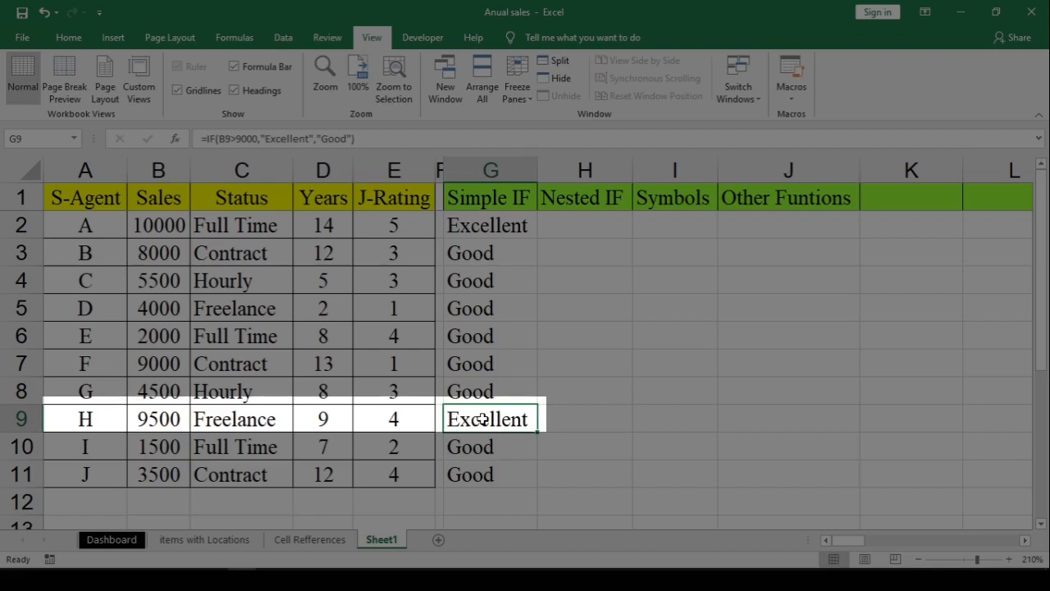
Step: Hide the Simple IF column G
{"action": "left_click", "coordinate": [499, 231]}
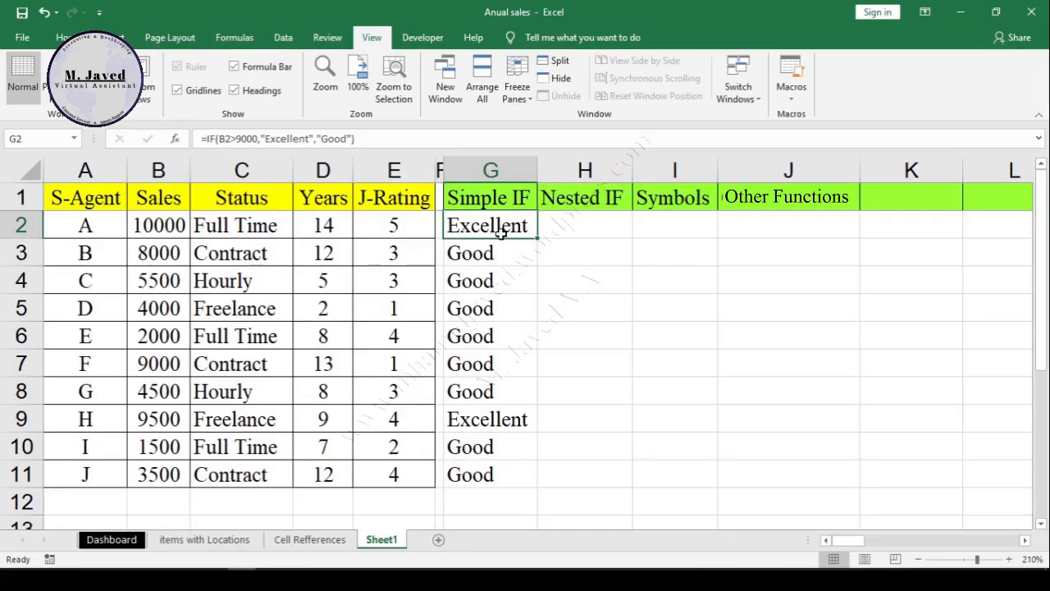
{"action": "right_click", "coordinate": [509, 170]}
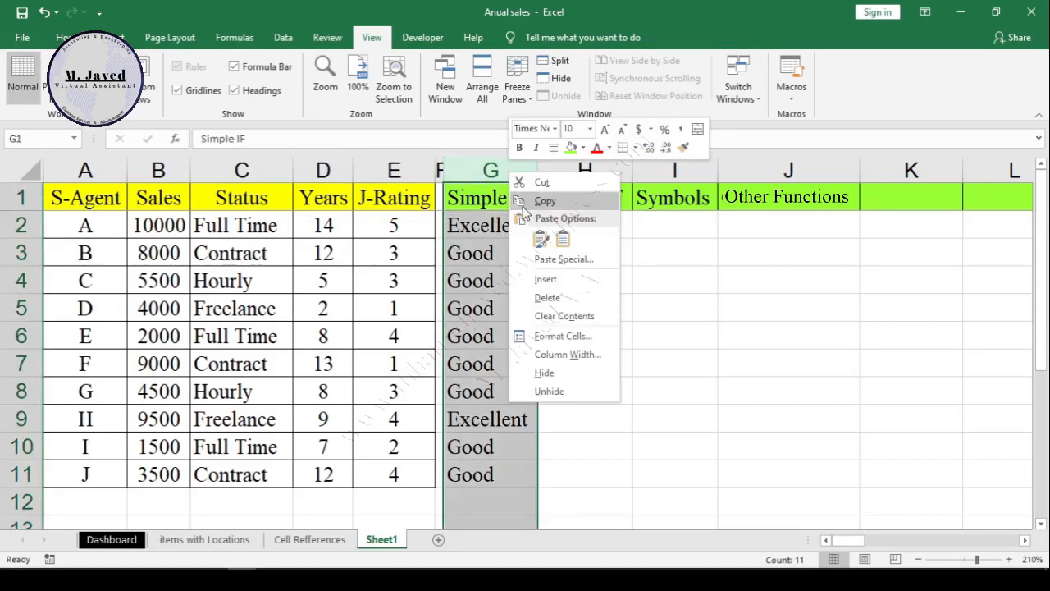
{"action": "left_click", "coordinate": [572, 379]}
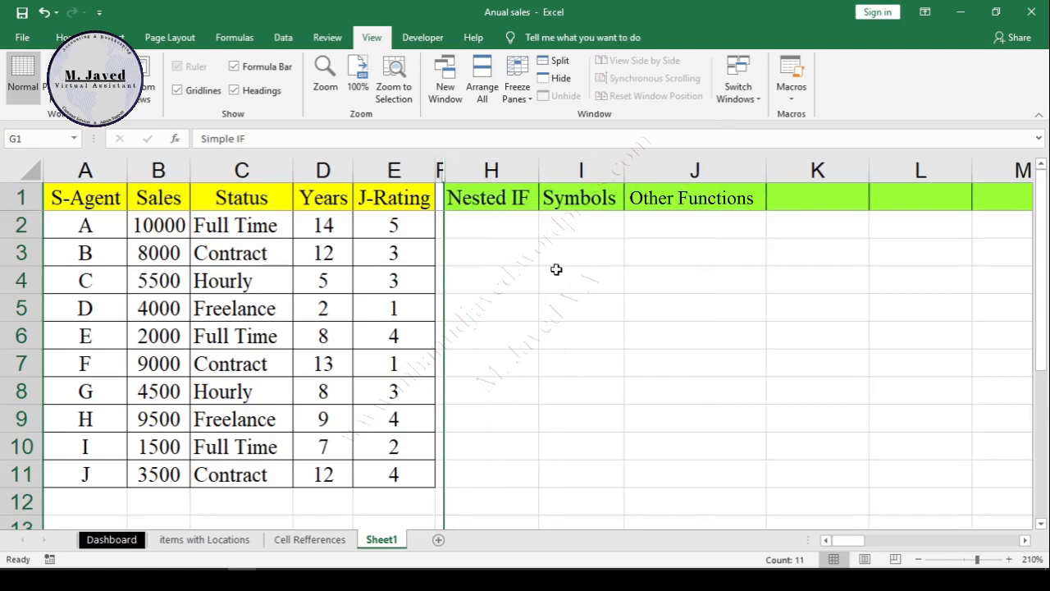
Step: Start an IF formula in H2 with the test B2>9000, "Promotion" if true and "Excellent" if false
{"action": "left_click", "coordinate": [509, 228]}
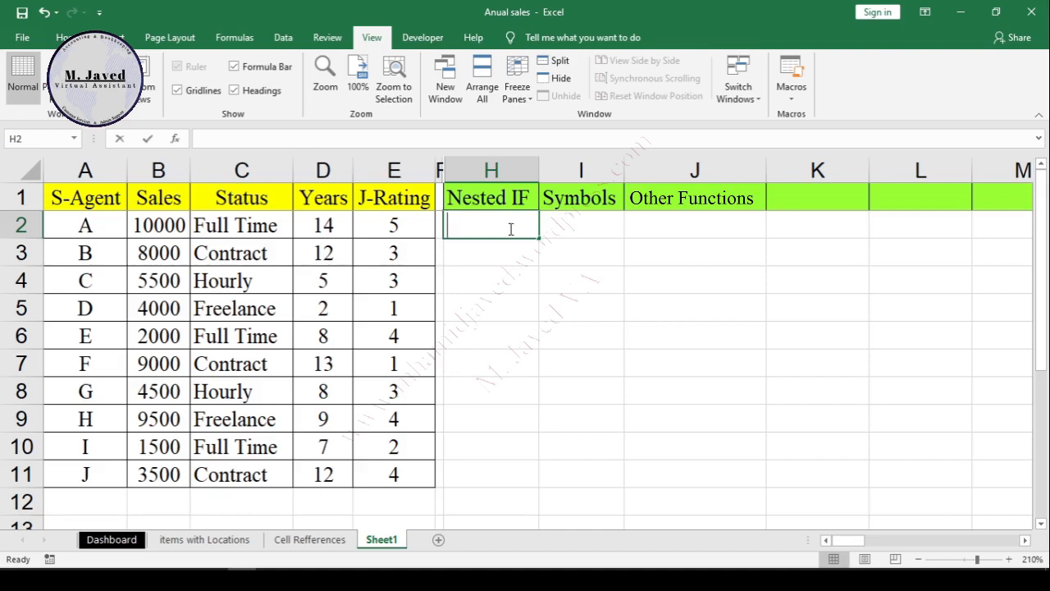
{"action": "type", "text": "=IF("}
{"action": "left_click", "coordinate": [158, 226]}
{"action": "type", "text": ">9000,\"Promotion\",\"Excellent\""}
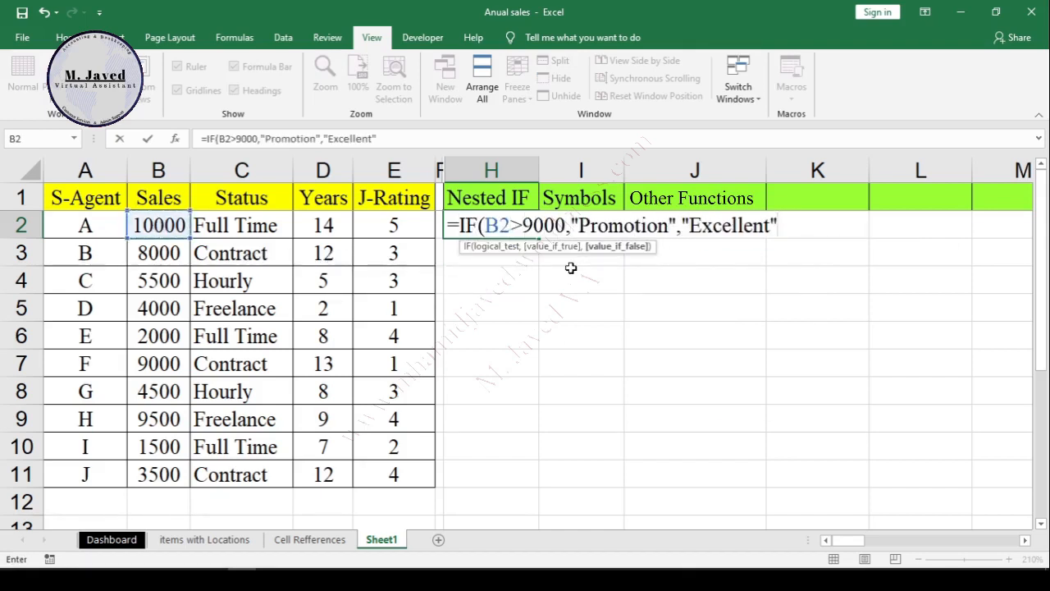
Step: Insert a nested IF function just before "Excellent" in H2's formula
{"action": "key", "text": "F2"}
{"action": "key", "text": "Left"}
{"action": "key", "text": "Left"}
{"action": "key", "text": "Left"}
{"action": "key", "text": "Left"}
{"action": "key", "text": "Left"}
{"action": "key", "text": "Left"}
{"action": "key", "text": "Left"}
{"action": "key", "text": "Left"}
{"action": "key", "text": "Left"}
{"action": "key", "text": "Left"}
{"action": "key", "text": "Left"}
{"action": "key", "text": "Left"}
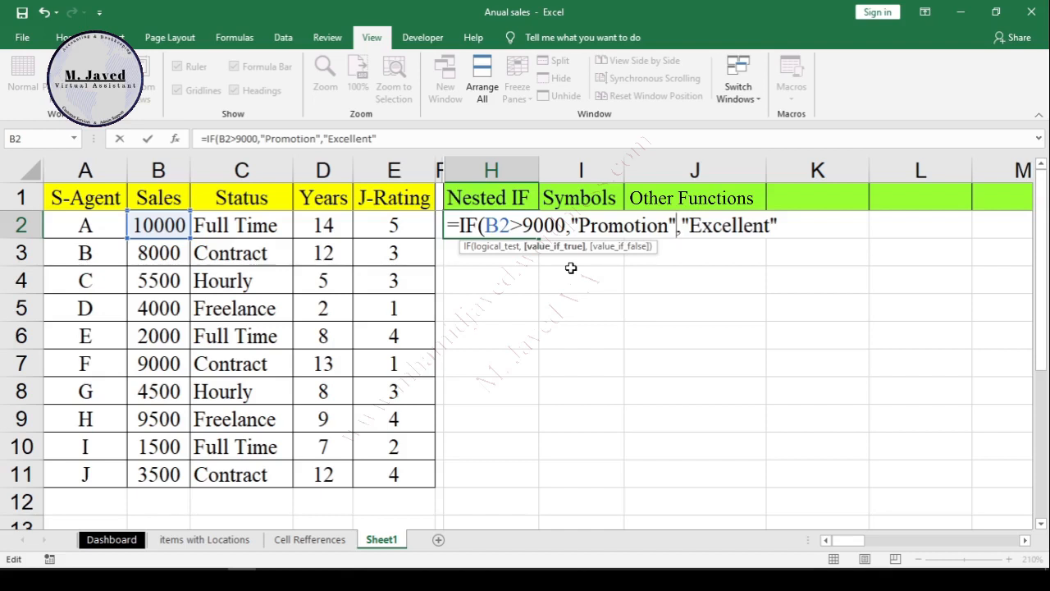
{"action": "key", "text": "Right"}
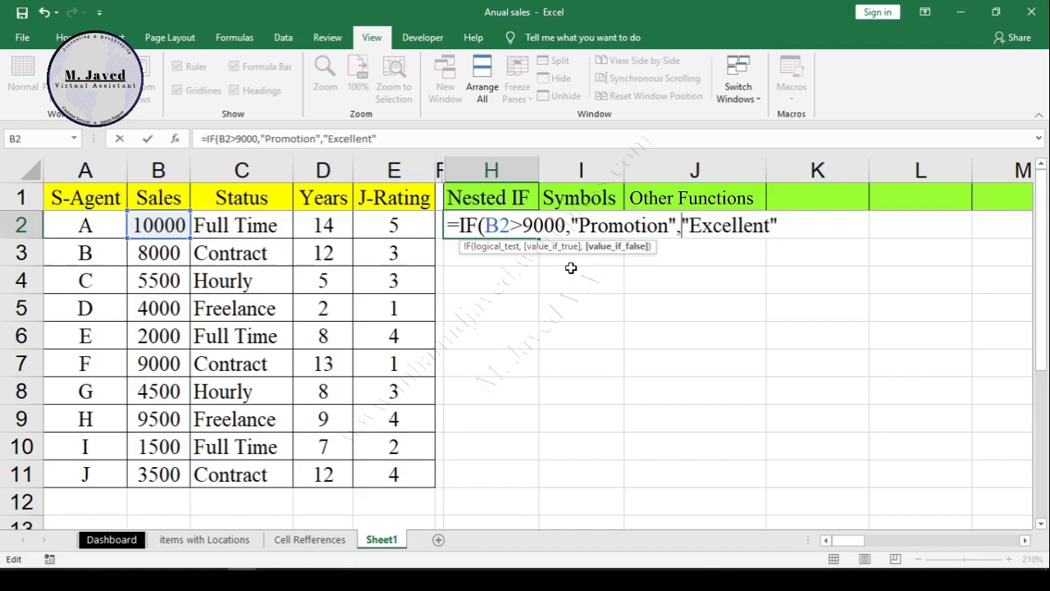
{"action": "type", "text": "if"}
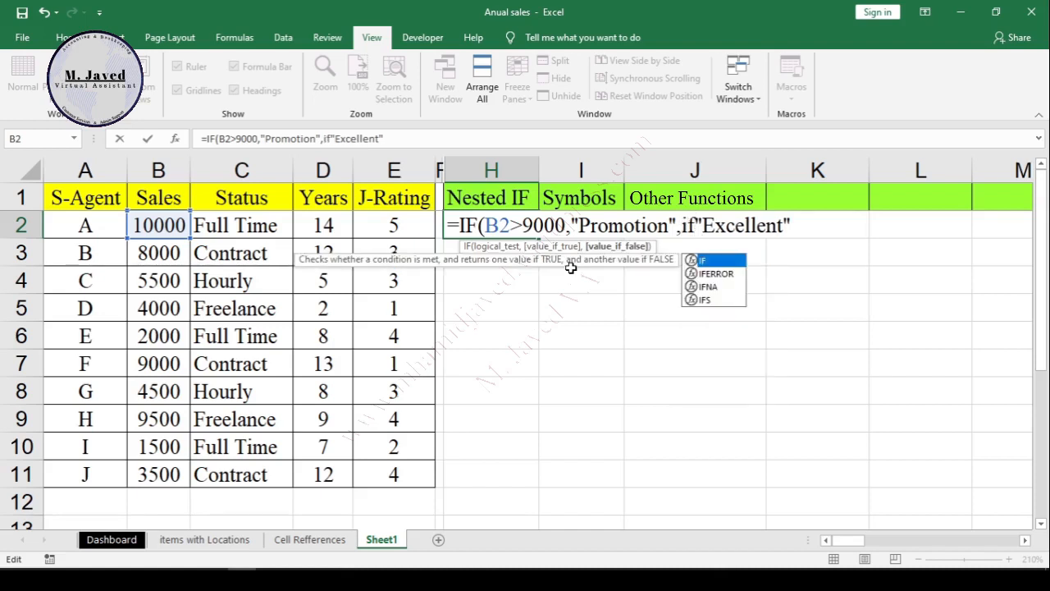
{"action": "key", "text": "Tab"}
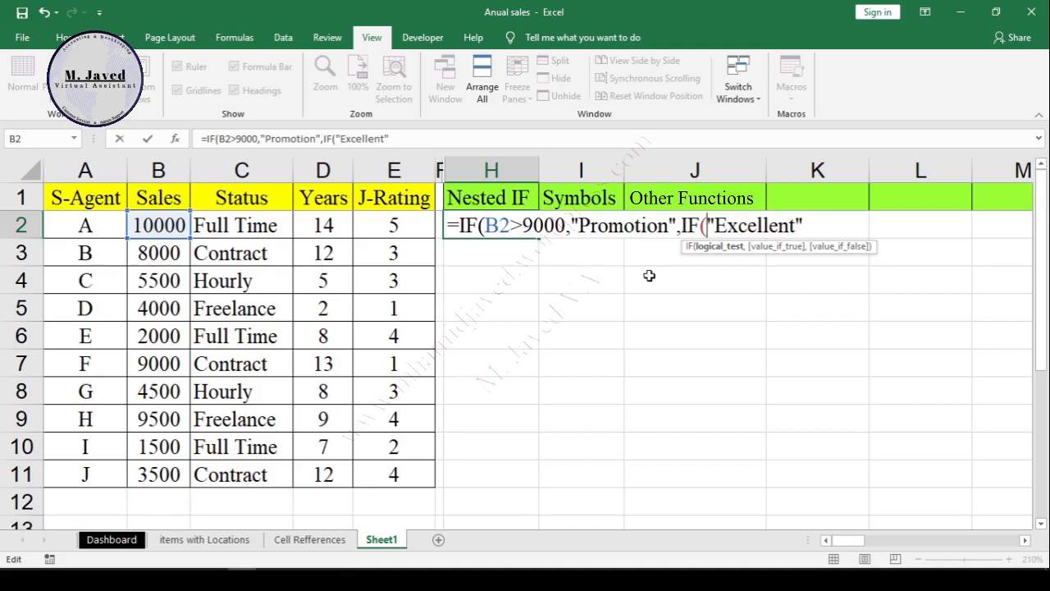
Step: Give the nested IF the test B2>=7000, with "Excellent" as its value if true
{"action": "left_click", "coordinate": [168, 222]}
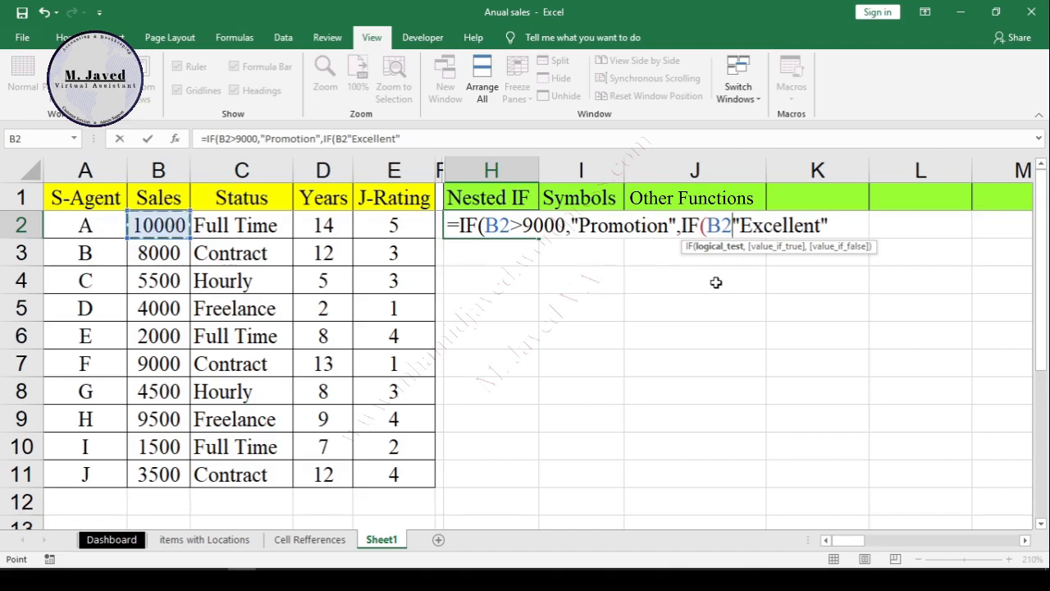
{"action": "type", "text": ">"}
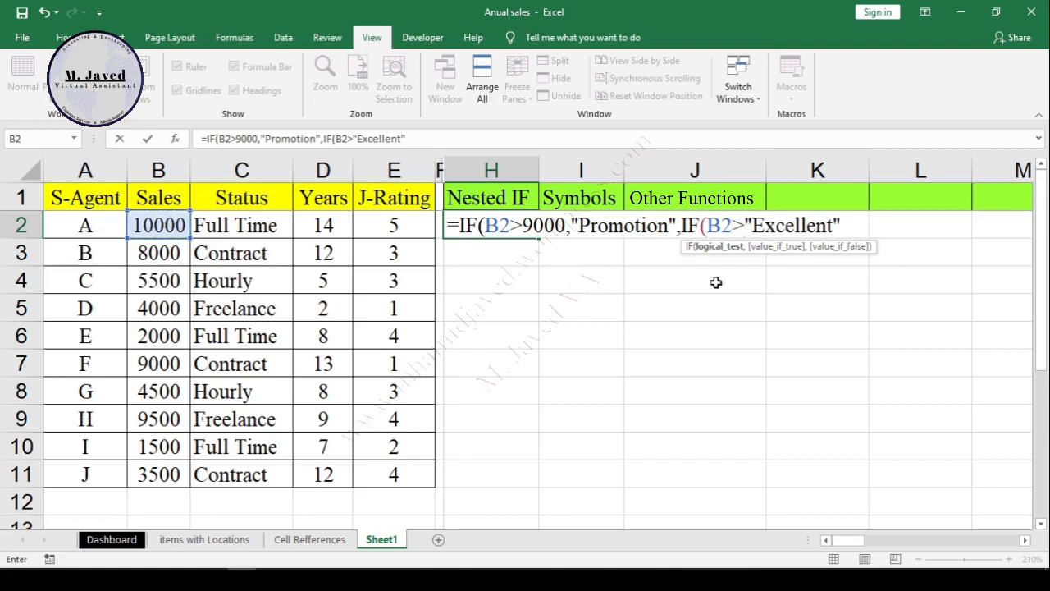
{"action": "type", "text": "+"}
{"action": "key", "text": "BackSpace"}
{"action": "type", "text": "="}
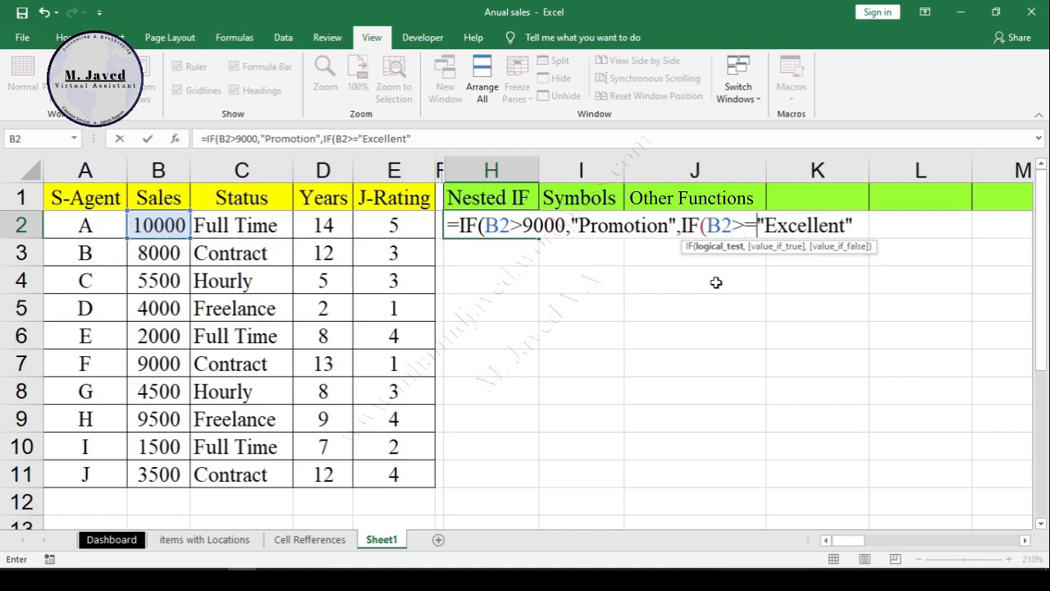
{"action": "type", "text": "7000"}
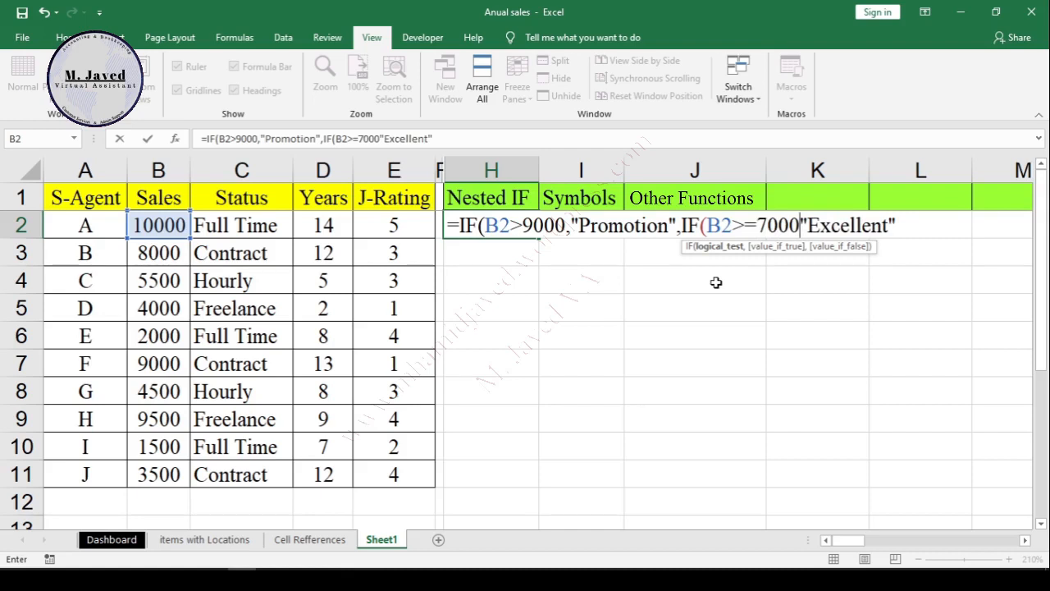
{"action": "type", "text": ","}
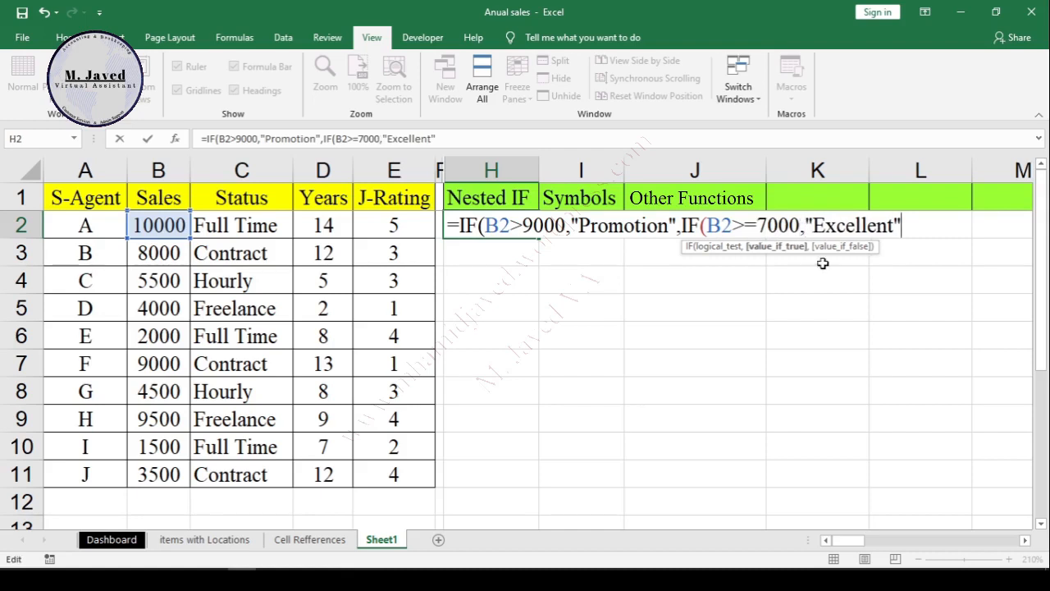
Step: Add a third nested IF with the test B2>5000 and "Good" as its value if true
{"action": "type", "text": ","}
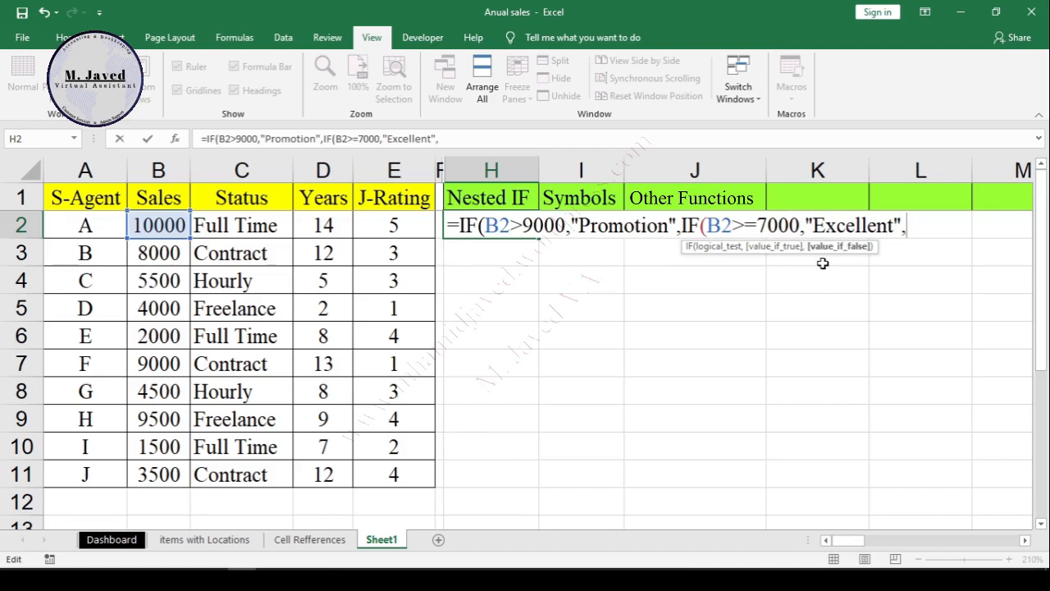
{"action": "type", "text": "if"}
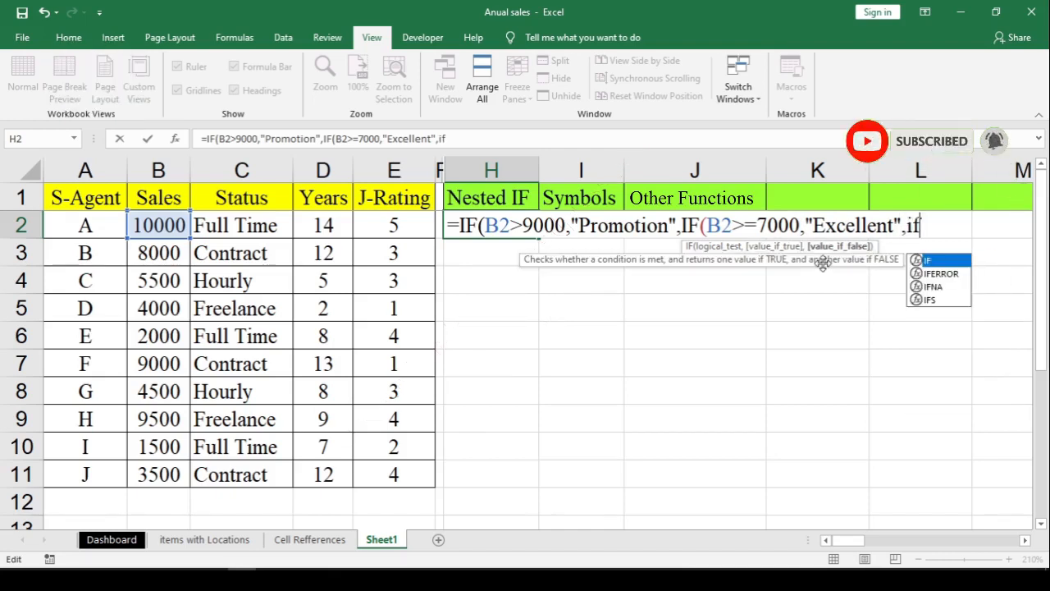
{"action": "key", "text": "Tab"}
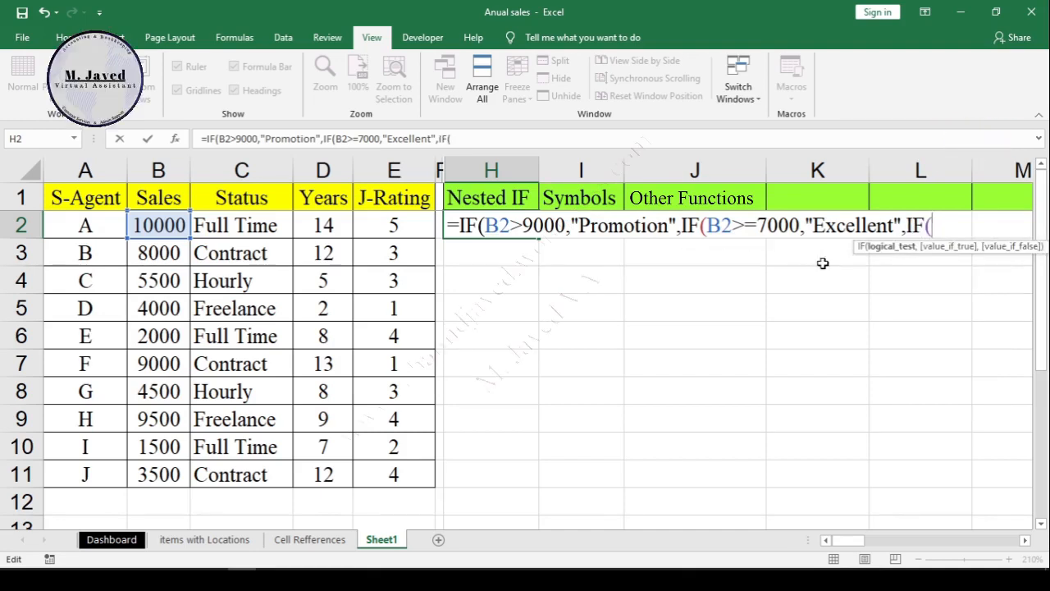
{"action": "left_click", "coordinate": [160, 237]}
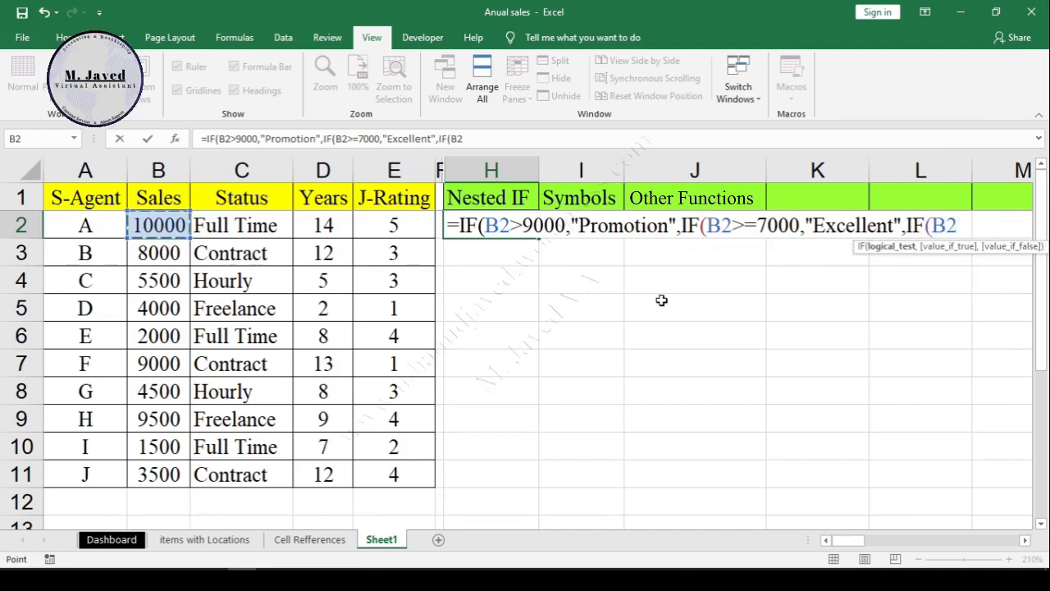
{"action": "type", "text": ">5000"}
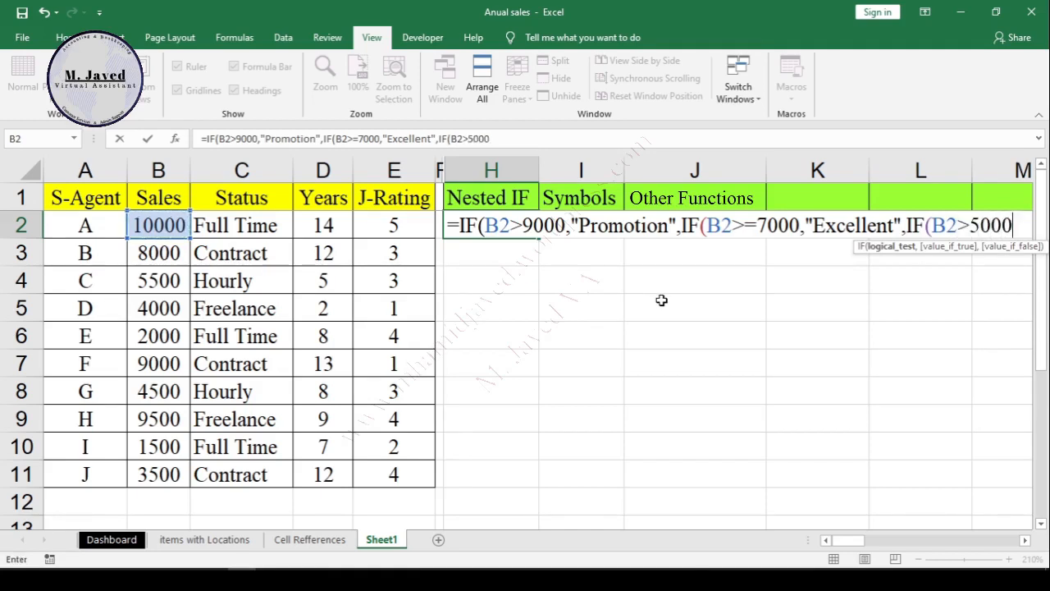
{"action": "type", "text": ",\"Good\","}
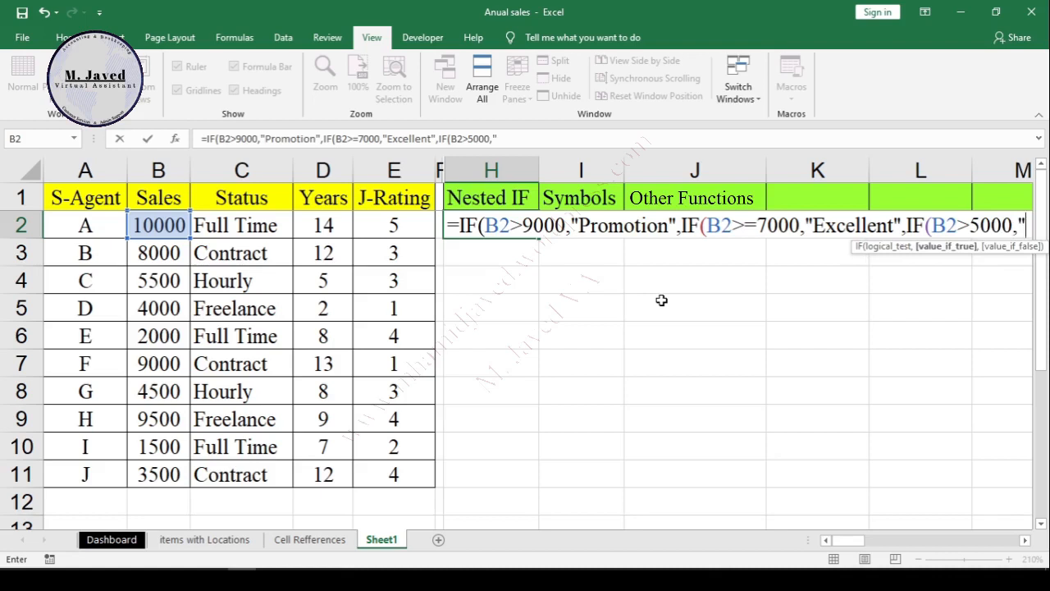
{"action": "type", "text": "IF(B2>3000"}
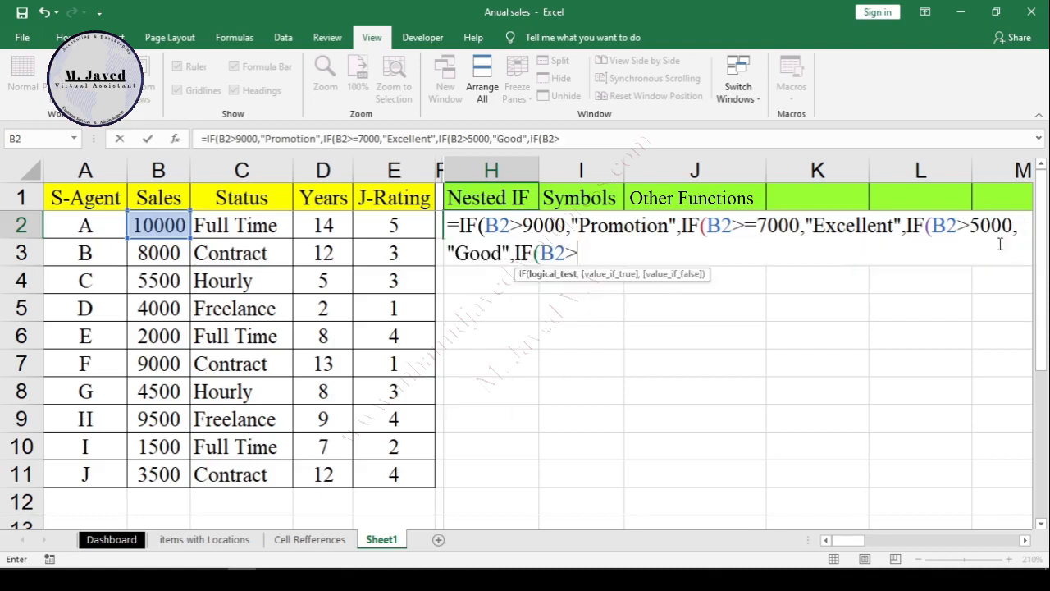
{"action": "type", "text": ",\"Need Improvem"}
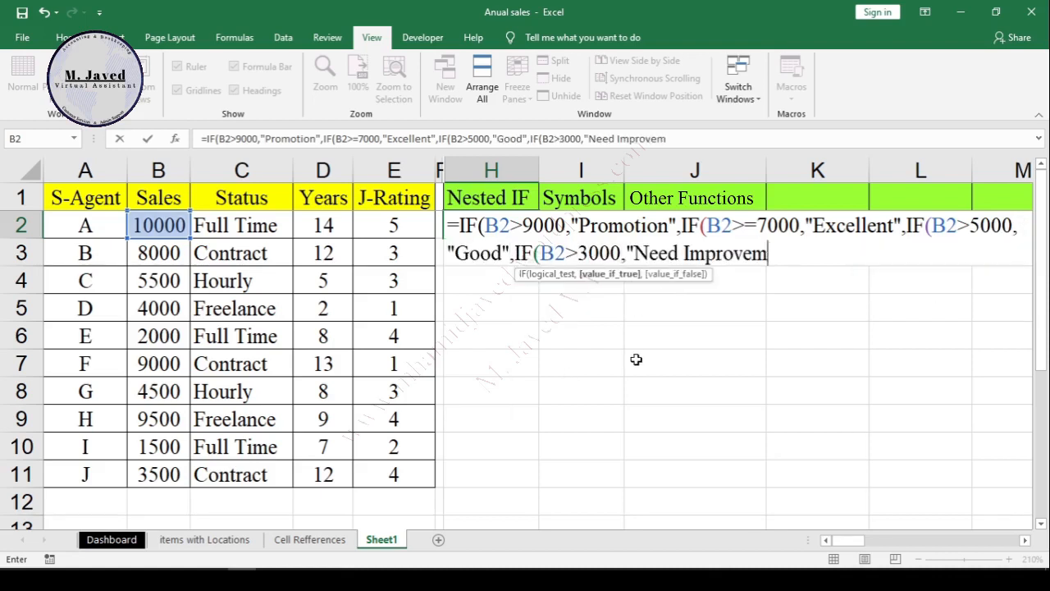
{"action": "type", "text": "ent\",IF(B2<3000"}
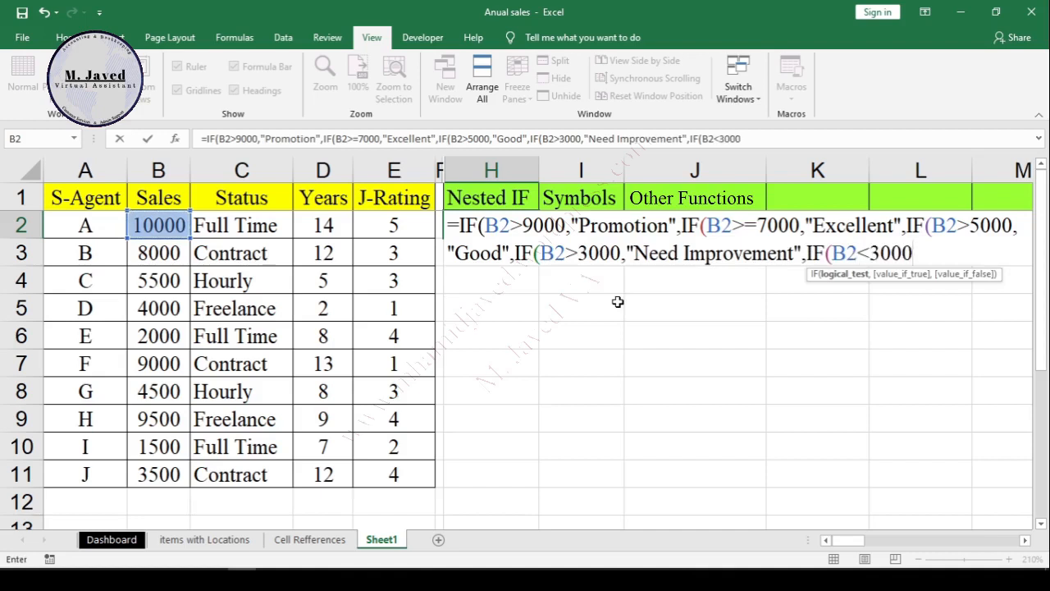
{"action": "type", "text": ",\"Training\","}
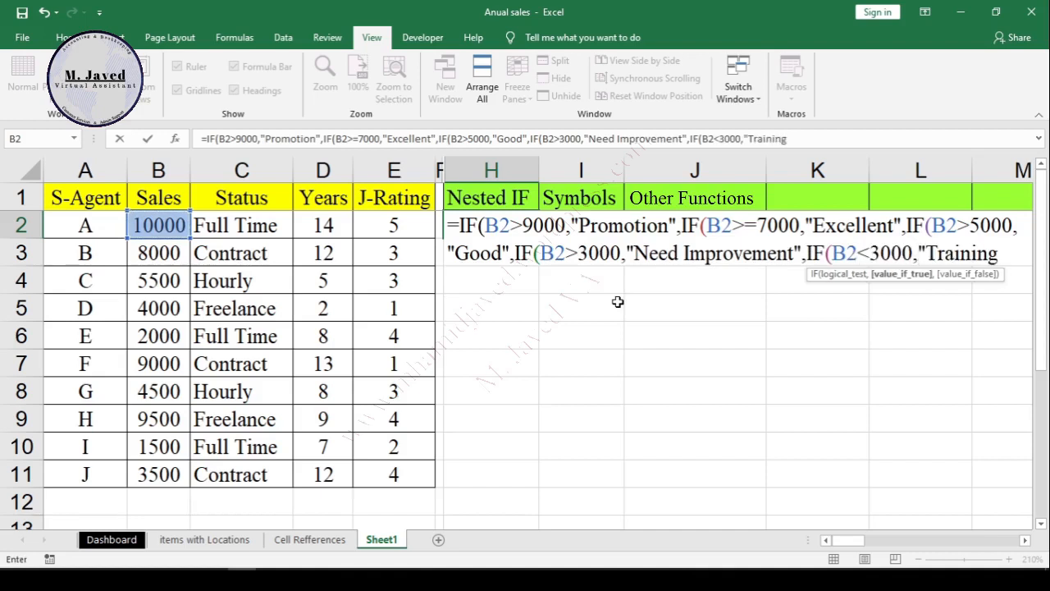
{"action": "type", "text": "\"New Hire\""}
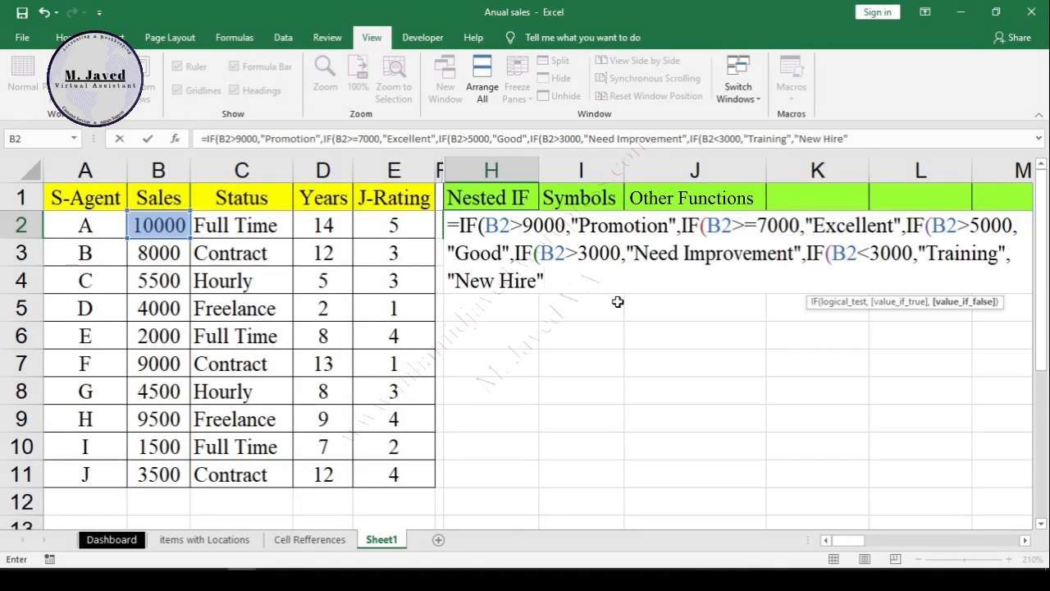
Step: Close all five IF functions with parentheses and enter the formula in H2
{"action": "type", "text": ")"}
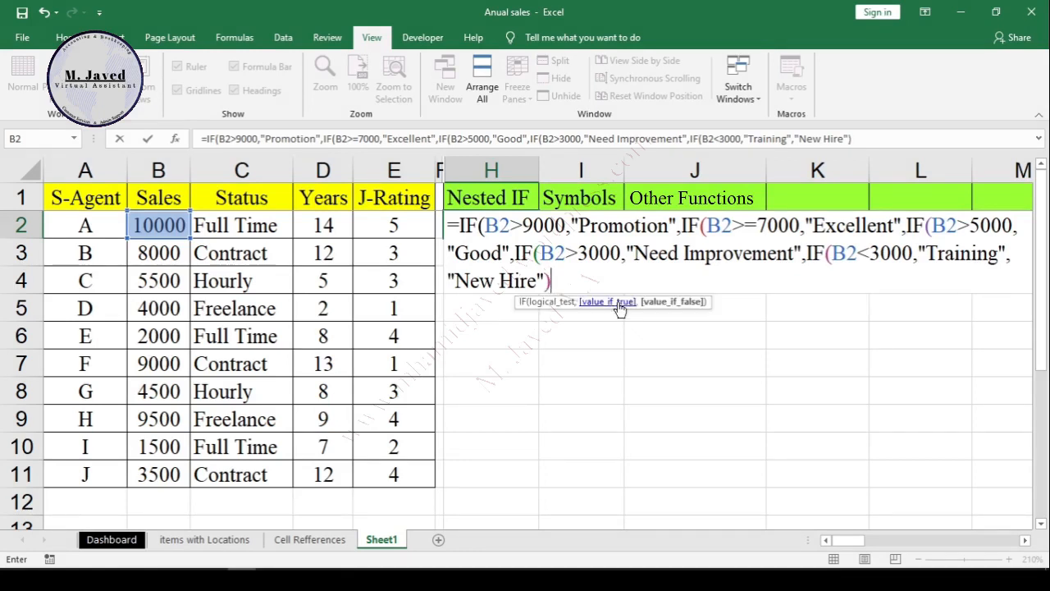
{"action": "type", "text": ")"}
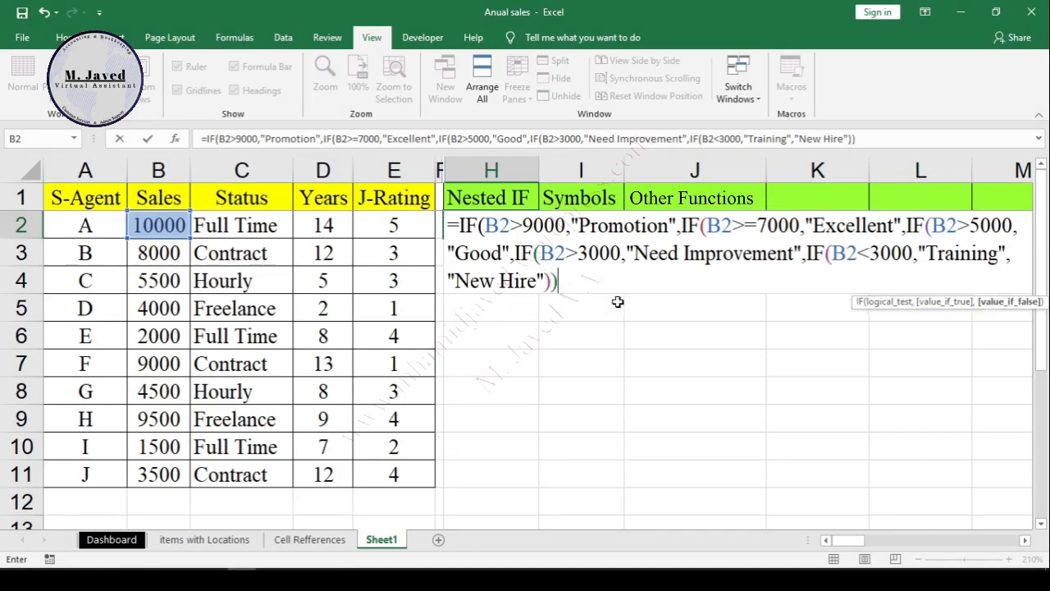
{"action": "type", "text": ")))"}
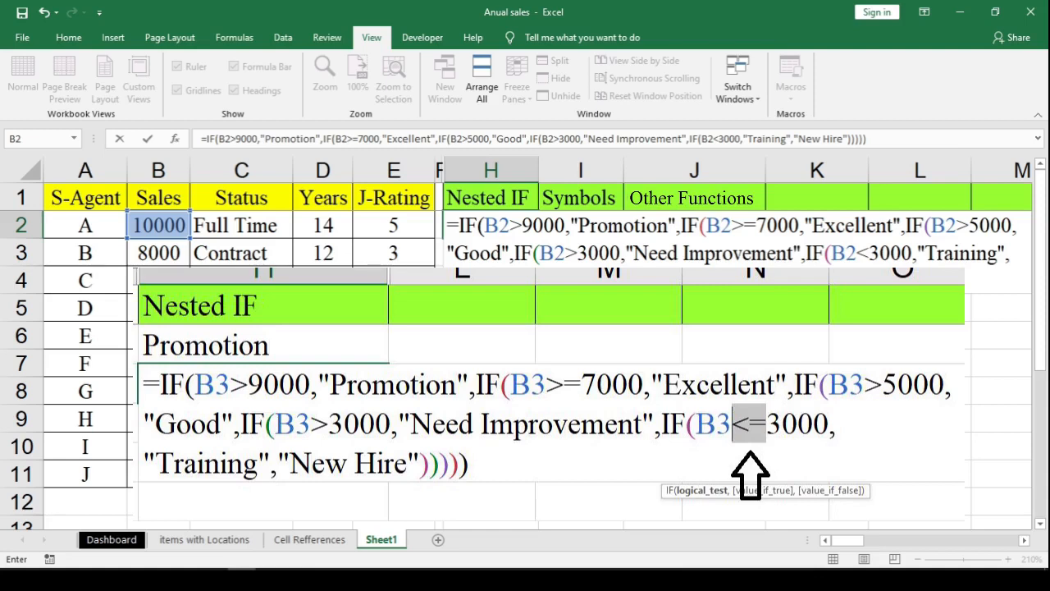
{"action": "key", "text": "Return"}
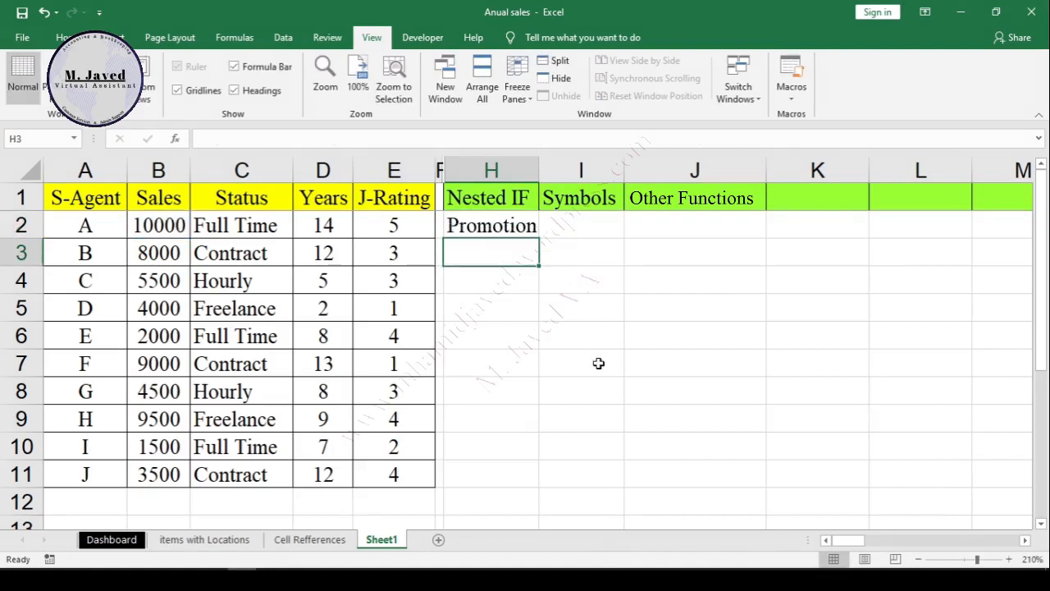
Step: Fill the nested IF formula from H2 down to H11 and fit column H's width to its contents
{"action": "left_click", "coordinate": [499, 233]}
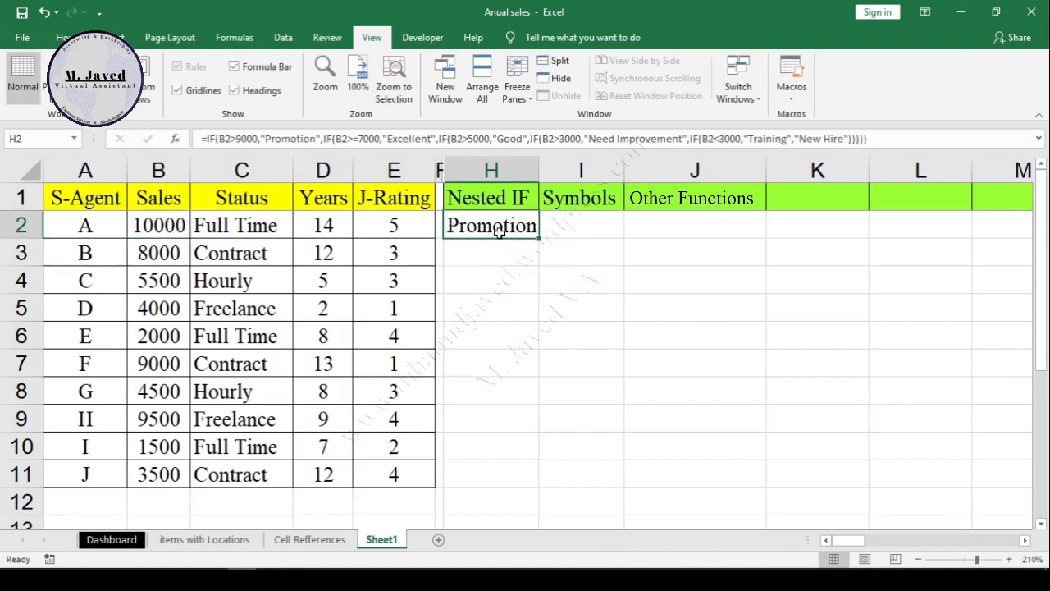
{"action": "left_click_drag", "start_coordinate": [538, 239], "coordinate": [537, 488]}
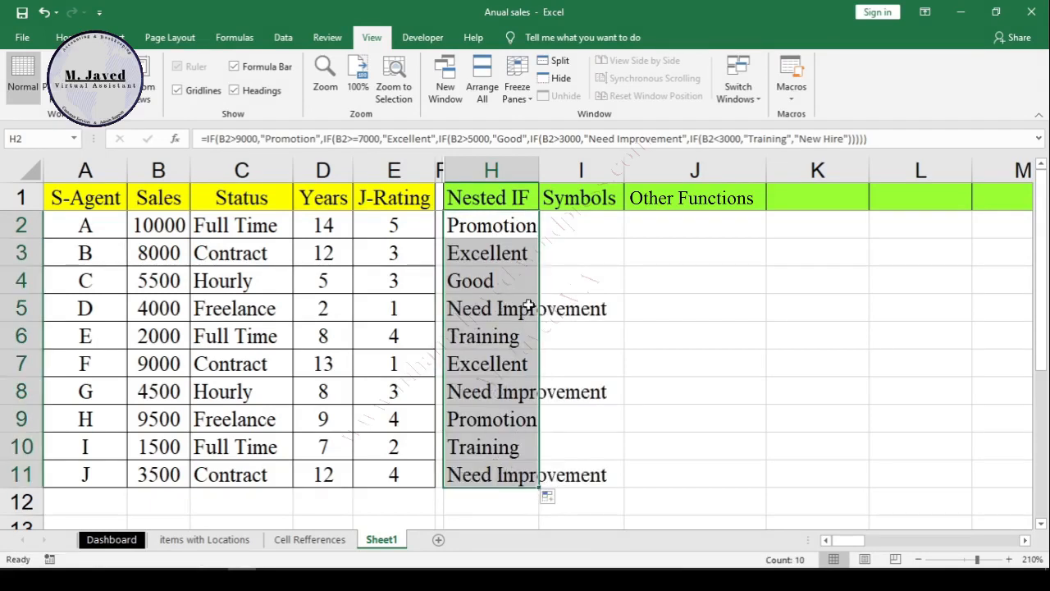
{"action": "double_click", "coordinate": [539, 170]}
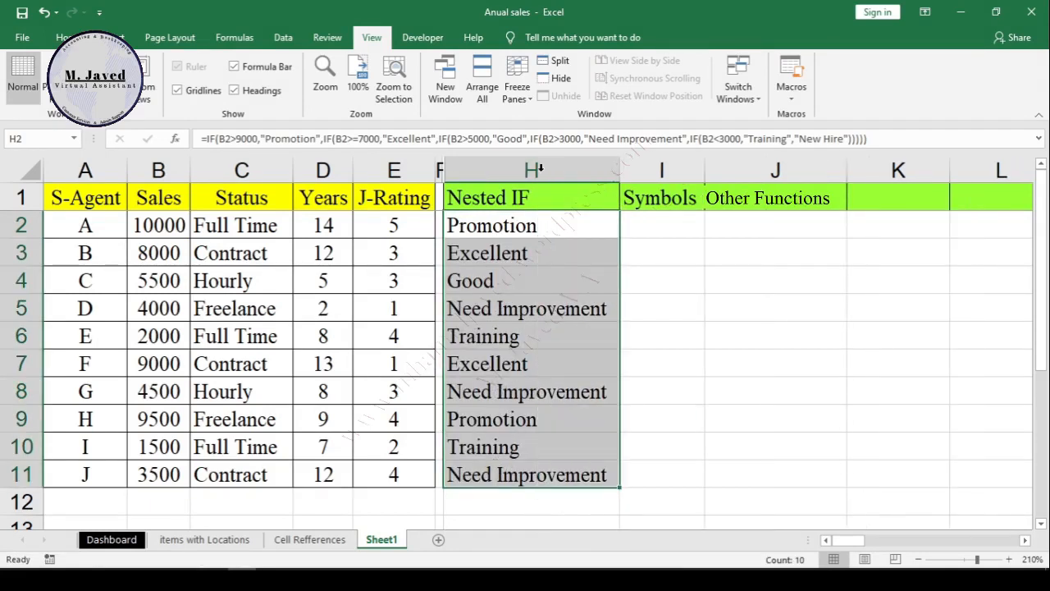
{"action": "left_click", "coordinate": [562, 334]}
Step: Open H2's nested IF formula for editing and make the formula bar several lines tall
{"action": "left_click", "coordinate": [574, 234]}
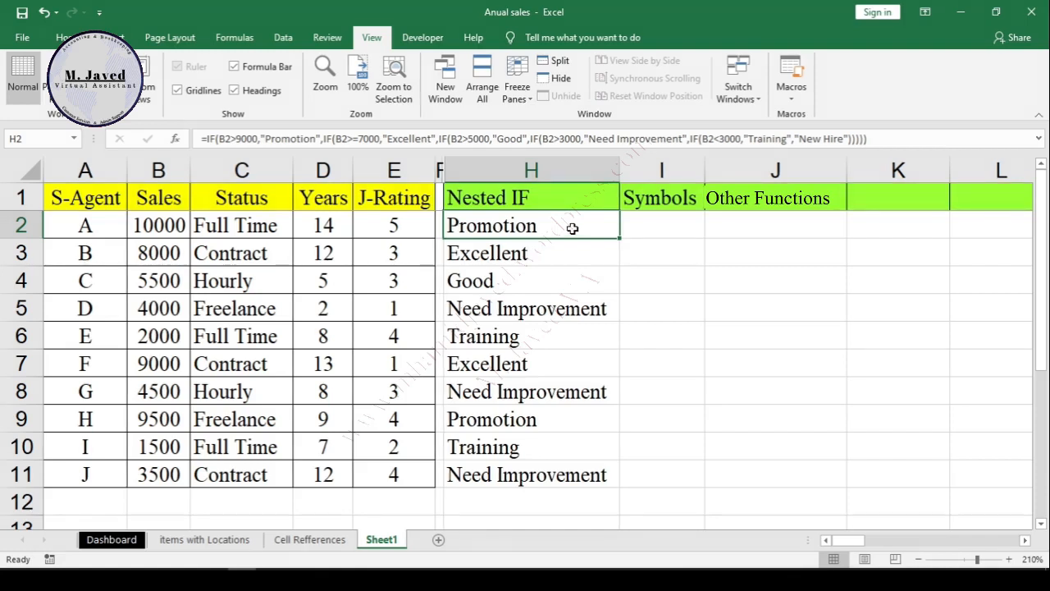
{"action": "double_click", "coordinate": [572, 228]}
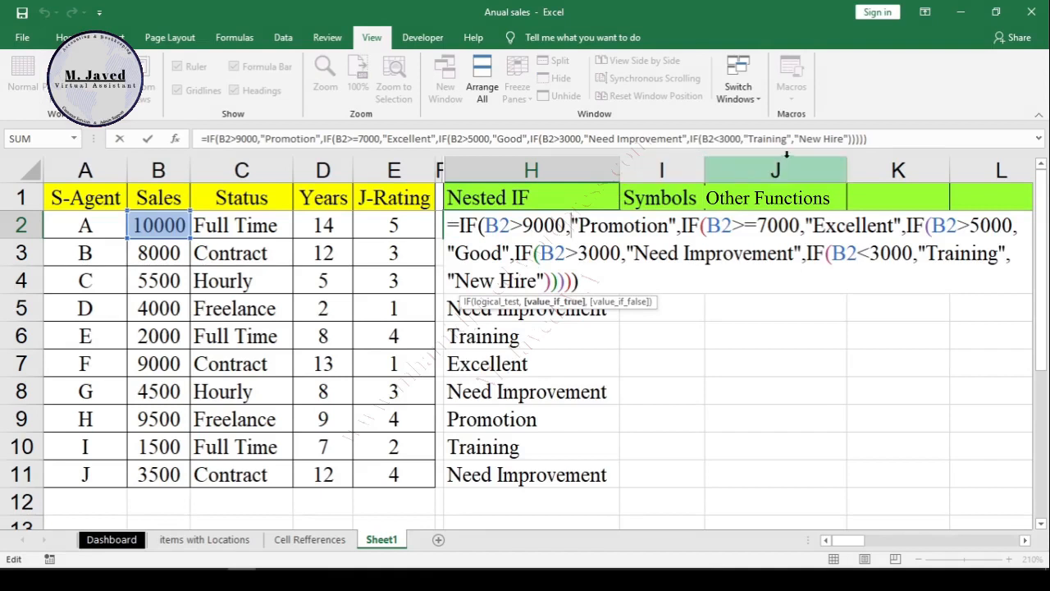
{"action": "left_click_drag", "start_coordinate": [786, 154], "coordinate": [784, 258]}
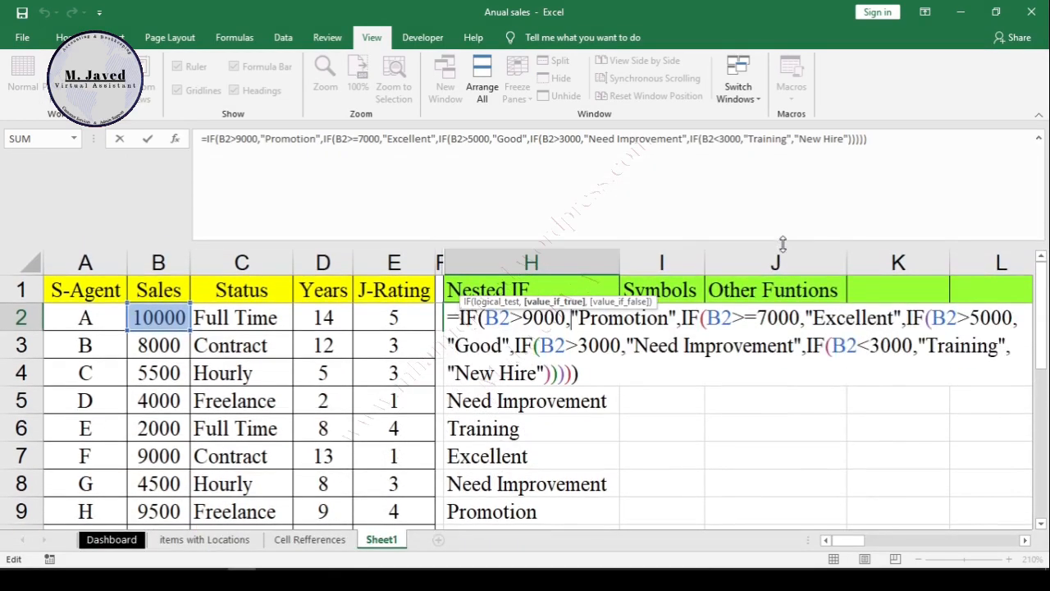
Step: Insert line breaks in H2's formula so the B2>9000 and B2>=7000 IF functions each start a new line
{"action": "left_click", "coordinate": [216, 140]}
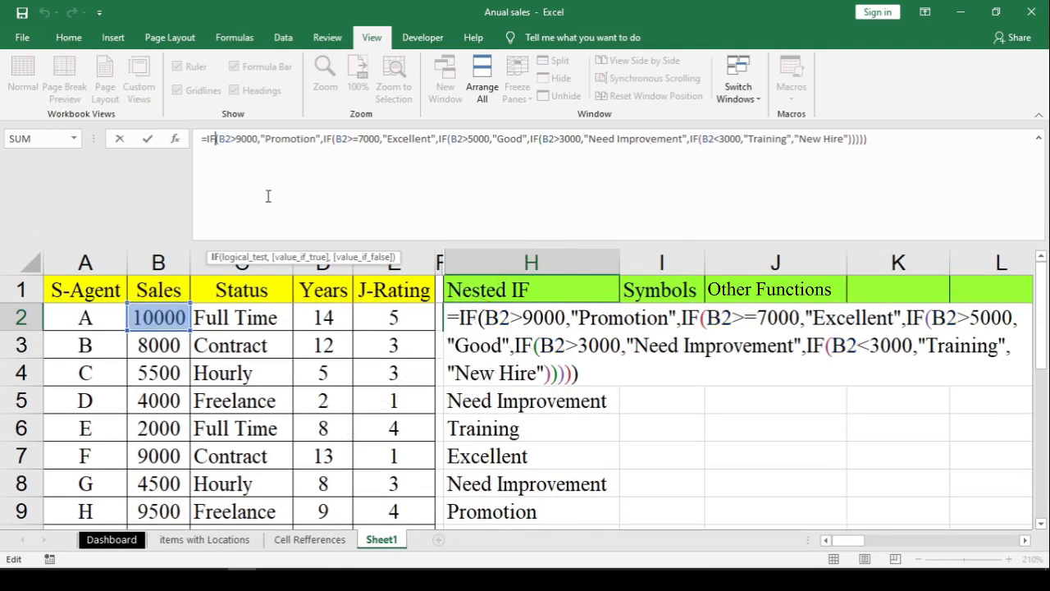
{"action": "key", "text": "alt+Return"}
{"action": "key", "text": "Right"}
{"action": "key", "text": "Right"}
{"action": "key", "text": "Right"}
{"action": "key", "text": "Right"}
{"action": "key", "text": "Right"}
{"action": "key", "text": "Right"}
{"action": "key", "text": "Right"}
{"action": "key", "text": "Right"}
{"action": "key", "text": "Right"}
{"action": "key", "text": "Right"}
{"action": "key", "text": "Right"}
{"action": "key", "text": "Right"}
{"action": "key", "text": "Right"}
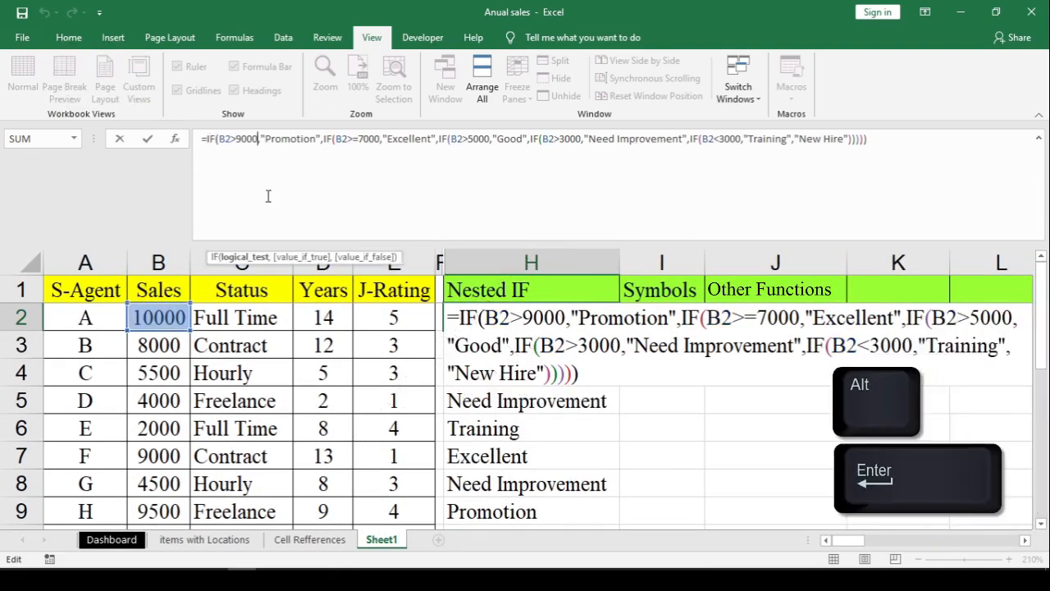
{"action": "key", "text": "Left"}
{"action": "key", "text": "Left"}
{"action": "key", "text": "Left"}
{"action": "key", "text": "Left"}
{"action": "key", "text": "Left"}
{"action": "key", "text": "Left"}
{"action": "key", "text": "Left"}
{"action": "key", "text": "Left"}
{"action": "key", "text": "Left"}
{"action": "key", "text": "Left"}
{"action": "key", "text": "Left"}
{"action": "key", "text": "Left"}
{"action": "key", "text": "Left"}
{"action": "key", "text": "Left"}
{"action": "key", "text": "Left"}
{"action": "key", "text": "Right"}
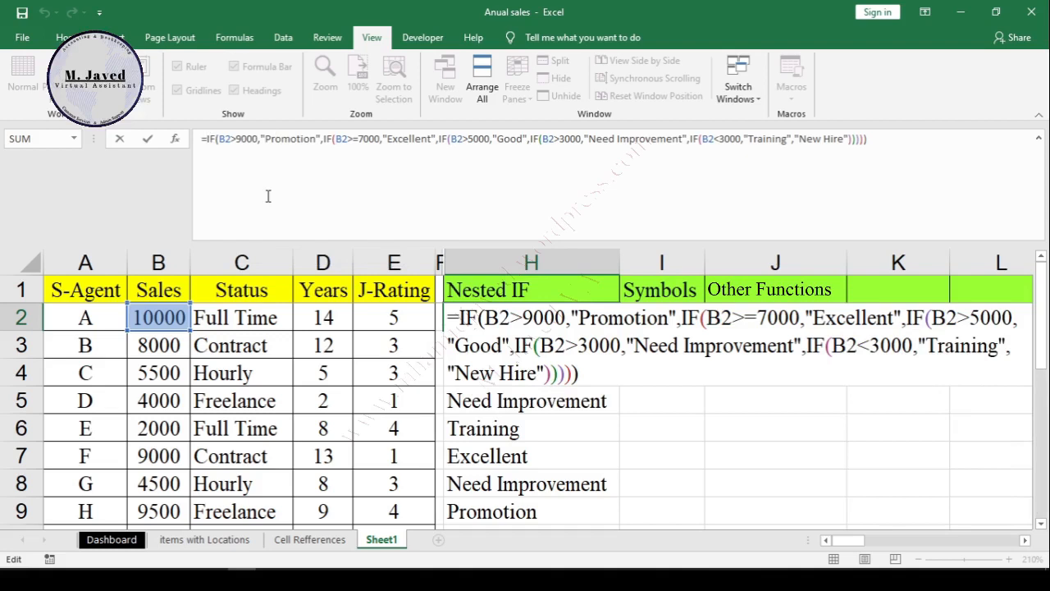
{"action": "key", "text": "alt+Return"}
{"action": "key", "text": "Right"}
{"action": "key", "text": "Right"}
{"action": "key", "text": "Right"}
{"action": "key", "text": "Right"}
{"action": "key", "text": "Right"}
{"action": "key", "text": "Right"}
{"action": "key", "text": "Right"}
{"action": "key", "text": "Right"}
{"action": "key", "text": "Right"}
{"action": "key", "text": "Right"}
{"action": "key", "text": "Right"}
{"action": "key", "text": "Right"}
{"action": "key", "text": "Right"}
{"action": "key", "text": "Right"}
{"action": "key", "text": "Right"}
{"action": "key", "text": "Right"}
{"action": "key", "text": "Right"}
{"action": "key", "text": "Right"}
{"action": "key", "text": "Right"}
{"action": "key", "text": "Right"}
{"action": "key", "text": "alt+Return"}
Step: Break H2's formula before the B2>5000, B2>3000 and B2<3000 IF functions so each sits on its own line
{"action": "key", "text": "Right"}
{"action": "key", "text": "Right"}
{"action": "key", "text": "Right"}
{"action": "key", "text": "Right"}
{"action": "key", "text": "Right"}
{"action": "key", "text": "Right"}
{"action": "key", "text": "Right"}
{"action": "key", "text": "Right"}
{"action": "key", "text": "Right"}
{"action": "key", "text": "Right"}
{"action": "key", "text": "Right"}
{"action": "key", "text": "Right"}
{"action": "key", "text": "Right"}
{"action": "key", "text": "Right"}
{"action": "key", "text": "Right"}
{"action": "key", "text": "Right"}
{"action": "key", "text": "Right"}
{"action": "key", "text": "Right"}
{"action": "key", "text": "Right"}
{"action": "key", "text": "Right"}
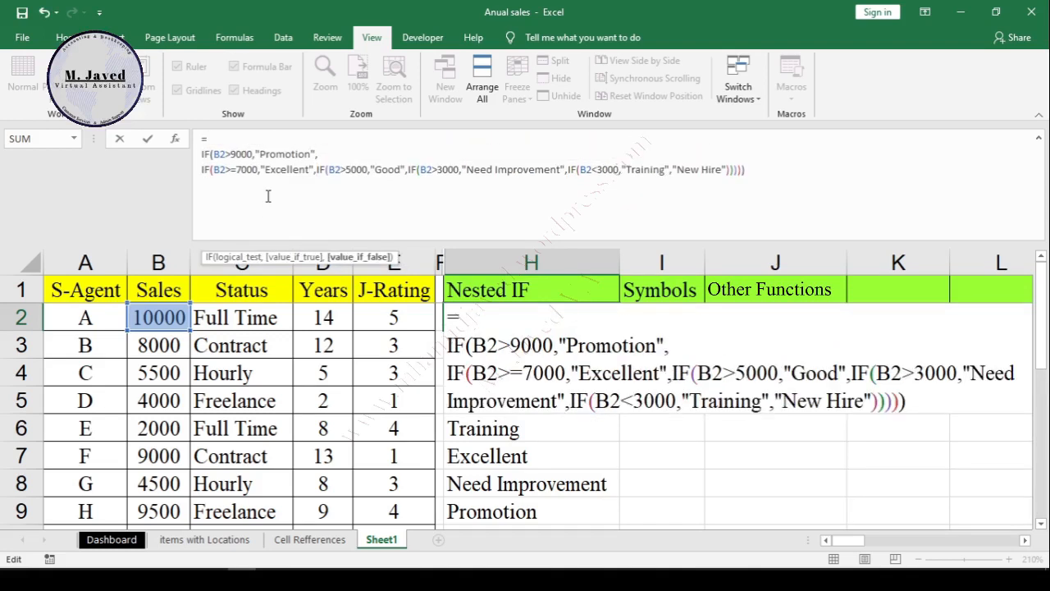
{"action": "key", "text": "alt+Return"}
{"action": "key", "text": "Right"}
{"action": "key", "text": "Right"}
{"action": "key", "text": "Right"}
{"action": "key", "text": "Right"}
{"action": "key", "text": "Right"}
{"action": "key", "text": "Right"}
{"action": "key", "text": "Right"}
{"action": "key", "text": "Right"}
{"action": "key", "text": "Right"}
{"action": "key", "text": "Right"}
{"action": "key", "text": "Right"}
{"action": "key", "text": "Right"}
{"action": "key", "text": "Right"}
{"action": "key", "text": "Right"}
{"action": "key", "text": "Right"}
{"action": "key", "text": "Right"}
{"action": "key", "text": "Right"}
{"action": "key", "text": "Right"}
{"action": "key", "text": "alt+Return"}
{"action": "key", "text": "Right"}
{"action": "key", "text": "Right"}
{"action": "key", "text": "Right"}
{"action": "key", "text": "Right"}
{"action": "key", "text": "Right"}
{"action": "key", "text": "Right"}
{"action": "key", "text": "Right"}
{"action": "key", "text": "Right"}
{"action": "key", "text": "Right"}
{"action": "key", "text": "Right"}
{"action": "key", "text": "Right"}
{"action": "key", "text": "Right"}
{"action": "key", "text": "Right"}
{"action": "key", "text": "Right"}
{"action": "key", "text": "Right"}
{"action": "key", "text": "Right"}
{"action": "key", "text": "Right"}
{"action": "key", "text": "Right"}
{"action": "key", "text": "Right"}
{"action": "key", "text": "Right"}
{"action": "key", "text": "alt+Return"}
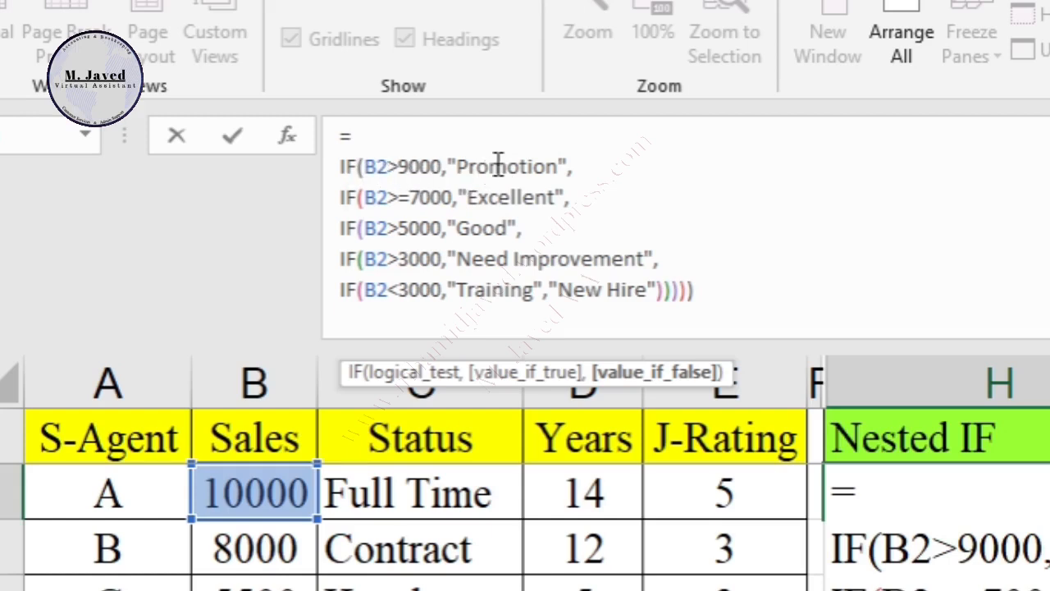
Step: Examine the conditions and result texts of H2's nested IF formula, line by line from B2>9000 to B2>3000
{"action": "left_click_drag", "start_coordinate": [449, 166], "coordinate": [379, 167]}
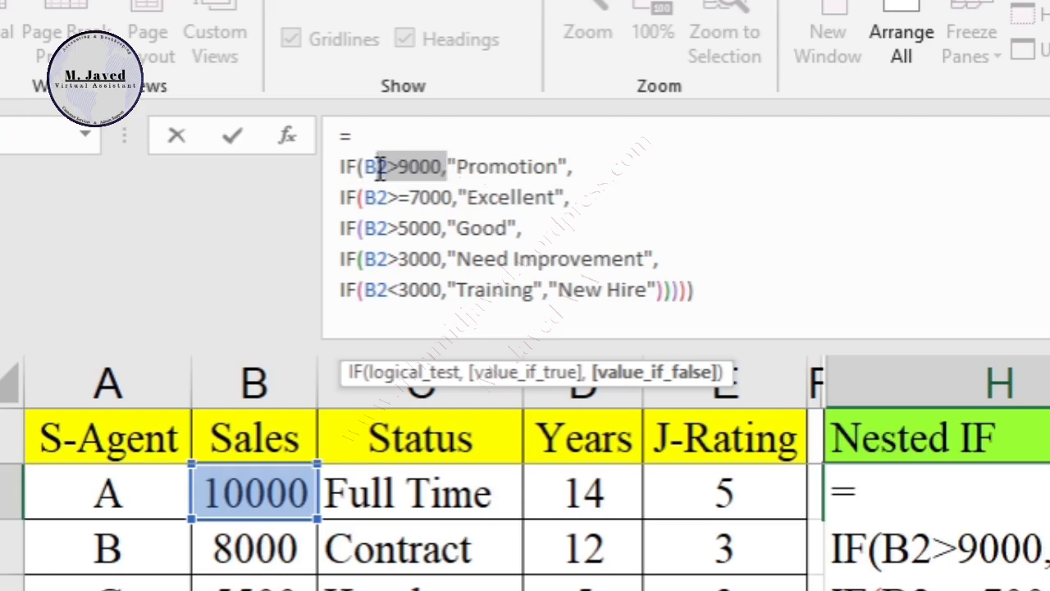
{"action": "left_click_drag", "start_coordinate": [565, 166], "coordinate": [451, 154]}
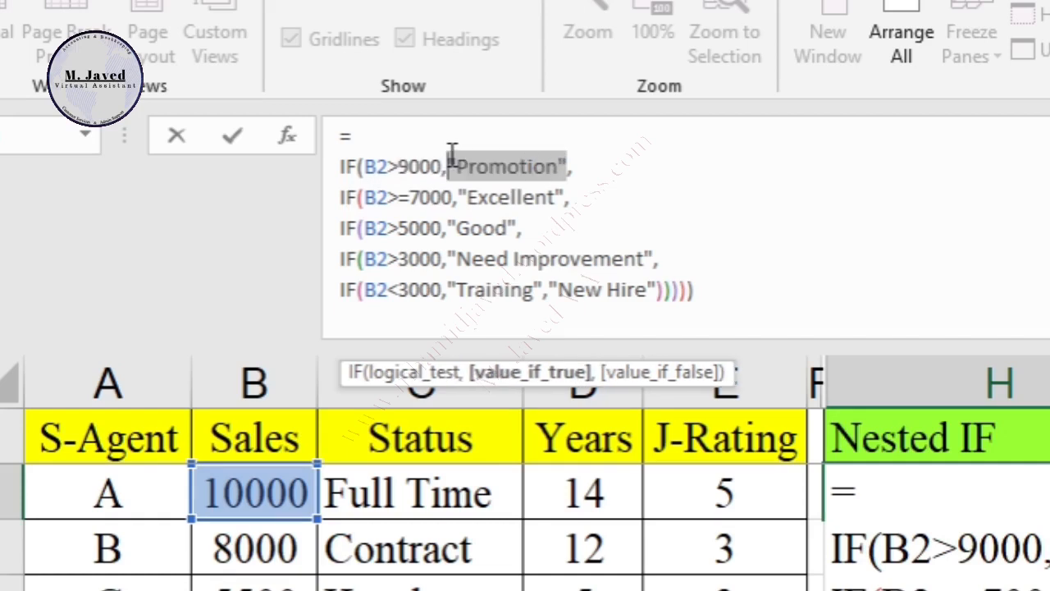
{"action": "left_click", "coordinate": [512, 166]}
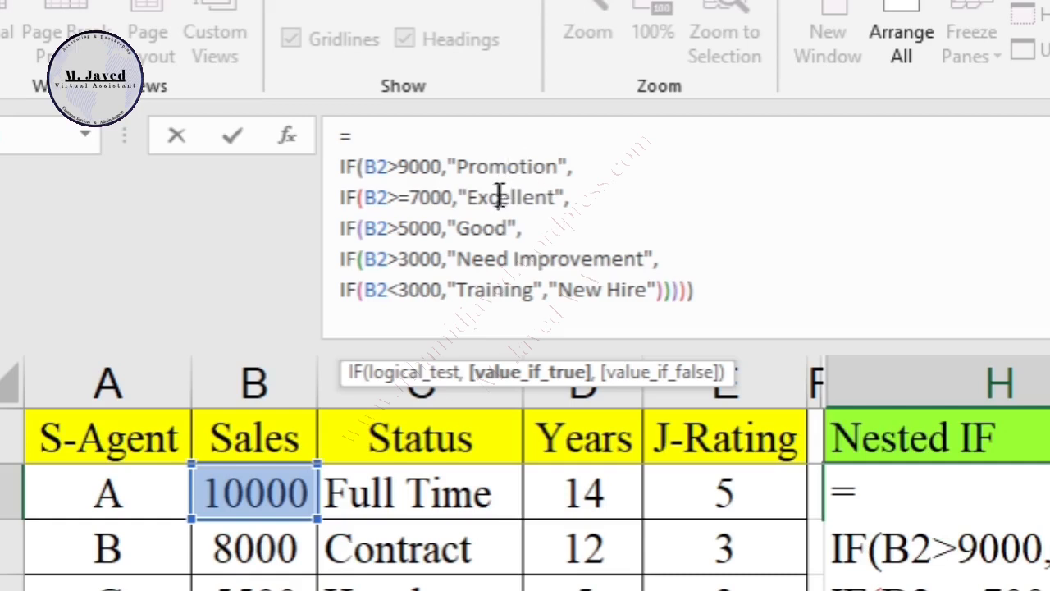
{"action": "left_click_drag", "start_coordinate": [452, 198], "coordinate": [421, 198]}
{"action": "left_click", "coordinate": [525, 205]}
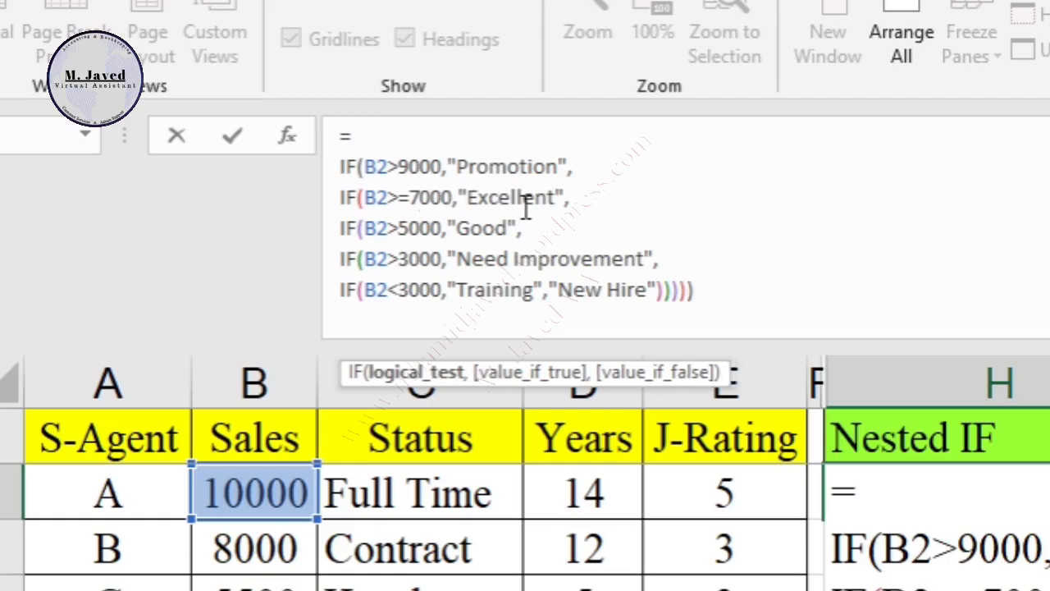
{"action": "left_click_drag", "start_coordinate": [483, 231], "coordinate": [471, 231]}
{"action": "left_click", "coordinate": [526, 205]}
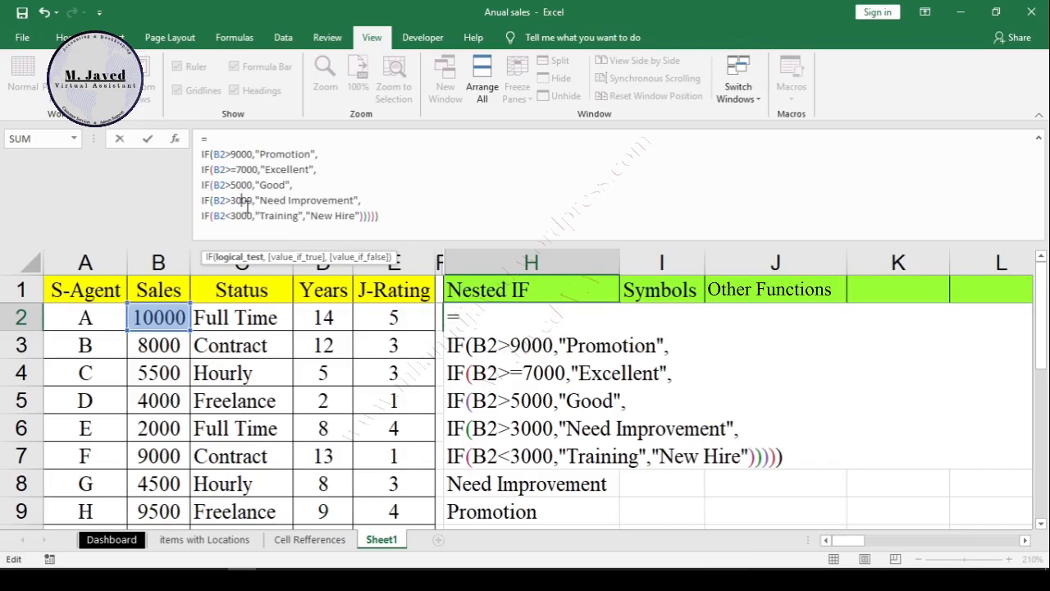
{"action": "left_click_drag", "start_coordinate": [247, 201], "coordinate": [326, 204]}
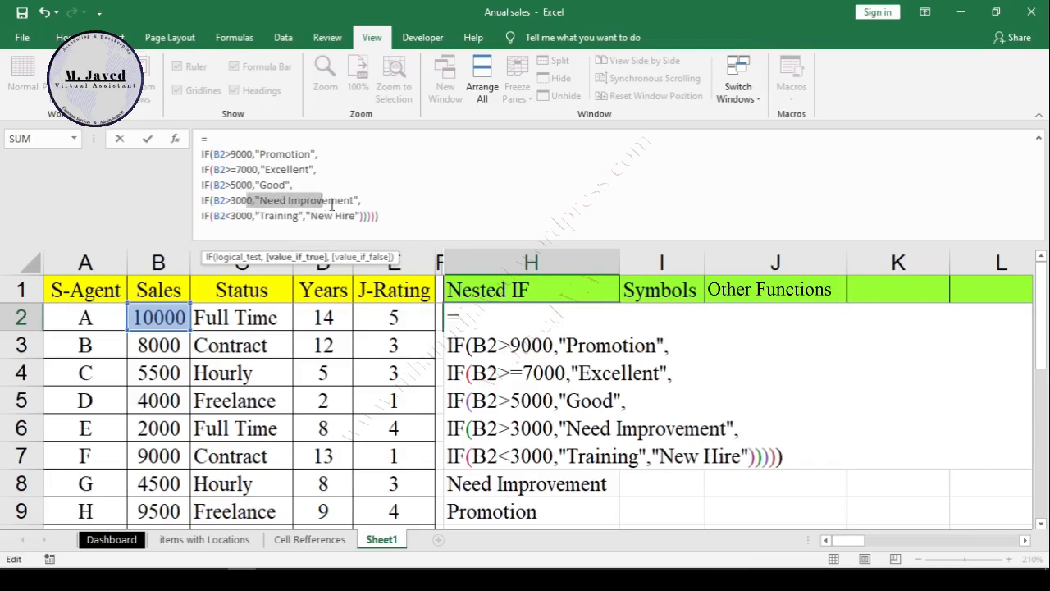
{"action": "left_click", "coordinate": [342, 206]}
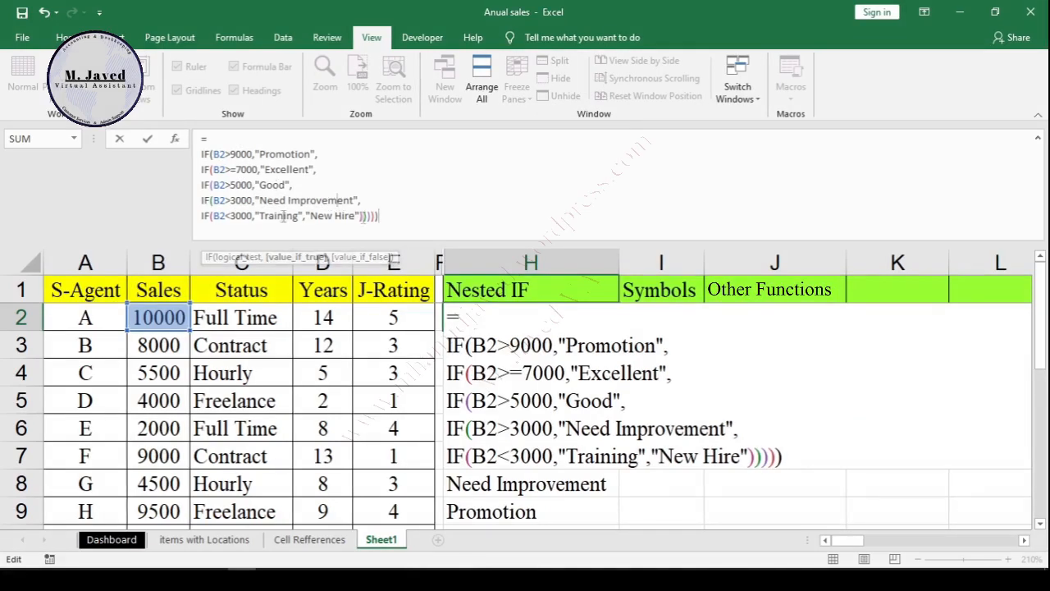
Step: Commit H2's multi-line formula, shrink the formula bar to two lines, and check sales against the ratings in column H
{"action": "key", "text": "Return"}
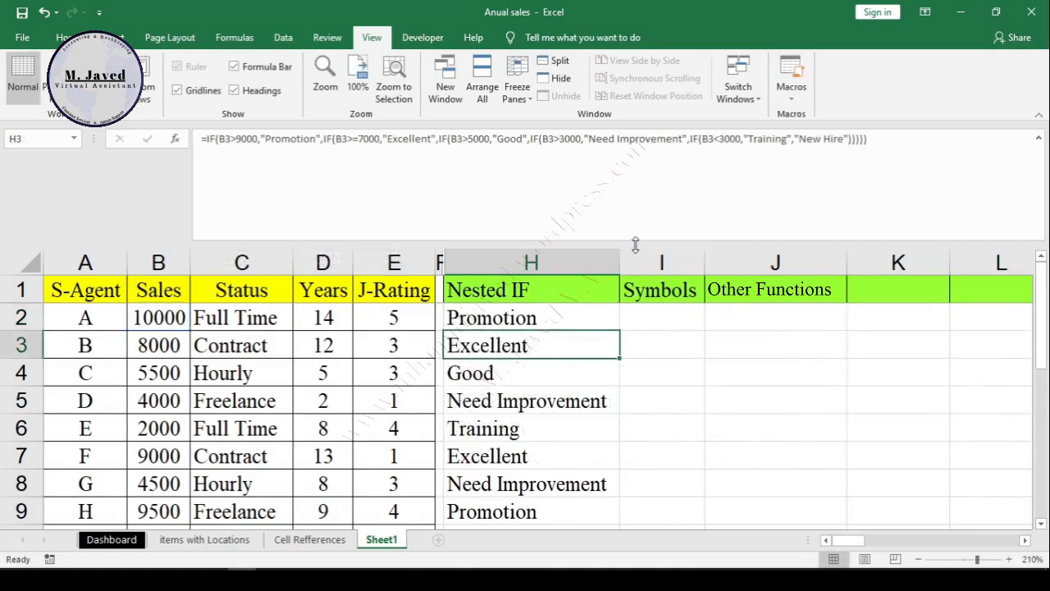
{"action": "left_click_drag", "start_coordinate": [636, 242], "coordinate": [625, 169]}
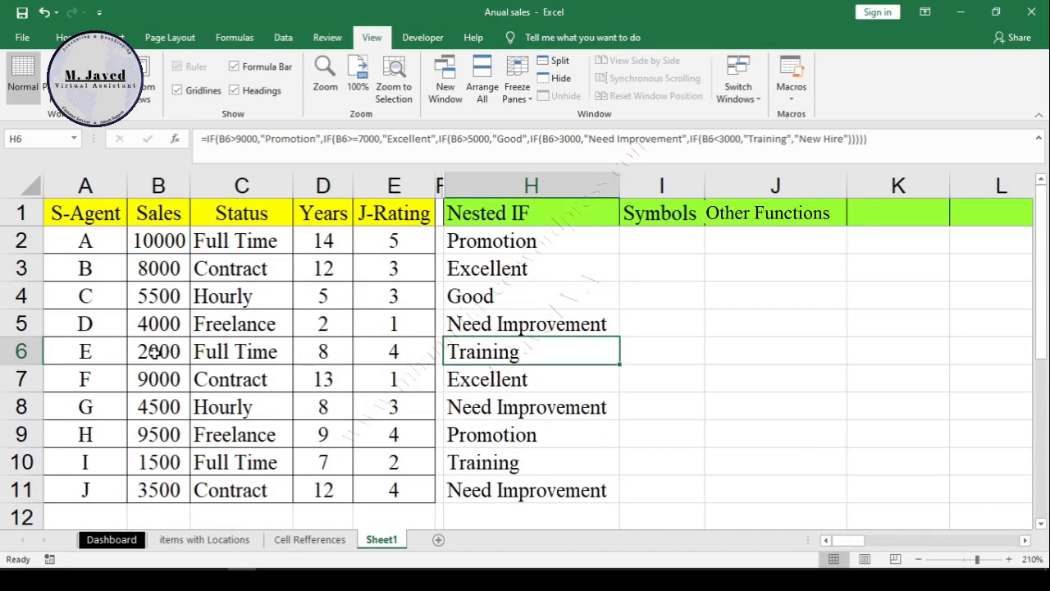
{"action": "left_click", "coordinate": [155, 353]}
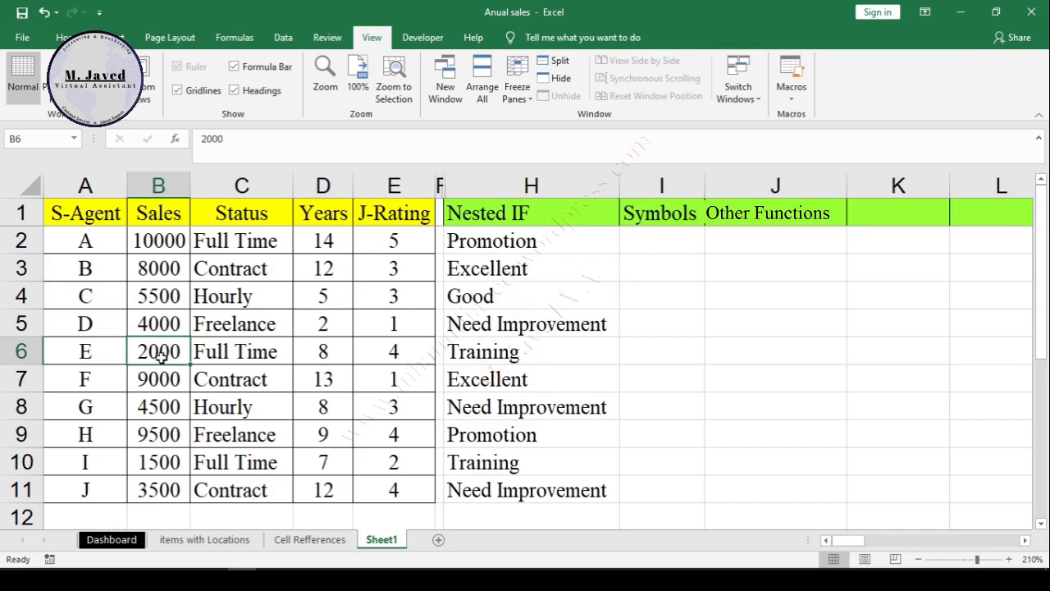
{"action": "left_click", "coordinate": [535, 466]}
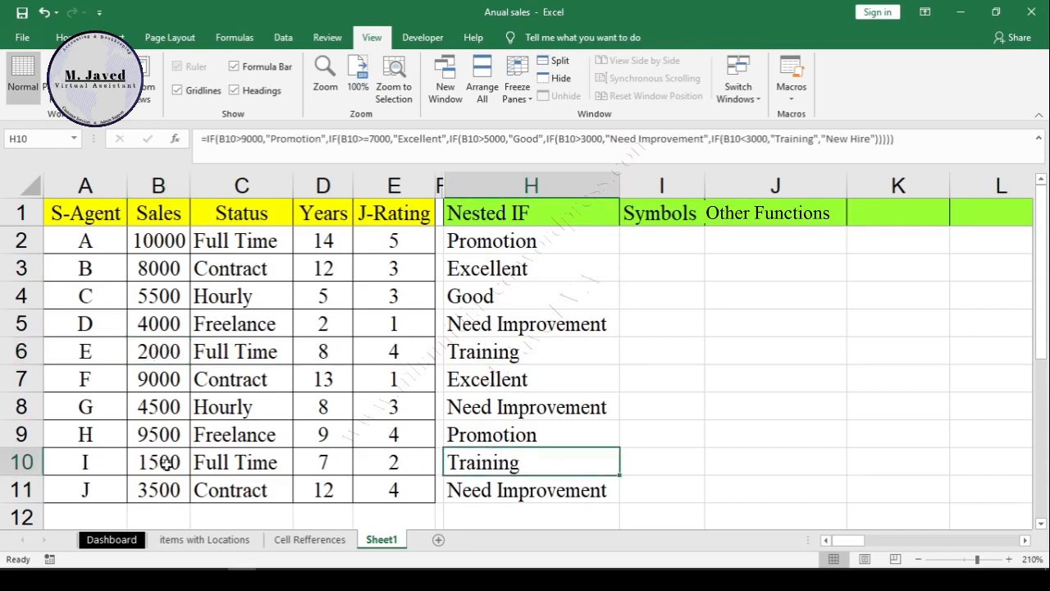
{"action": "left_click", "coordinate": [568, 240]}
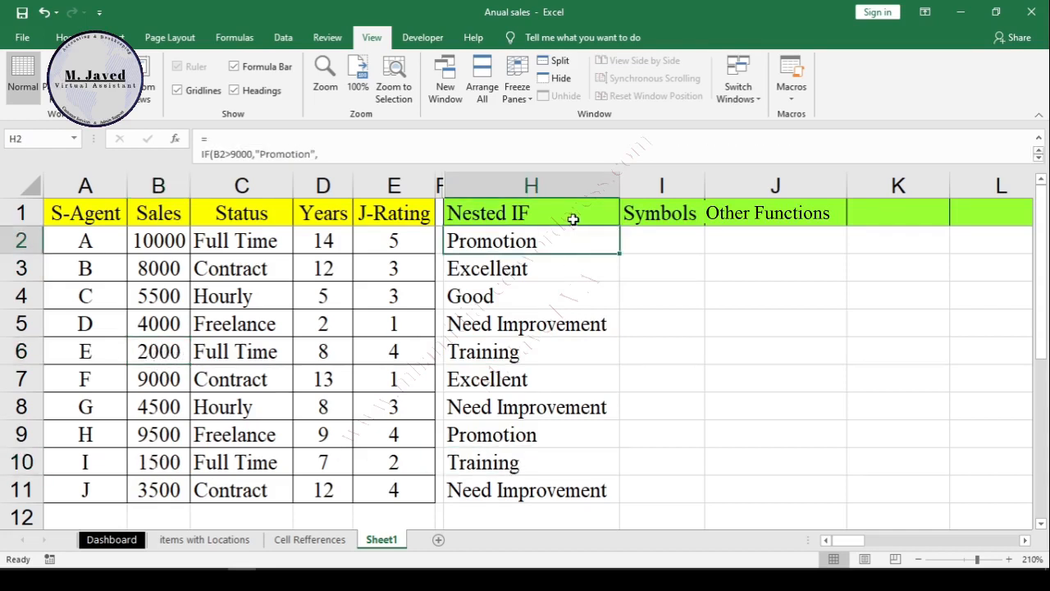
Step: Hide the Nested IF column H and reduce the formula bar to a single line
{"action": "left_click", "coordinate": [563, 177]}
{"action": "right_click", "coordinate": [564, 178]}
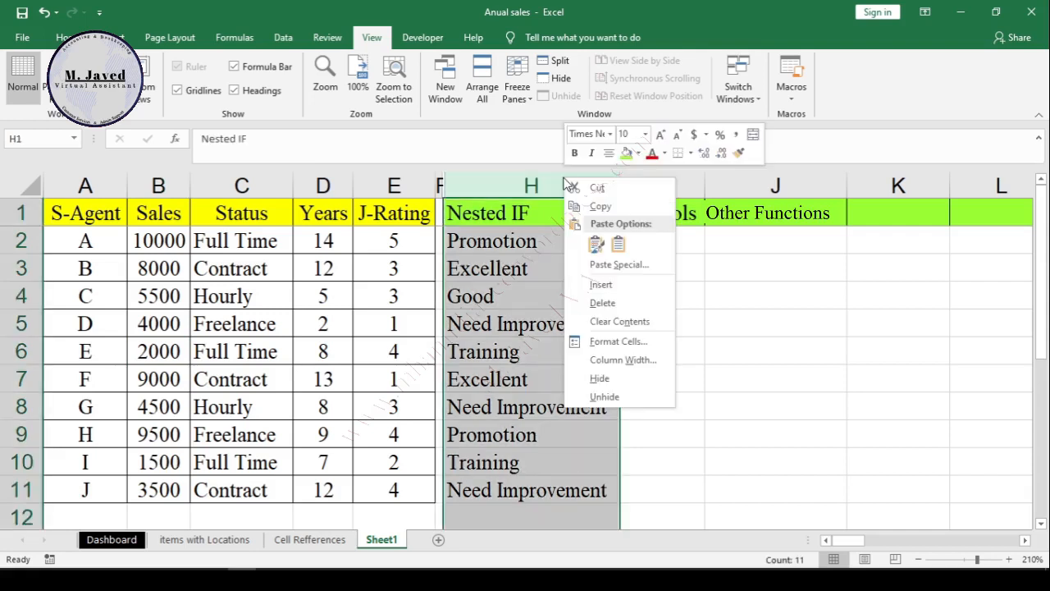
{"action": "left_click", "coordinate": [623, 378]}
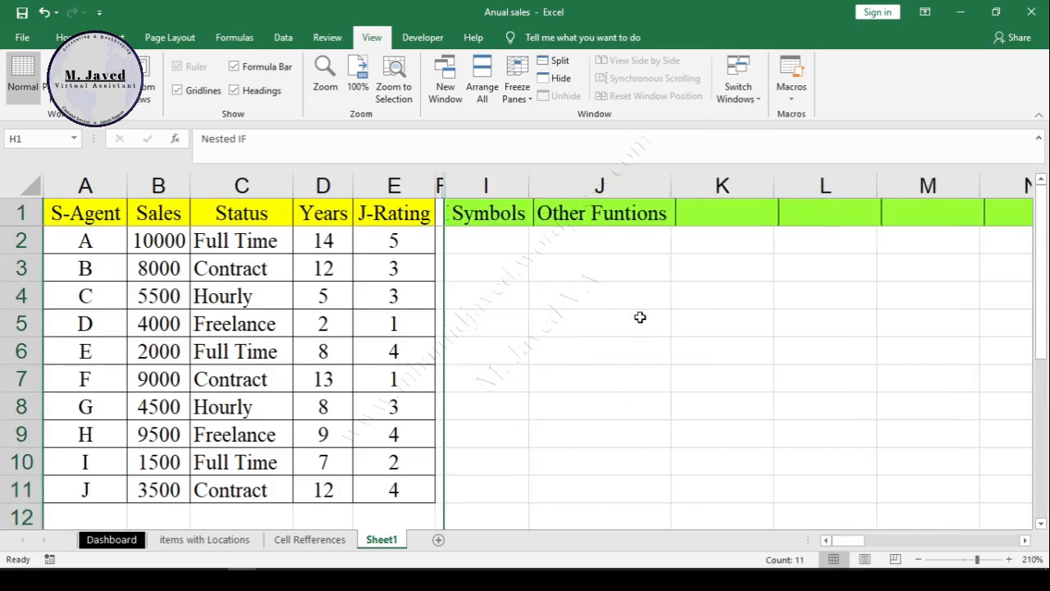
{"action": "left_click", "coordinate": [500, 240]}
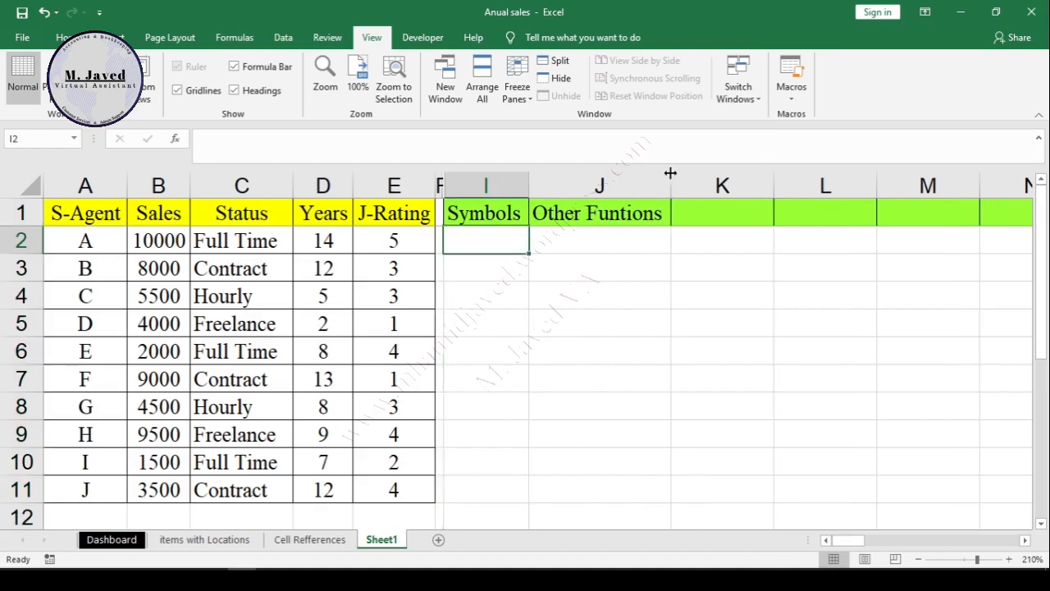
{"action": "left_click_drag", "start_coordinate": [666, 164], "coordinate": [665, 148]}
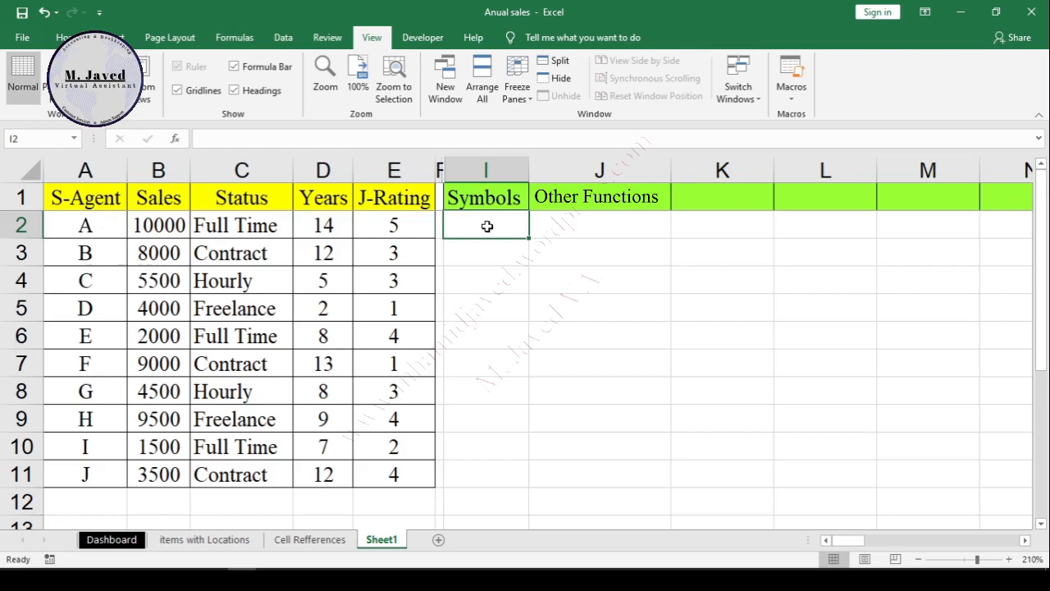
Step: Insert the Upwards Arrow symbol (character code 2191) into cell M3
{"action": "left_click", "coordinate": [918, 249]}
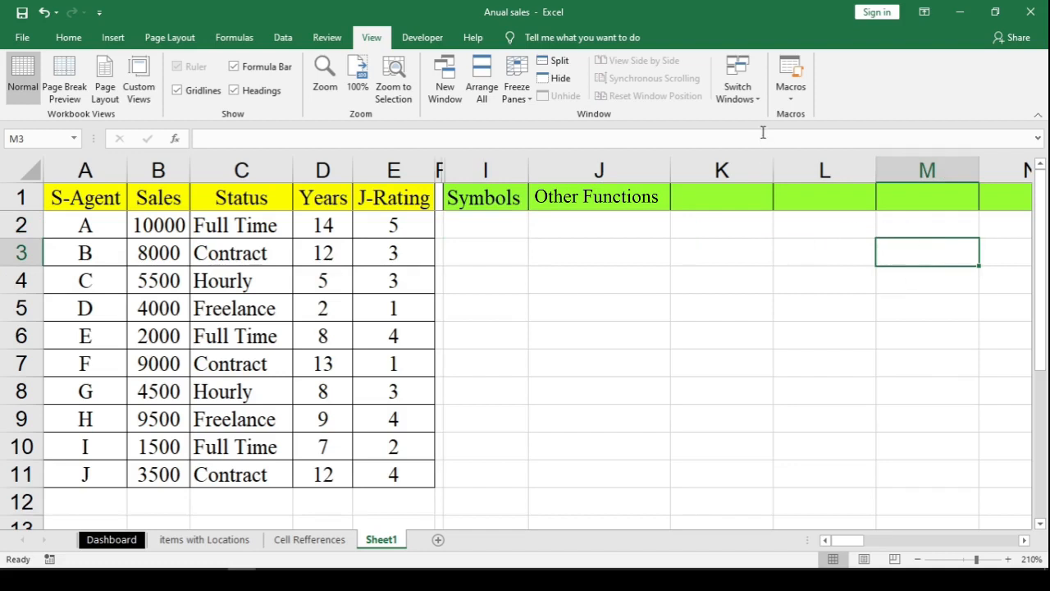
{"action": "left_click", "coordinate": [70, 40]}
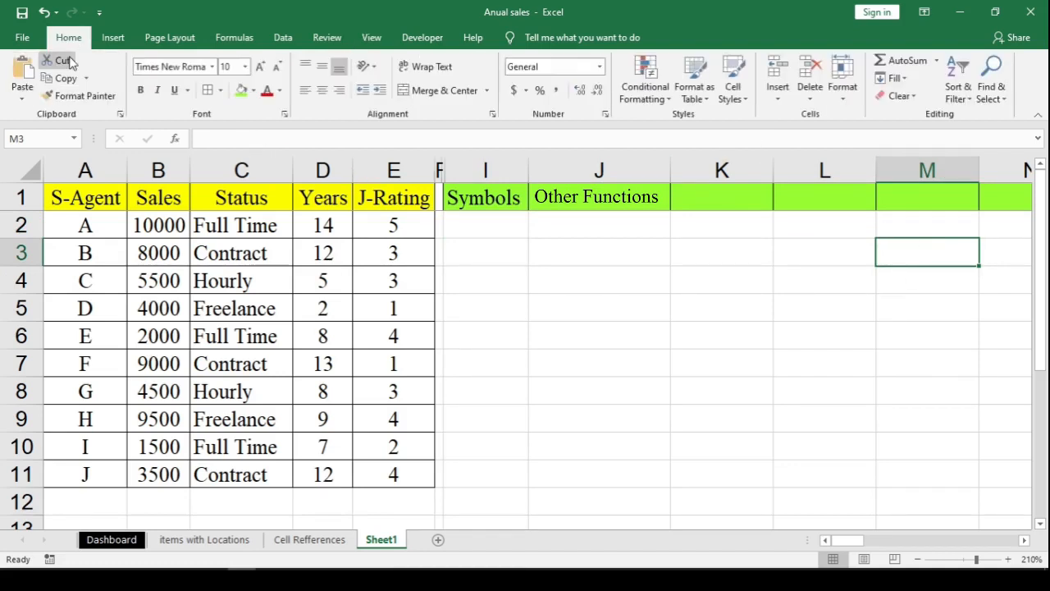
{"action": "left_click", "coordinate": [113, 38]}
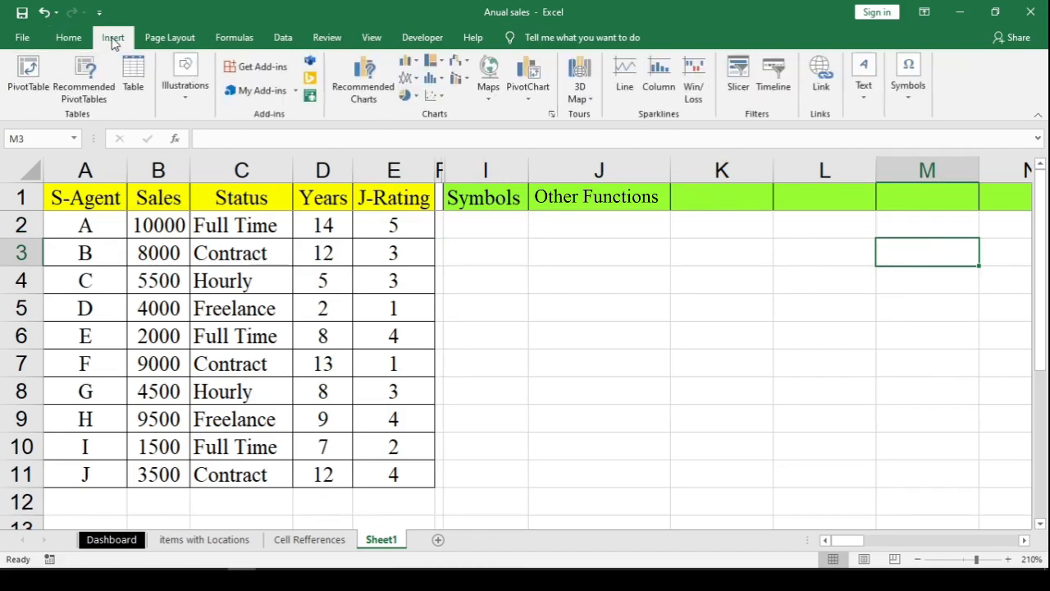
{"action": "left_click", "coordinate": [925, 70]}
{"action": "left_click", "coordinate": [951, 141]}
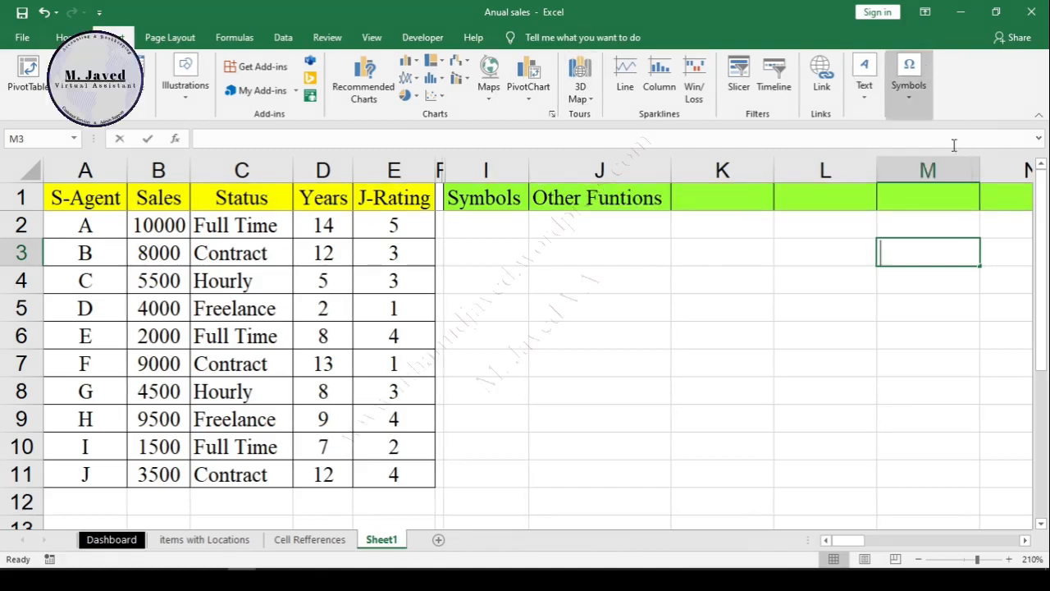
{"action": "left_click_drag", "start_coordinate": [599, 190], "coordinate": [567, 200]}
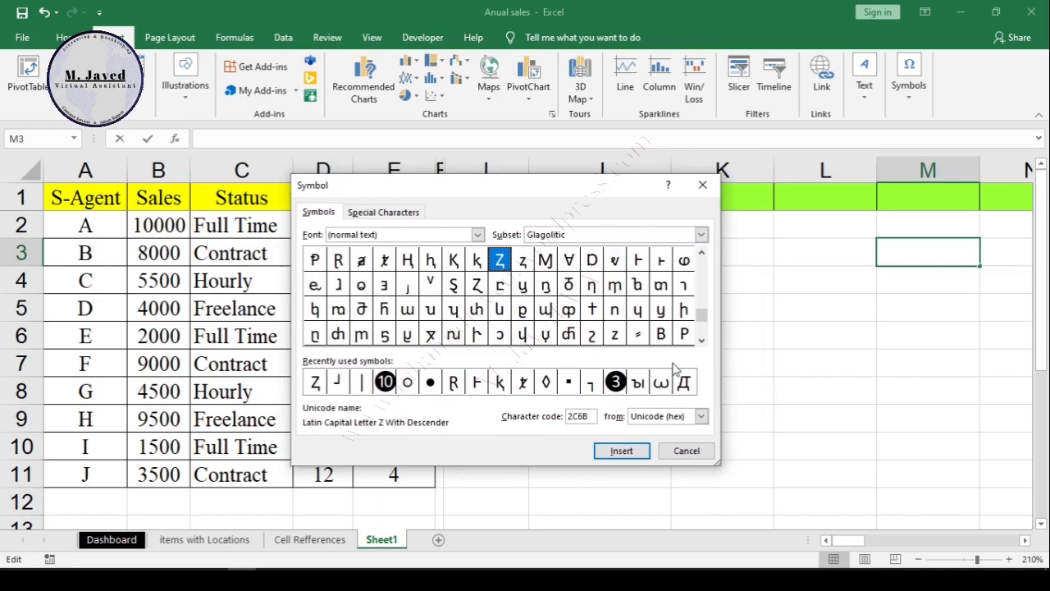
{"action": "left_click_drag", "start_coordinate": [702, 341], "coordinate": [702, 342]}
{"action": "left_click_drag", "start_coordinate": [701, 255], "coordinate": [703, 259]}
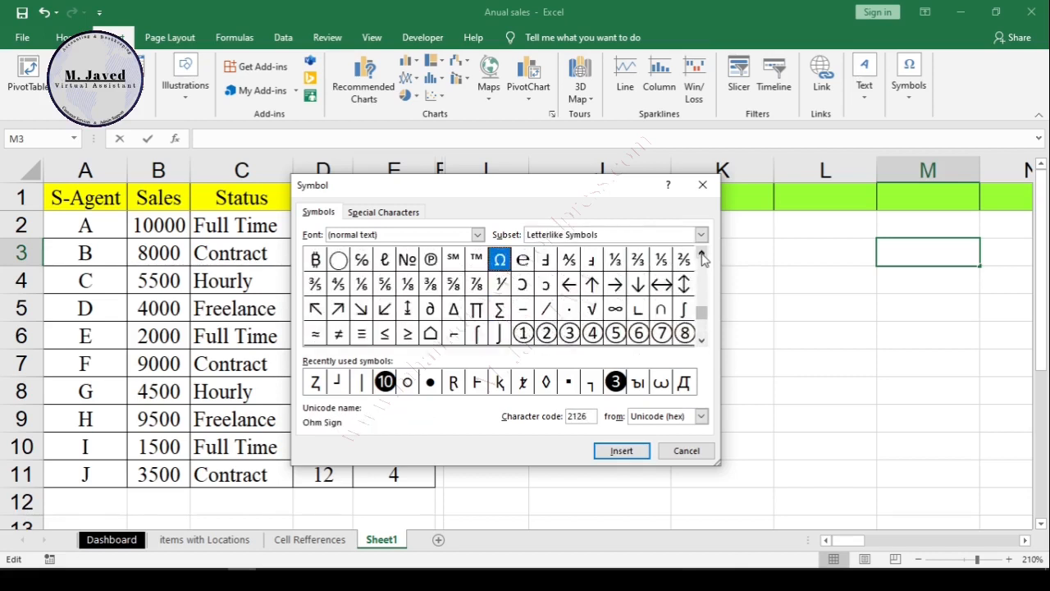
{"action": "left_click", "coordinate": [592, 285]}
{"action": "left_click", "coordinate": [622, 450]}
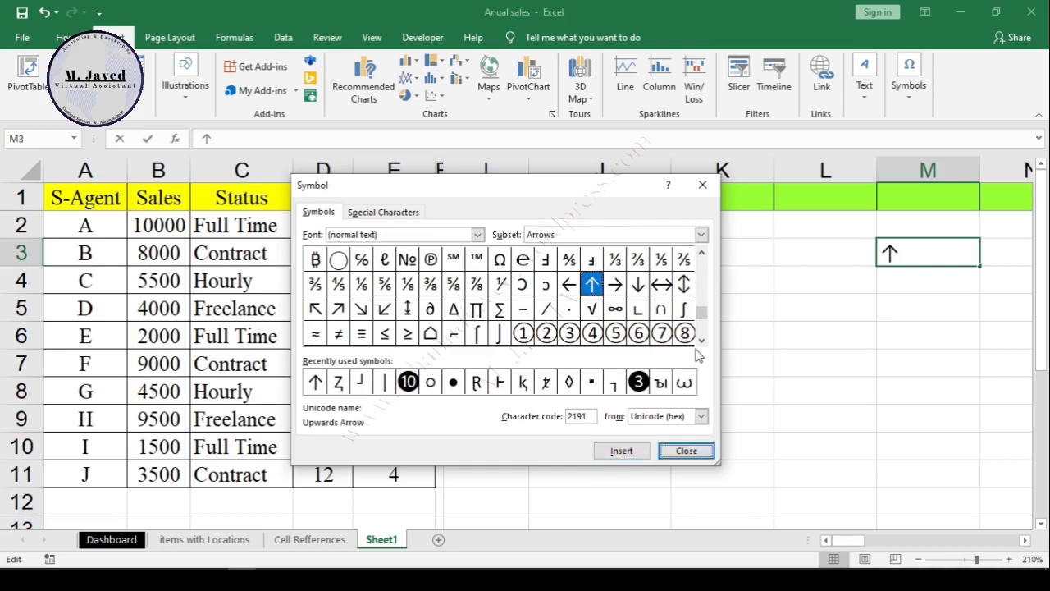
Step: Add the Downwards Arrow symbol (character code 2193) after the up arrow in M3 and finish the entry
{"action": "left_click", "coordinate": [637, 285]}
{"action": "left_click", "coordinate": [621, 451]}
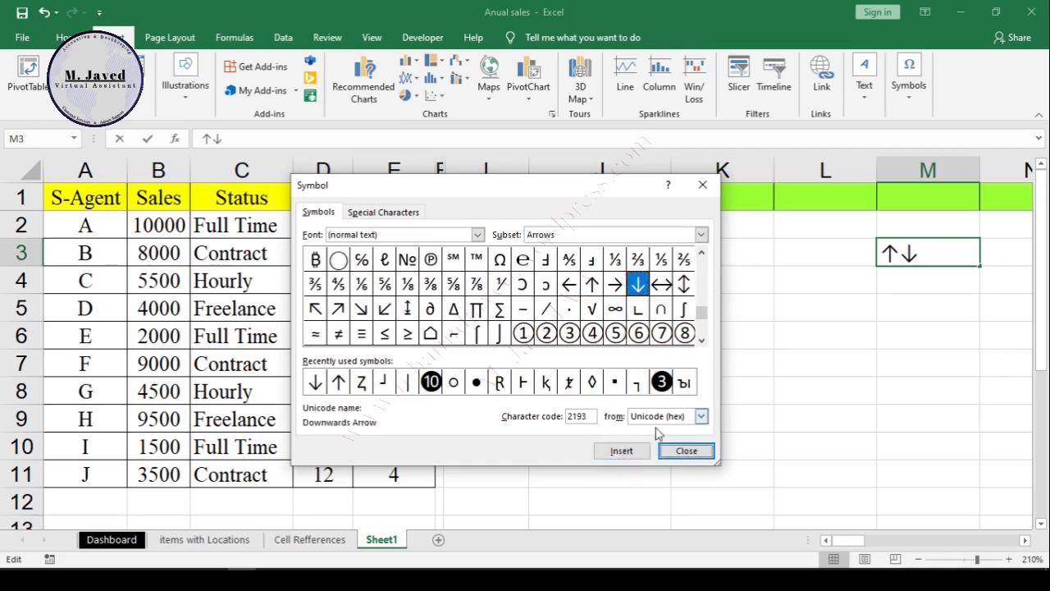
{"action": "left_click", "coordinate": [686, 451]}
{"action": "left_click", "coordinate": [757, 302]}
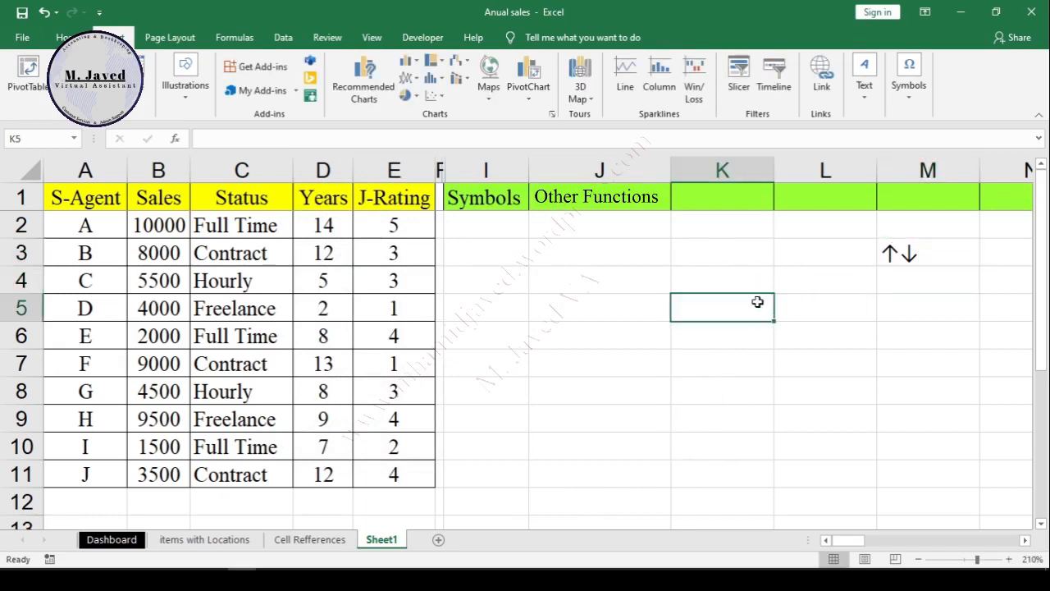
Step: Move the down arrow out of M3 into M4, leaving only the up arrow in M3
{"action": "left_click", "coordinate": [813, 254]}
{"action": "left_click", "coordinate": [926, 255]}
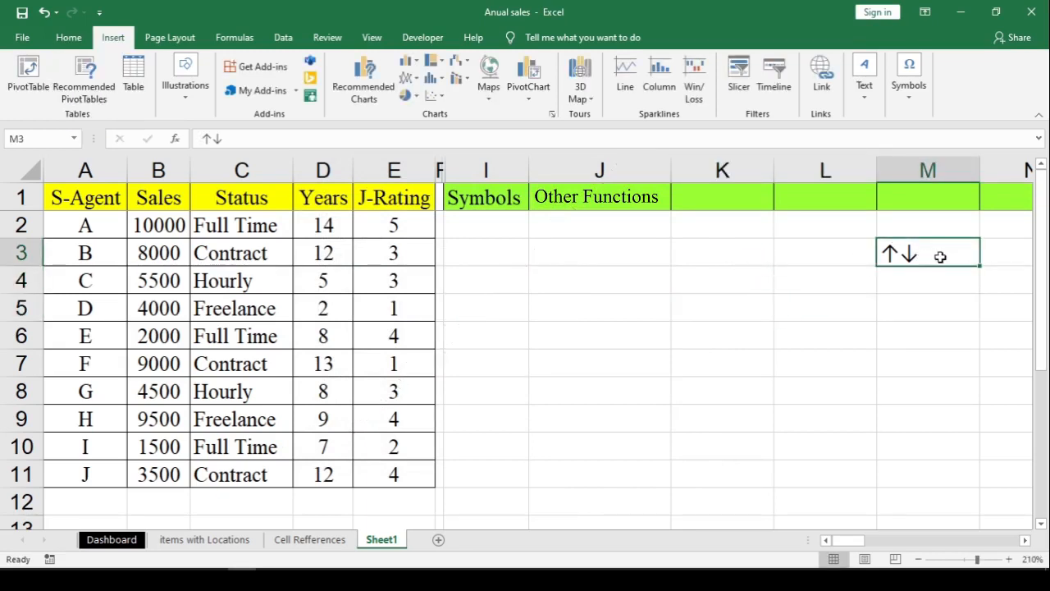
{"action": "double_click", "coordinate": [940, 256]}
{"action": "left_click_drag", "start_coordinate": [919, 256], "coordinate": [905, 257]}
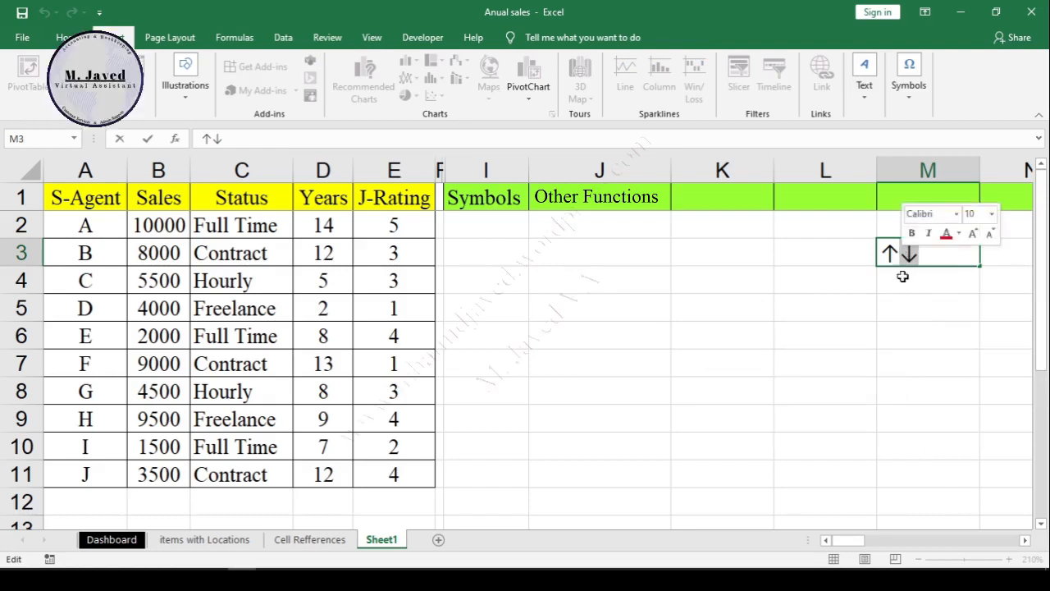
{"action": "key", "text": "ctrl+v"}
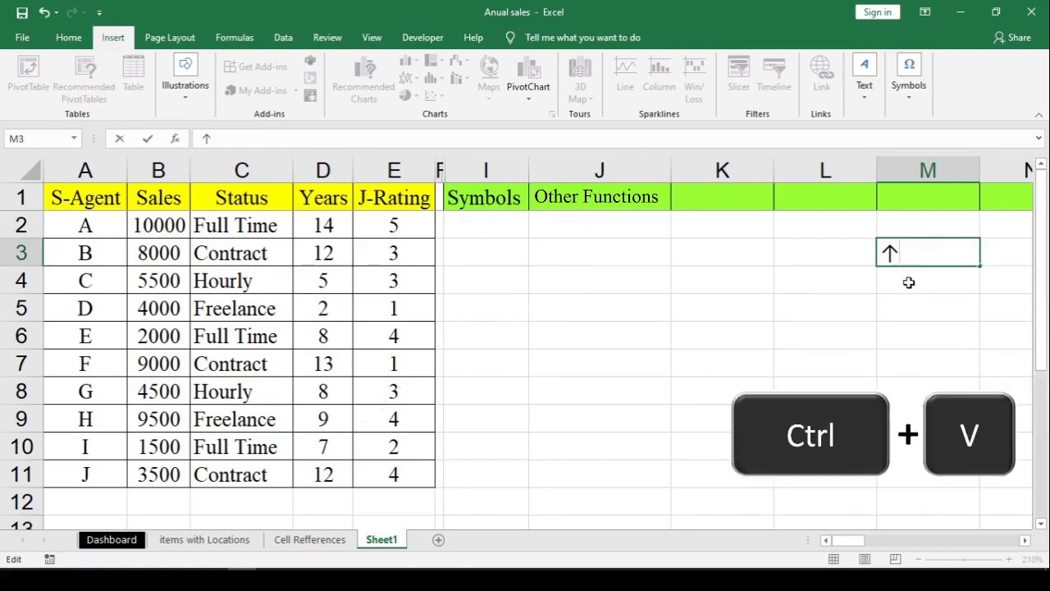
{"action": "key", "text": "Return"}
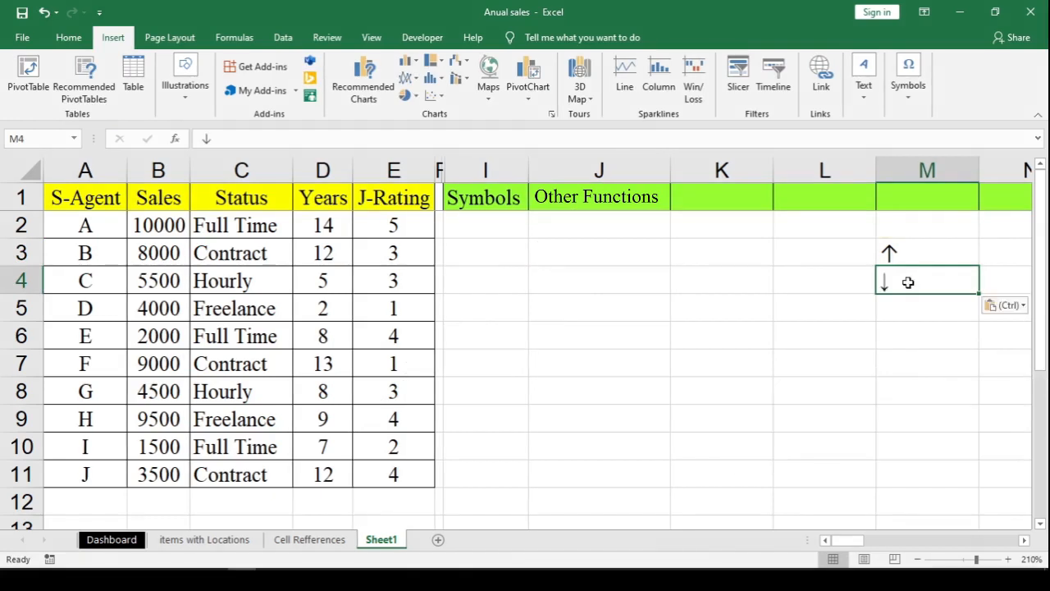
Step: Copy the formatting of the up arrow in M3 onto the down arrow in M4
{"action": "left_click", "coordinate": [905, 255]}
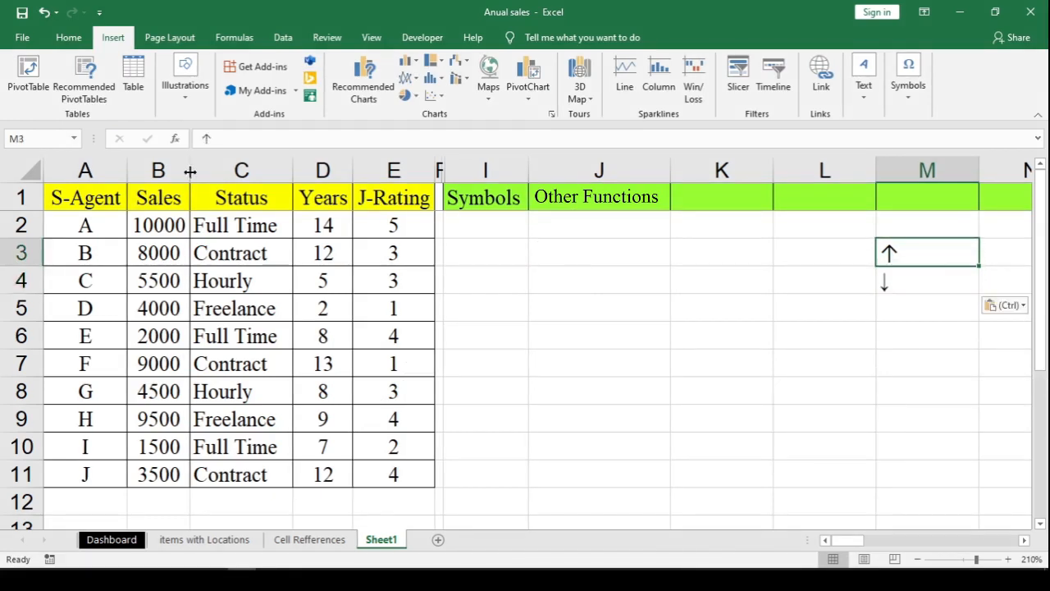
{"action": "left_click", "coordinate": [68, 38]}
{"action": "left_click", "coordinate": [74, 96]}
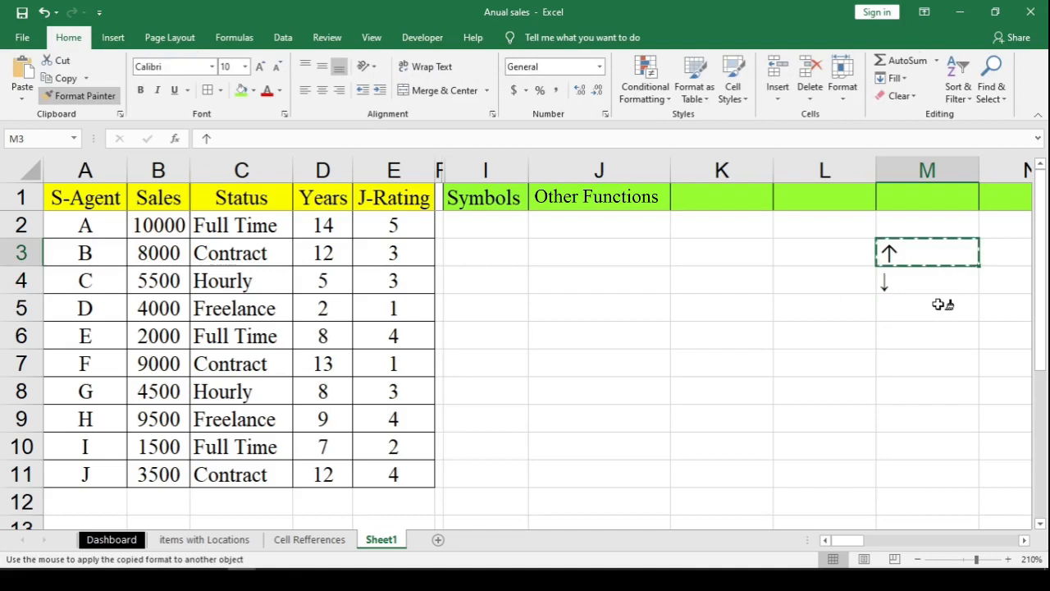
{"action": "left_click", "coordinate": [928, 280]}
Step: Start an IF formula in cell I2 with the condition that the sales in B2 exceed 5000
{"action": "left_click", "coordinate": [484, 227]}
{"action": "left_click", "coordinate": [486, 279]}
{"action": "left_click", "coordinate": [488, 304]}
{"action": "left_click", "coordinate": [492, 228]}
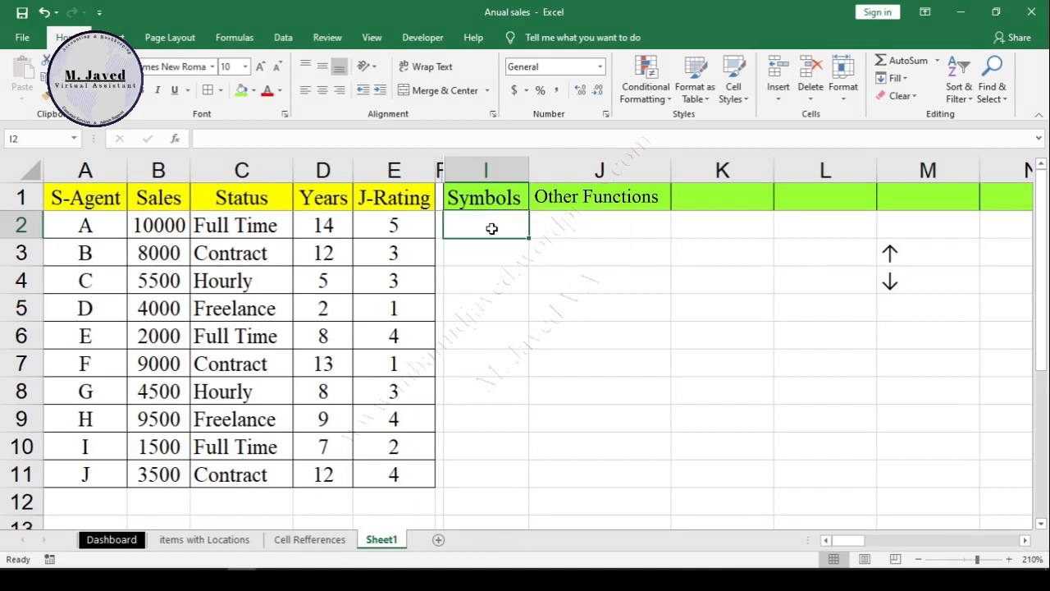
{"action": "type", "text": "="}
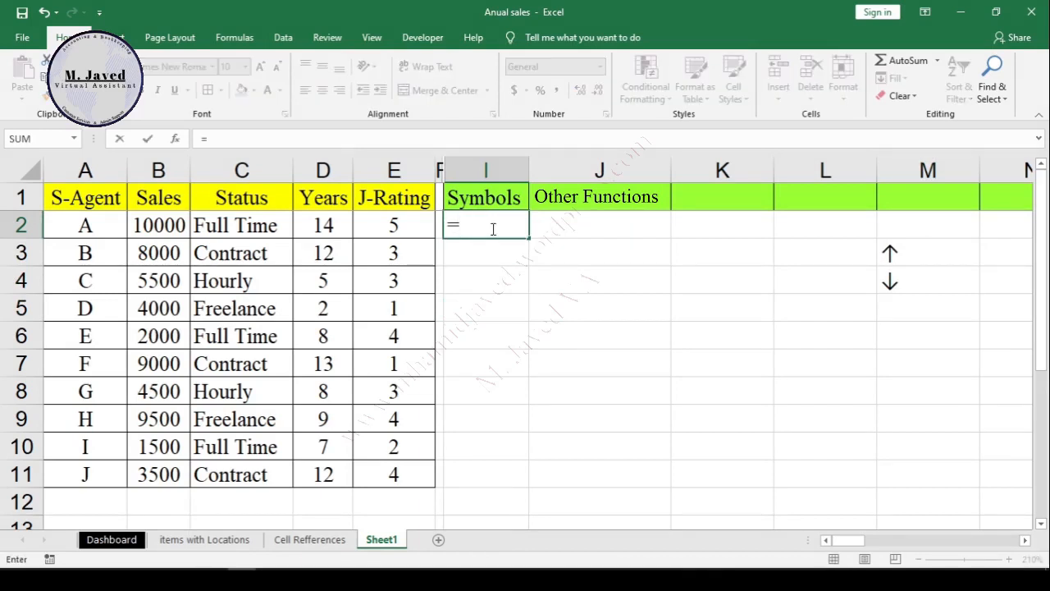
{"action": "type", "text": "IF("}
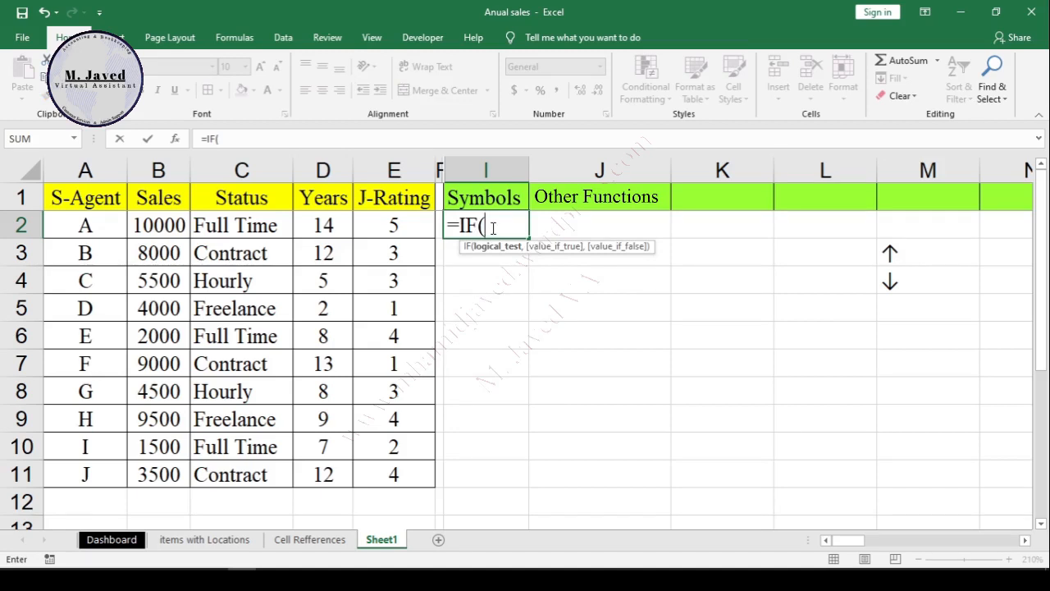
{"action": "left_click", "coordinate": [155, 224]}
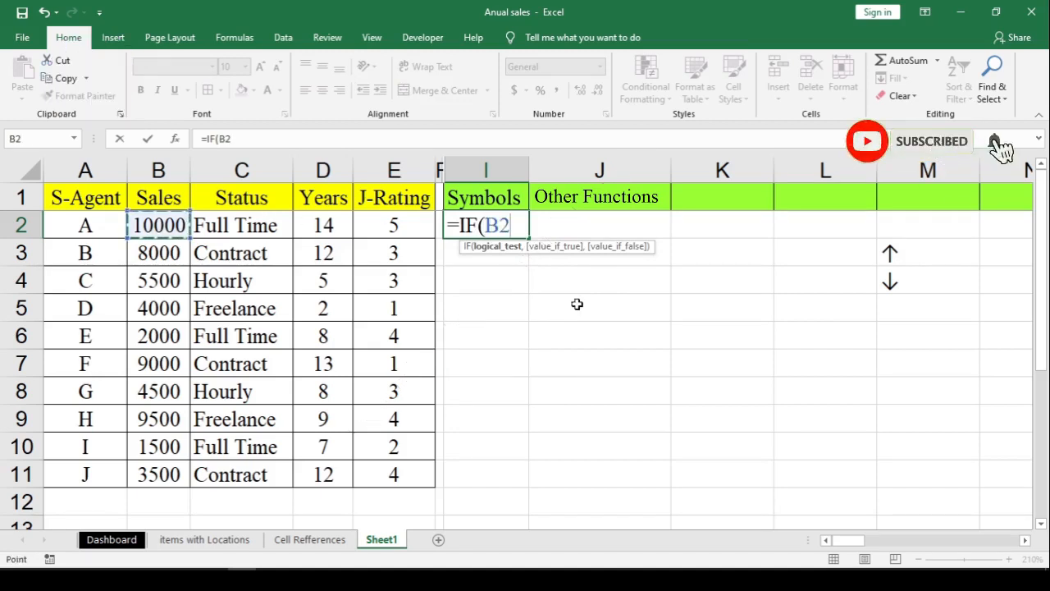
{"action": "type", "text": ">"}
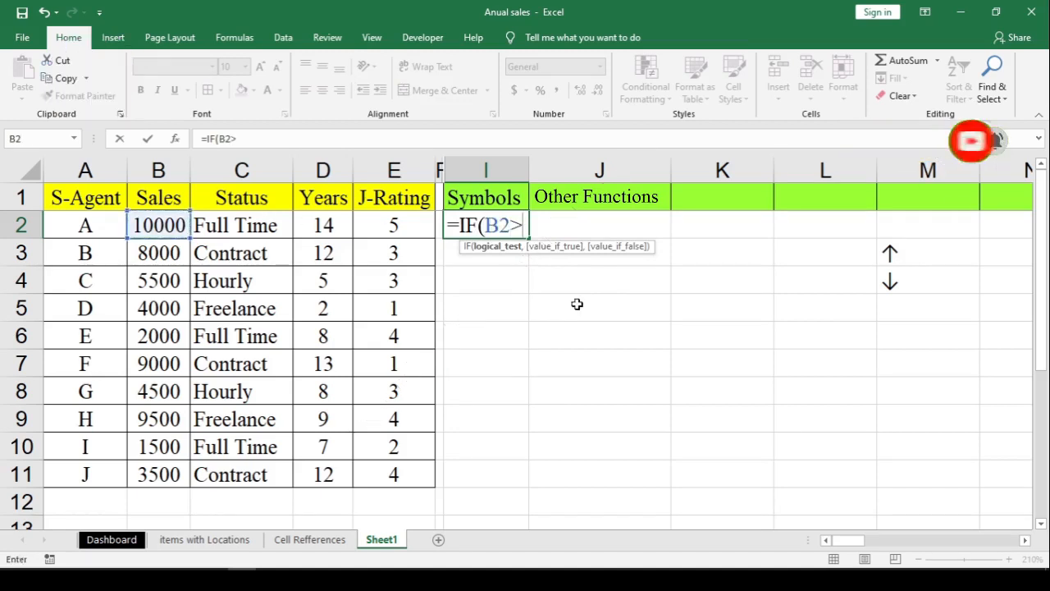
{"action": "type", "text": "5000"}
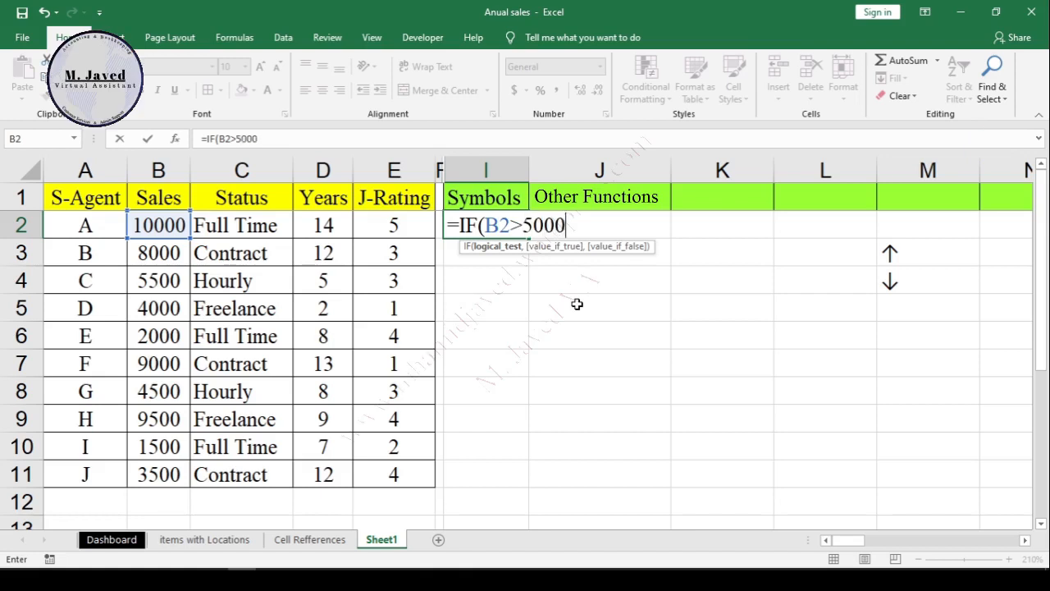
{"action": "type", "text": ","}
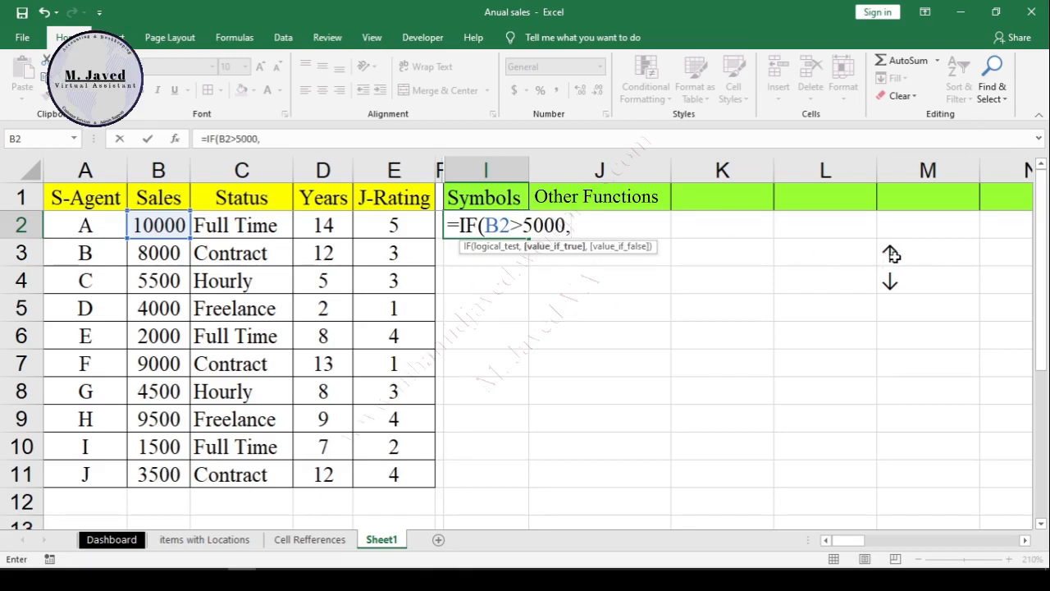
Step: Complete the I2 formula with absolute references, returning $M$3 if true and $M$4 if false, and enter it
{"action": "left_click", "coordinate": [893, 255]}
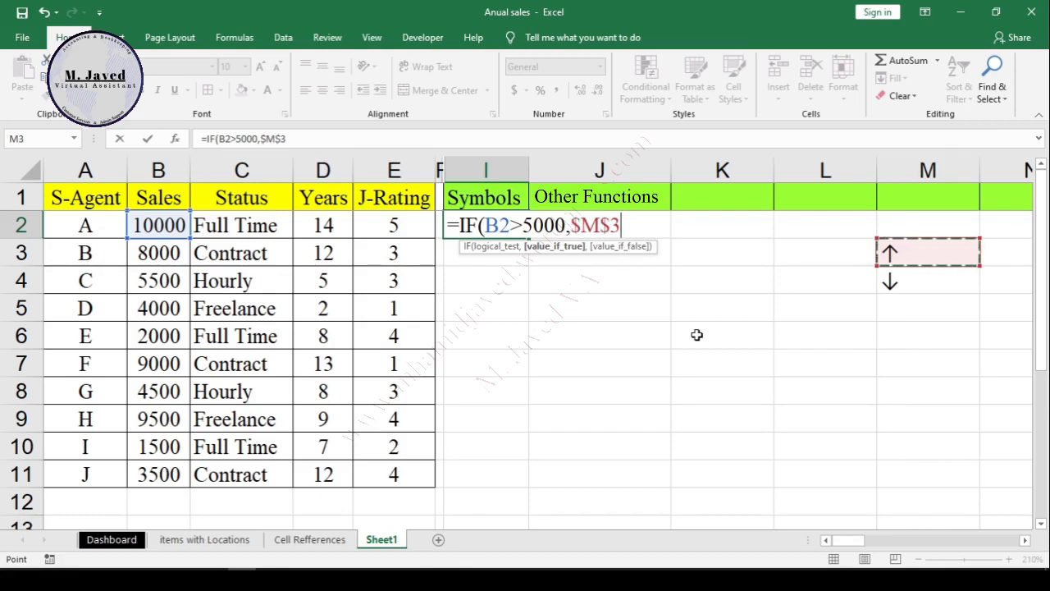
{"action": "key", "text": "F4"}
{"action": "type", "text": ","}
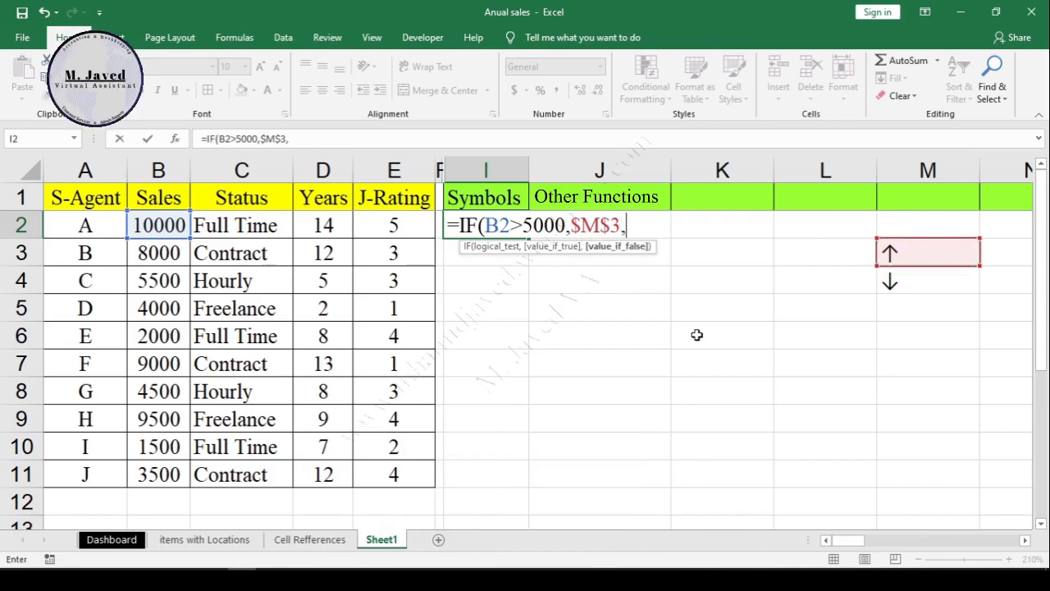
{"action": "left_click", "coordinate": [893, 284]}
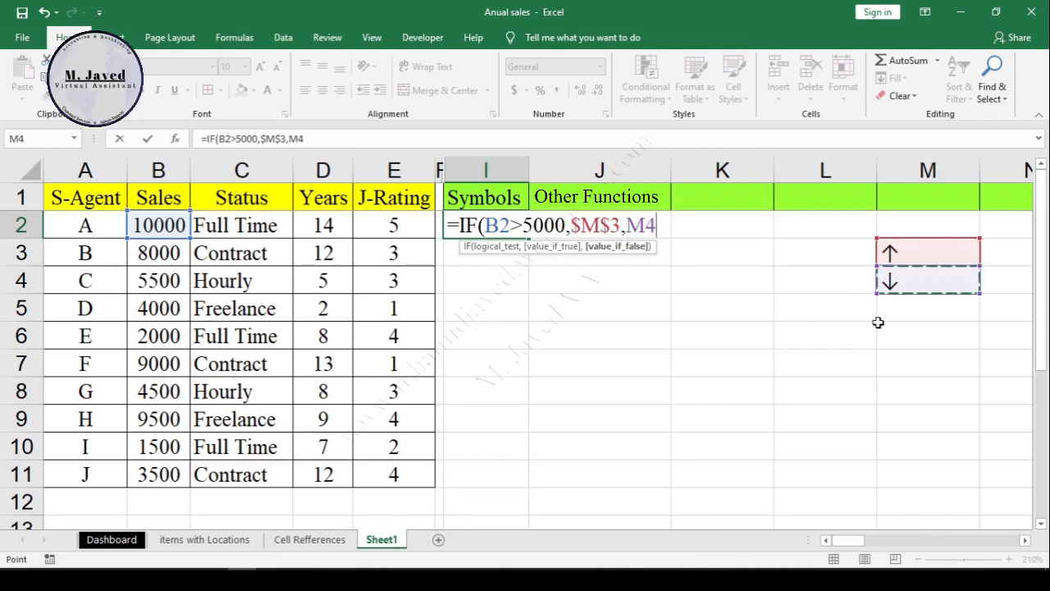
{"action": "key", "text": "F4"}
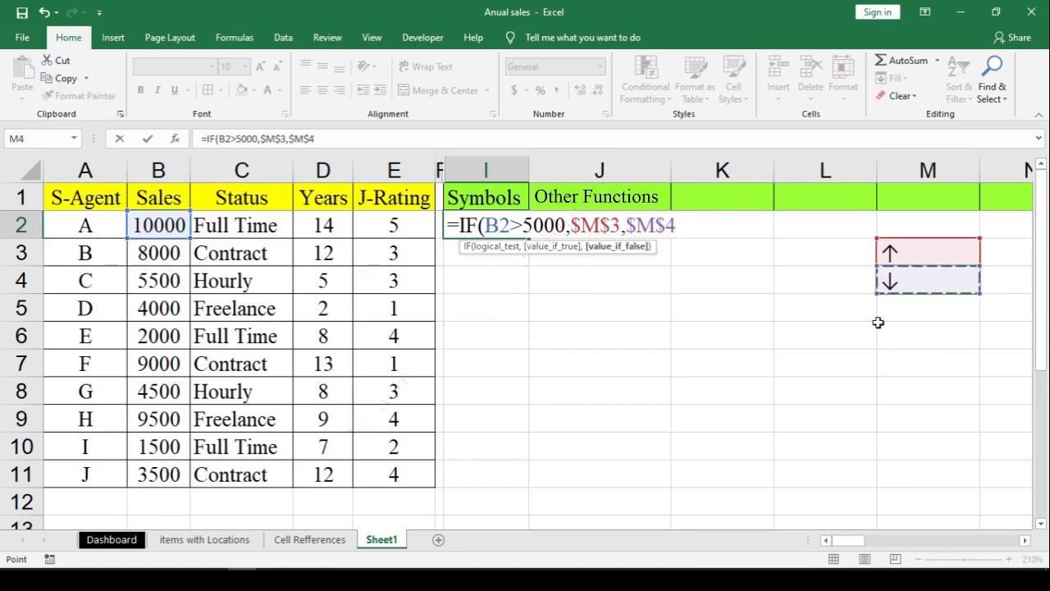
{"action": "type", "text": ")"}
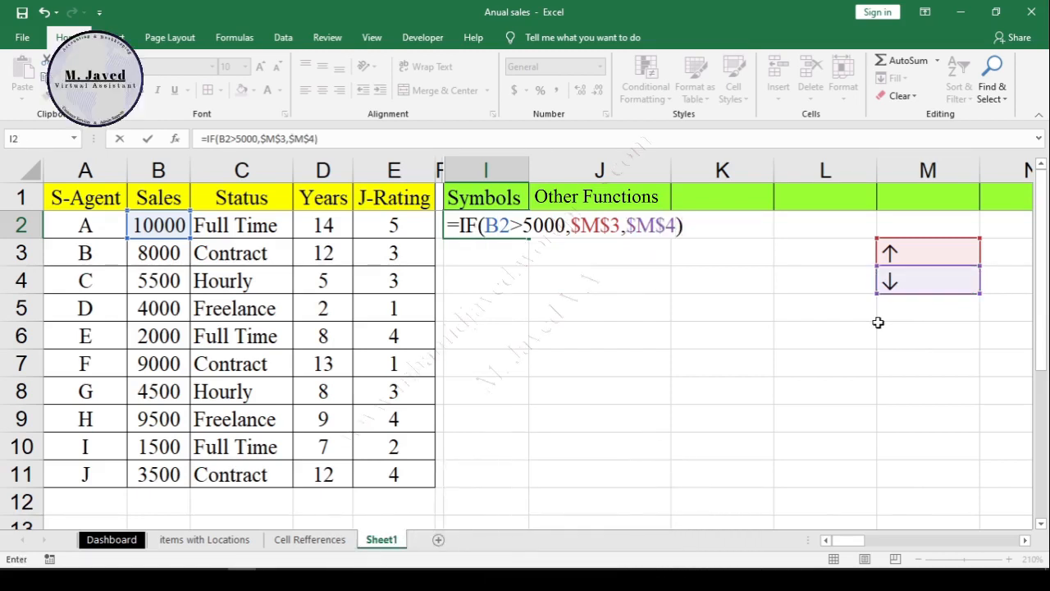
{"action": "key", "text": "Return"}
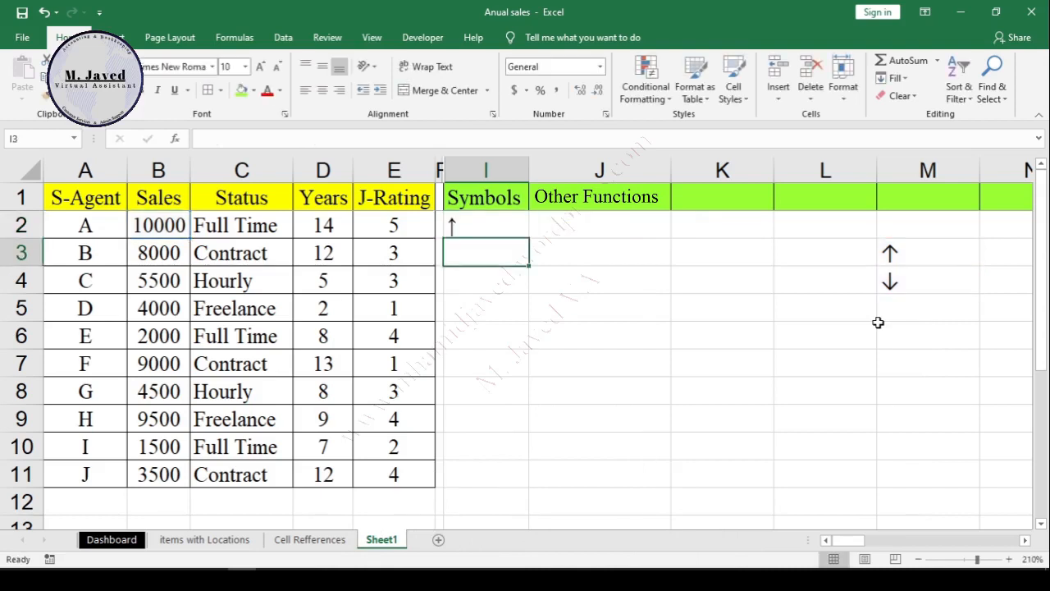
Step: Fill the I2 formula down to I11 and check the arrows against the data in rows 10, 11 and 7
{"action": "left_click", "coordinate": [486, 227]}
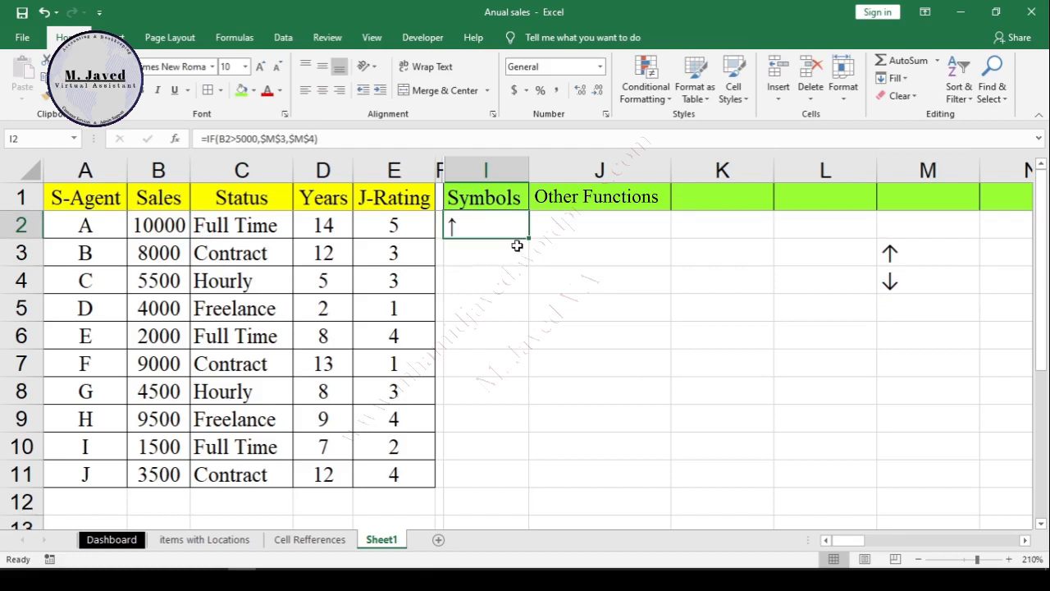
{"action": "left_click_drag", "start_coordinate": [530, 240], "coordinate": [530, 240]}
{"action": "double_click", "coordinate": [528, 239]}
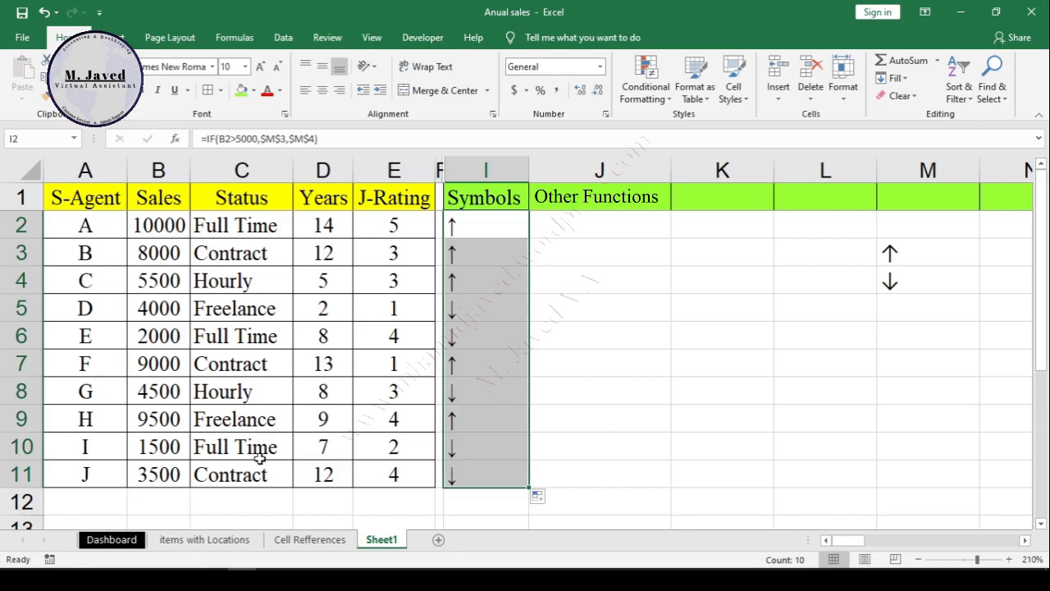
{"action": "left_click", "coordinate": [165, 451]}
{"action": "left_click", "coordinate": [23, 447]}
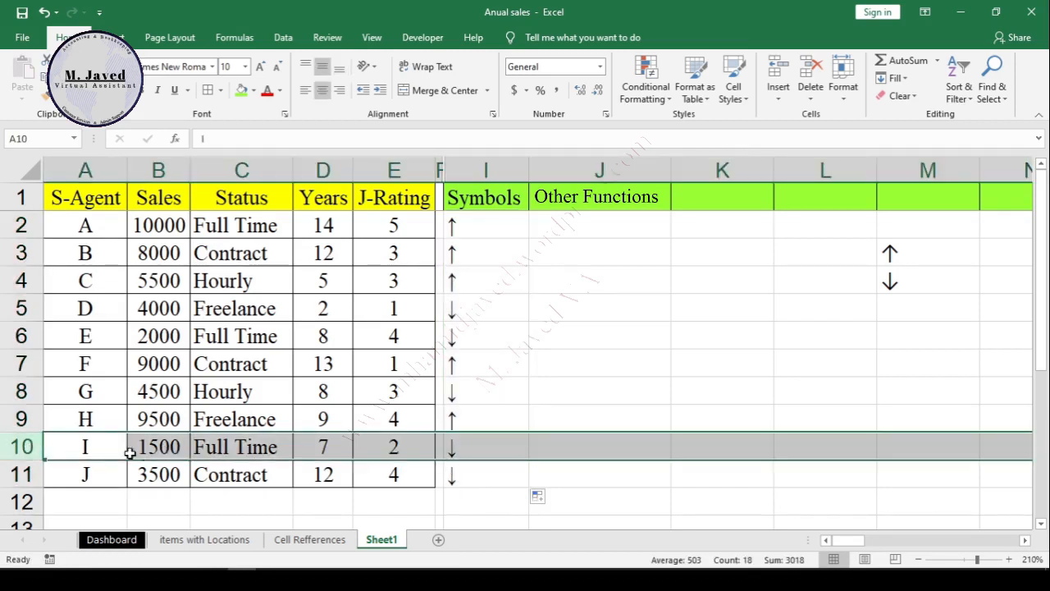
{"action": "left_click", "coordinate": [20, 474]}
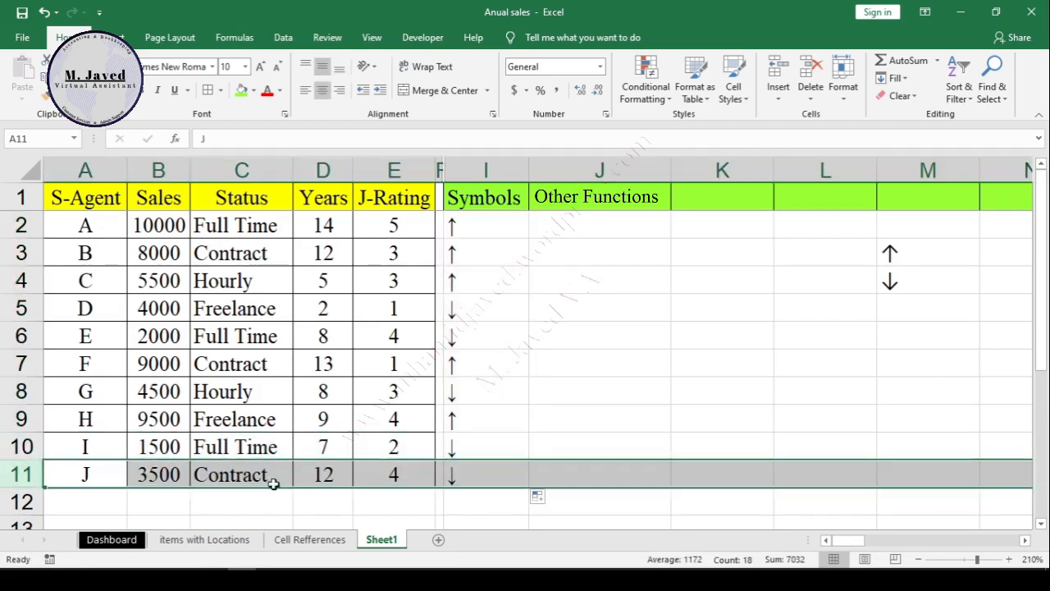
{"action": "left_click", "coordinate": [11, 363]}
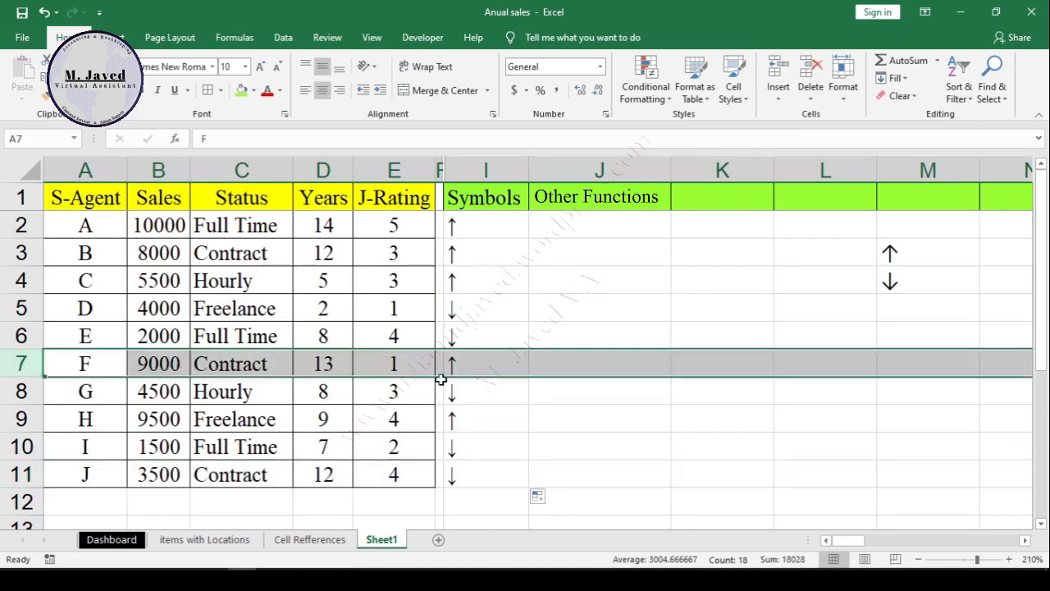
Step: Center the arrow results in cells I2:I11 horizontally
{"action": "left_click_drag", "start_coordinate": [493, 232], "coordinate": [485, 481]}
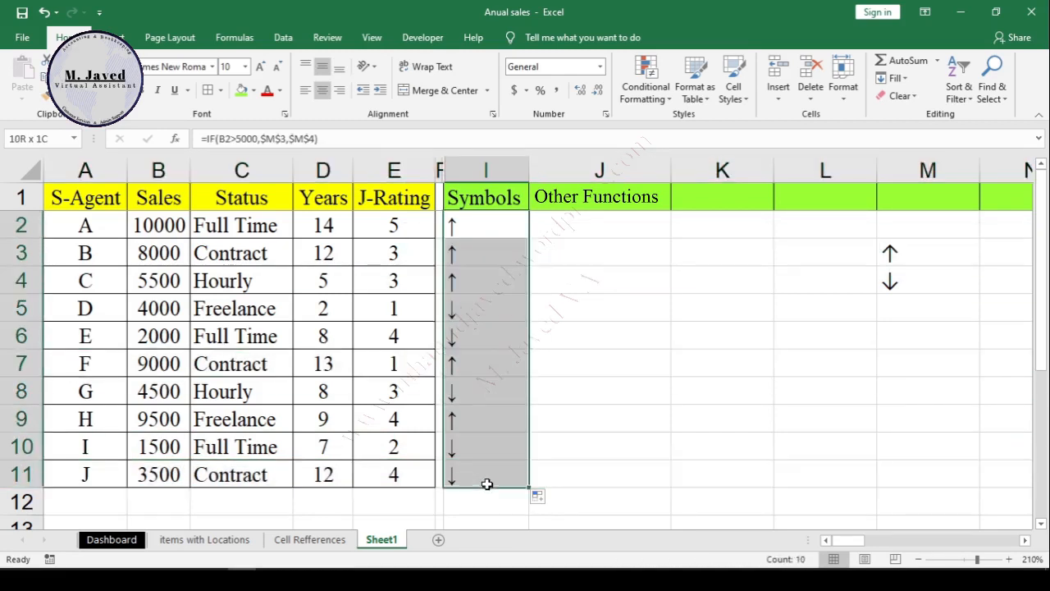
{"action": "left_click", "coordinate": [322, 91]}
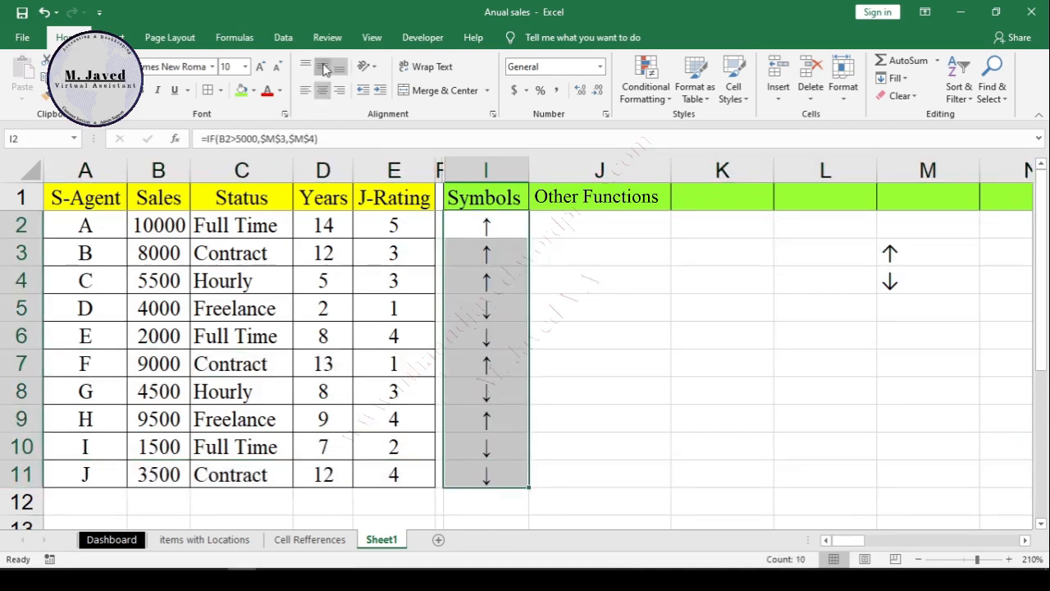
{"action": "left_click", "coordinate": [556, 302]}
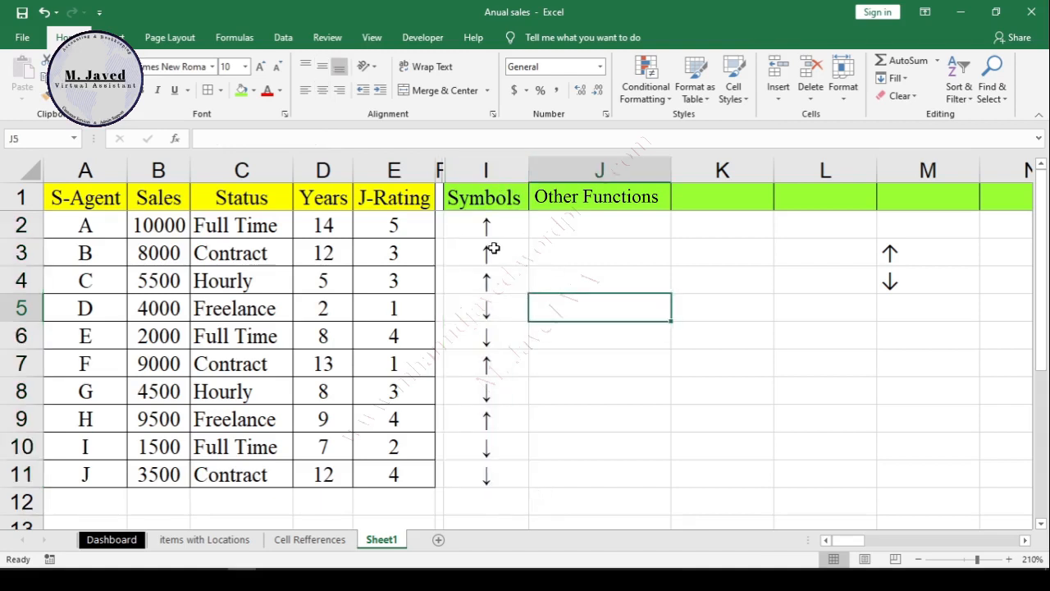
Step: Hide the Symbols column I
{"action": "left_click", "coordinate": [493, 171]}
{"action": "right_click", "coordinate": [495, 172]}
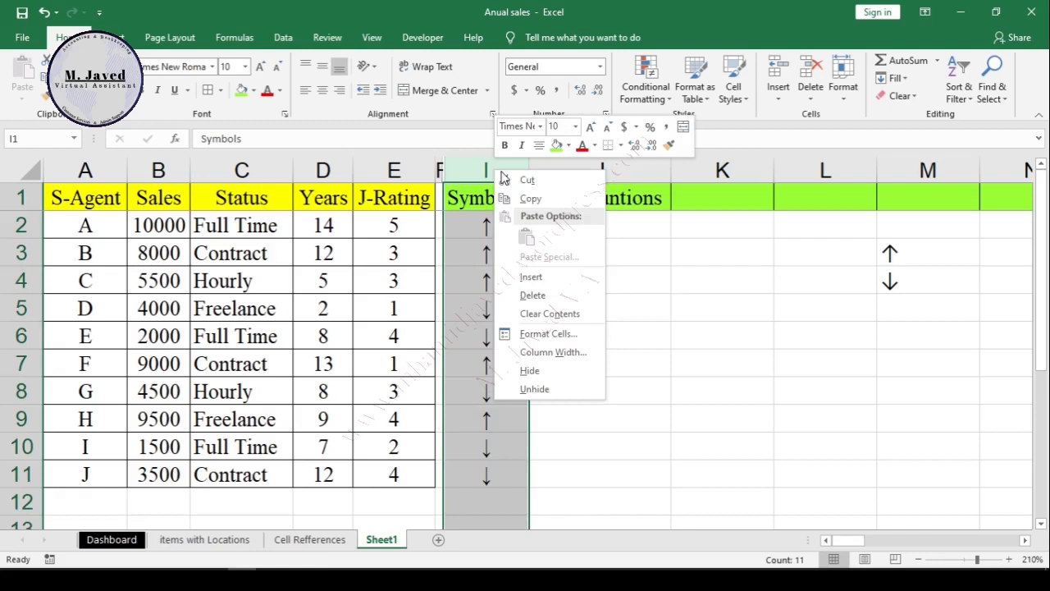
{"action": "left_click", "coordinate": [549, 375]}
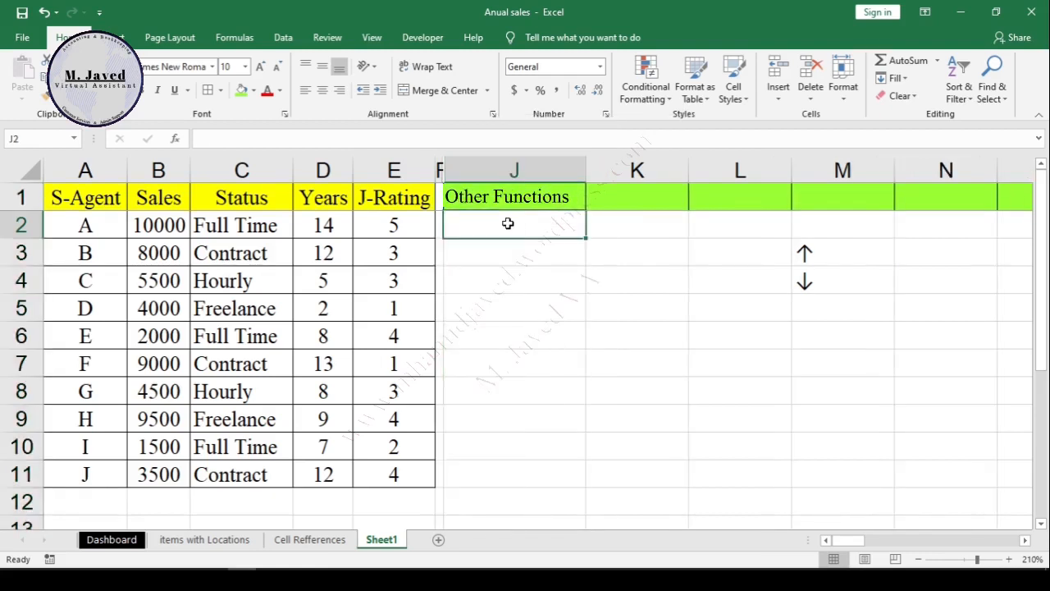
Step: Move the up and down arrow symbols out of cells M3:M4, clear of the working area
{"action": "left_click_drag", "start_coordinate": [824, 251], "coordinate": [841, 292]}
{"action": "left_click_drag", "start_coordinate": [896, 275], "coordinate": [495, 274]}
{"action": "left_click_drag", "start_coordinate": [926, 542], "coordinate": [850, 542]}
{"action": "left_click", "coordinate": [603, 277]}
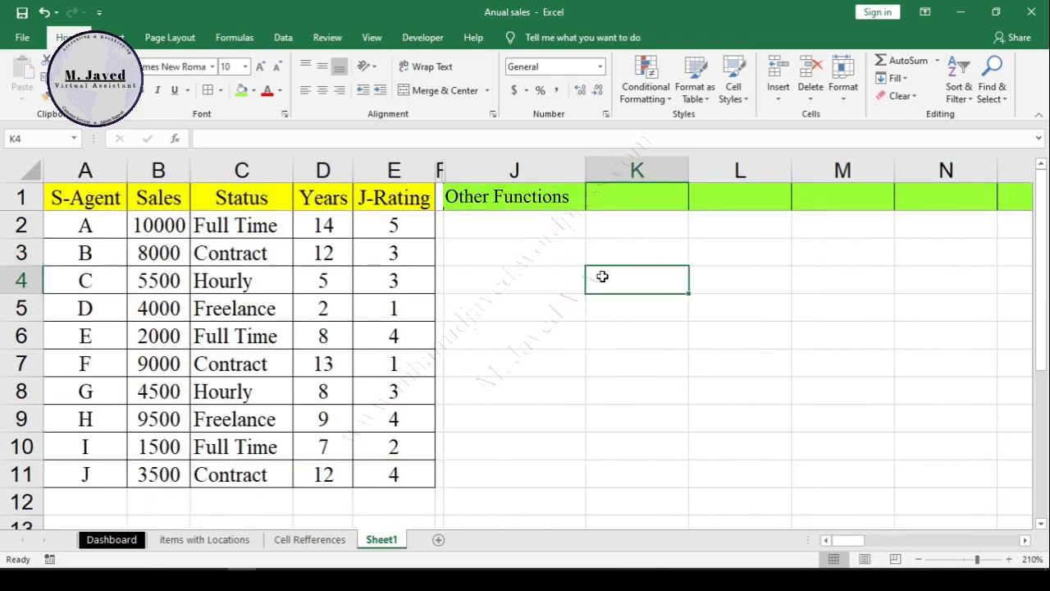
Step: Start an IF formula in cell J2 with the condition B2>9000
{"action": "left_click", "coordinate": [545, 222]}
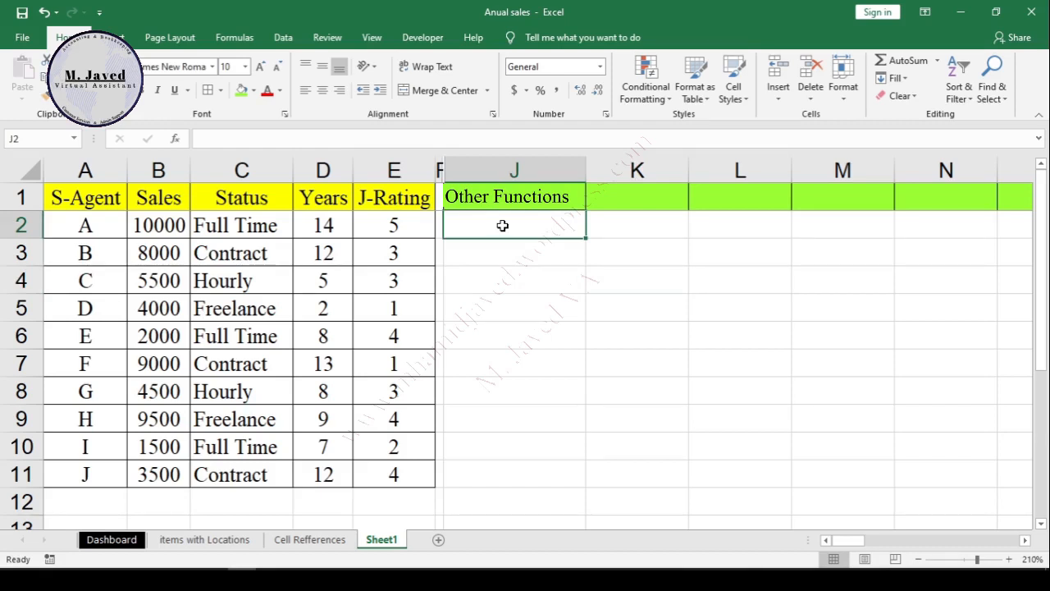
{"action": "type", "text": "="}
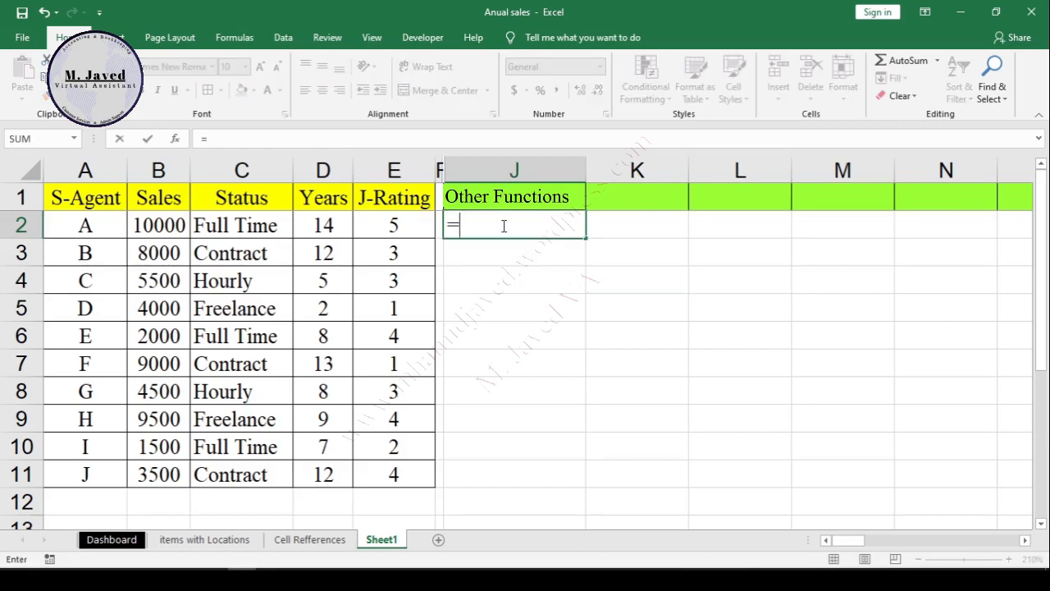
{"action": "type", "text": "If"}
{"action": "key", "text": "Tab"}
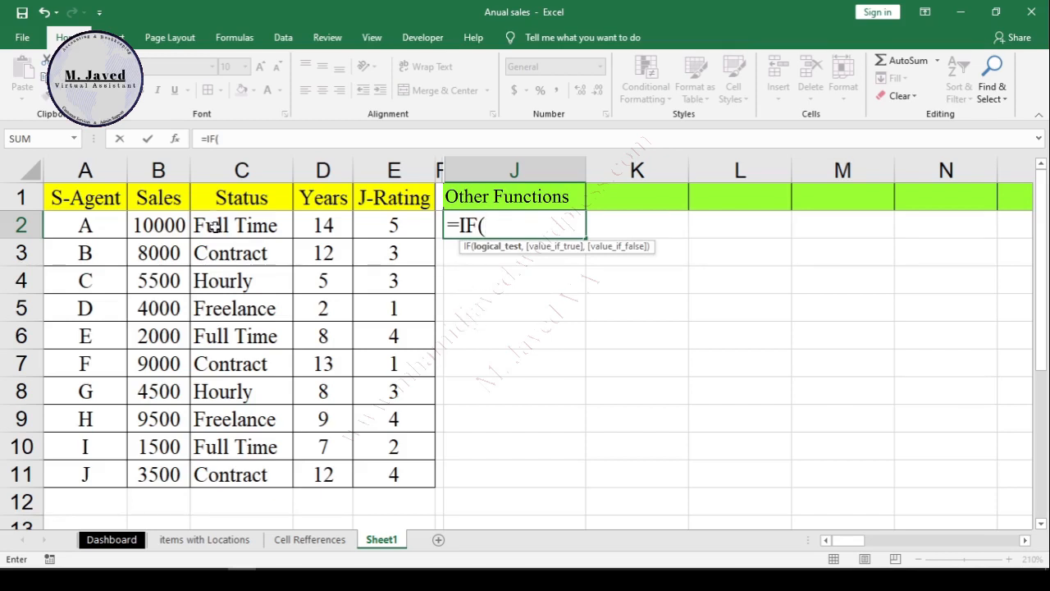
{"action": "left_click", "coordinate": [172, 225]}
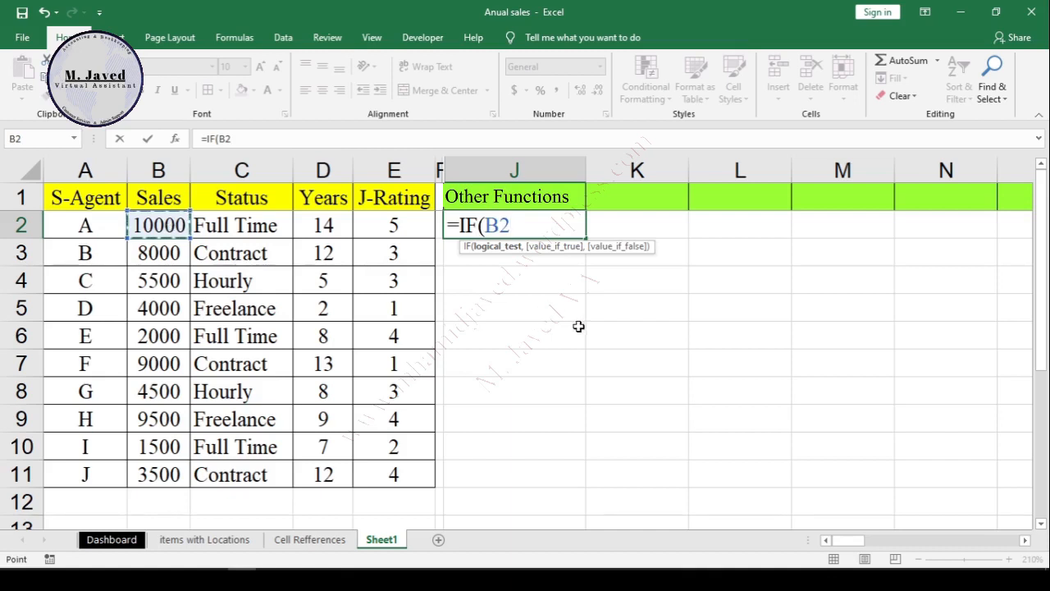
{"action": "type", "text": ">9000"}
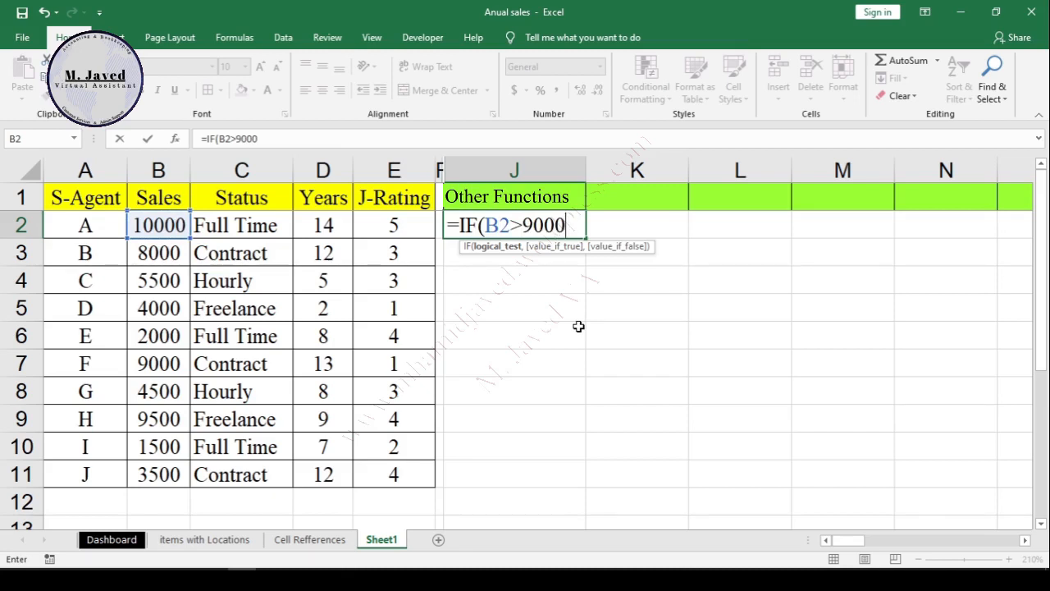
{"action": "type", "text": ",\"Promotion\",\""}
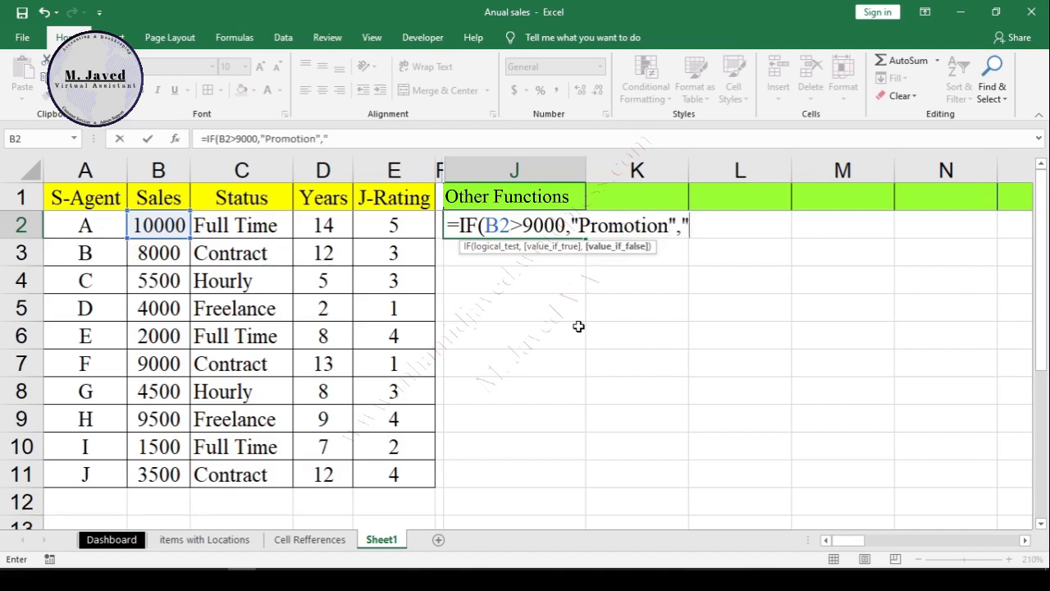
{"action": "type", "text": "No Promotion\")"}
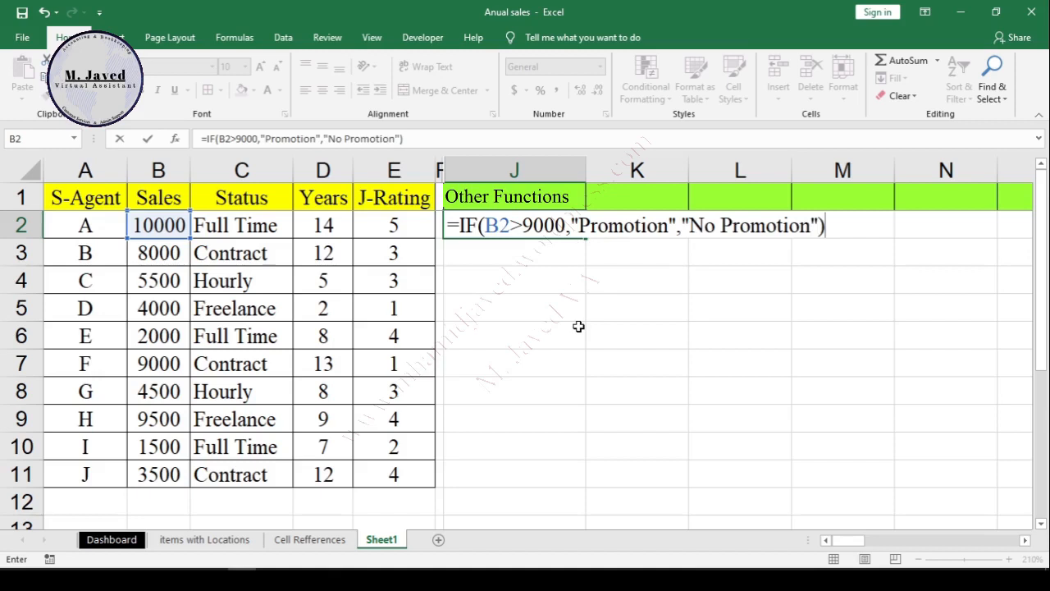
Step: Complete the J2 formula to return "Promotion" if true and "No Promotion" if false, and enter it
{"action": "key", "text": "Return"}
Step: Fill the J2 formula down to J11 and check the result in J9 against the data in row 9
{"action": "left_click", "coordinate": [513, 230]}
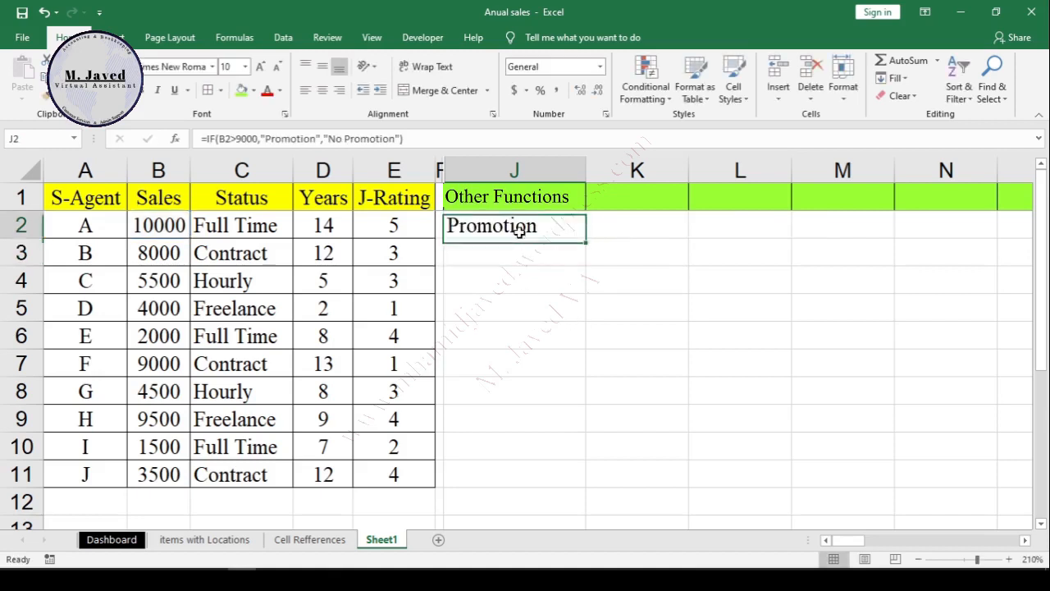
{"action": "double_click", "coordinate": [584, 240]}
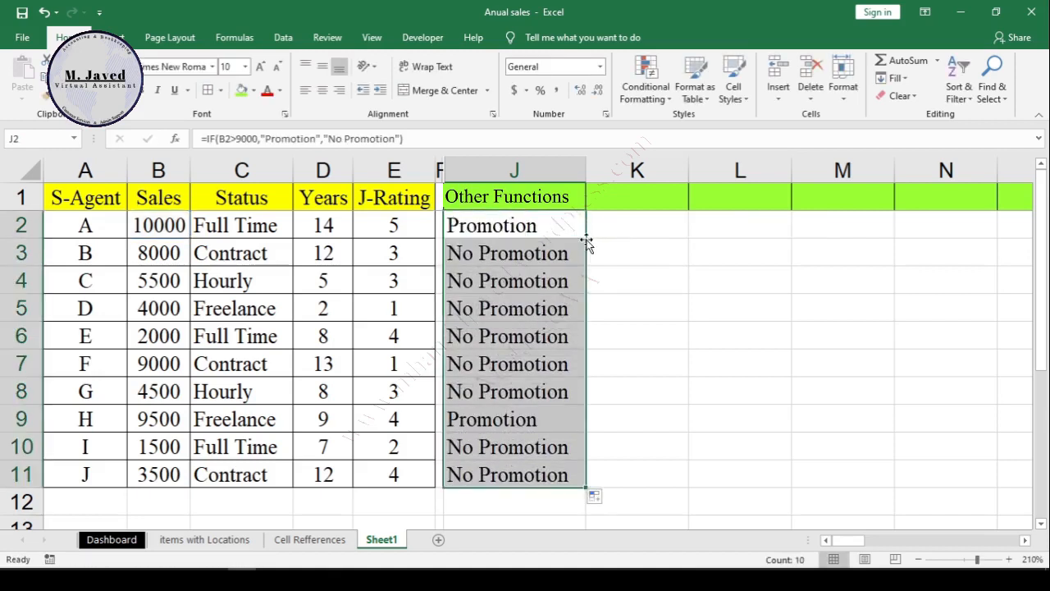
{"action": "left_click", "coordinate": [652, 400]}
{"action": "left_click", "coordinate": [535, 423]}
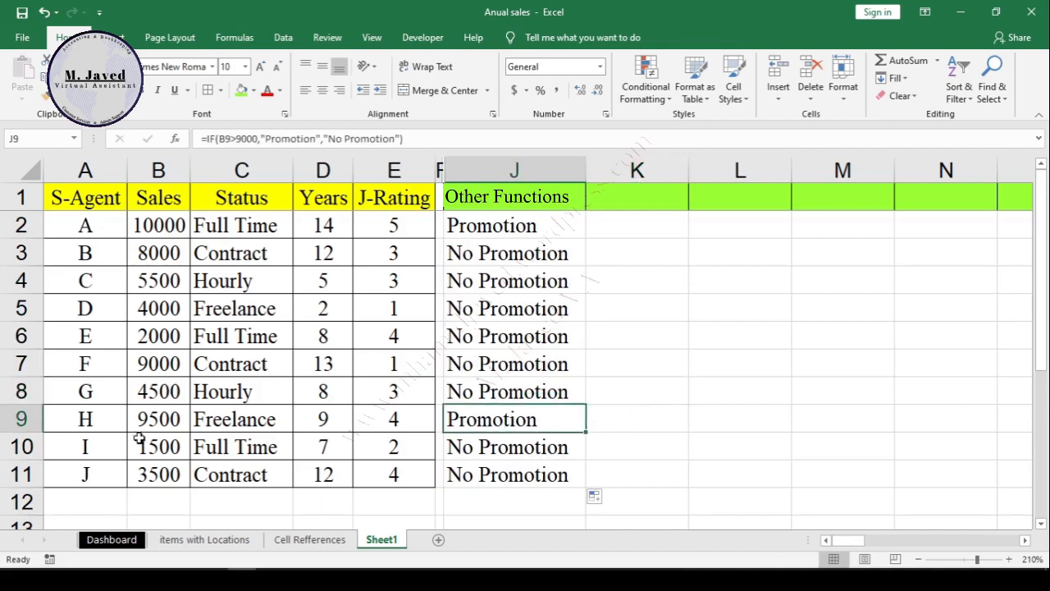
{"action": "left_click", "coordinate": [22, 419]}
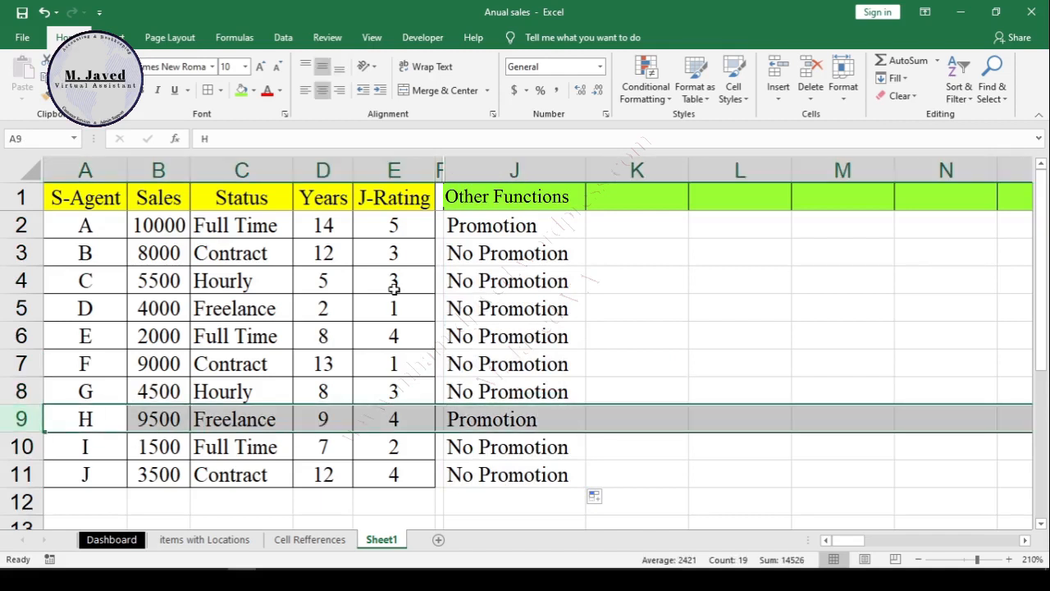
Step: Compare the results for agents A and H, and change the condition in the J2 formula to B2>5000
{"action": "left_click", "coordinate": [35, 229]}
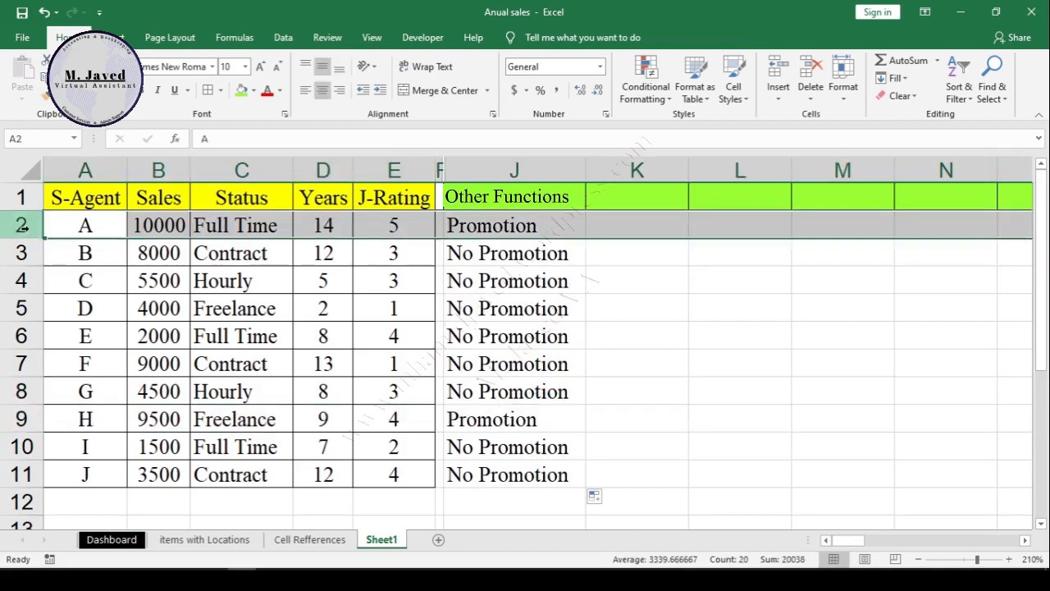
{"action": "left_click", "coordinate": [513, 414]}
{"action": "left_click", "coordinate": [546, 223]}
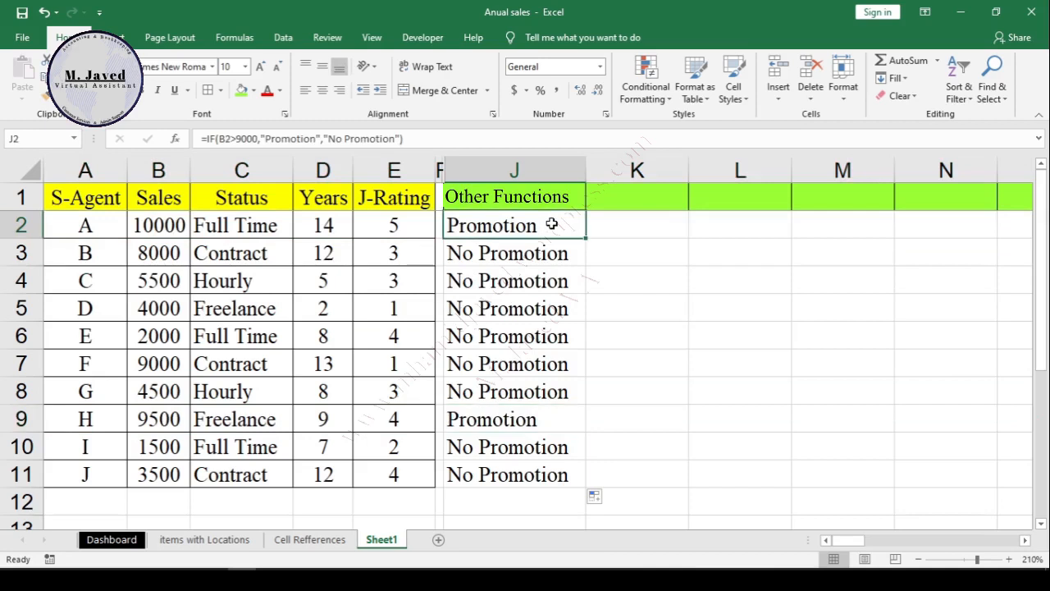
{"action": "double_click", "coordinate": [552, 223]}
{"action": "key", "text": "BackSpace"}
{"action": "key", "text": "BackSpace"}
{"action": "key", "text": "BackSpace"}
{"action": "key", "text": "BackSpace"}
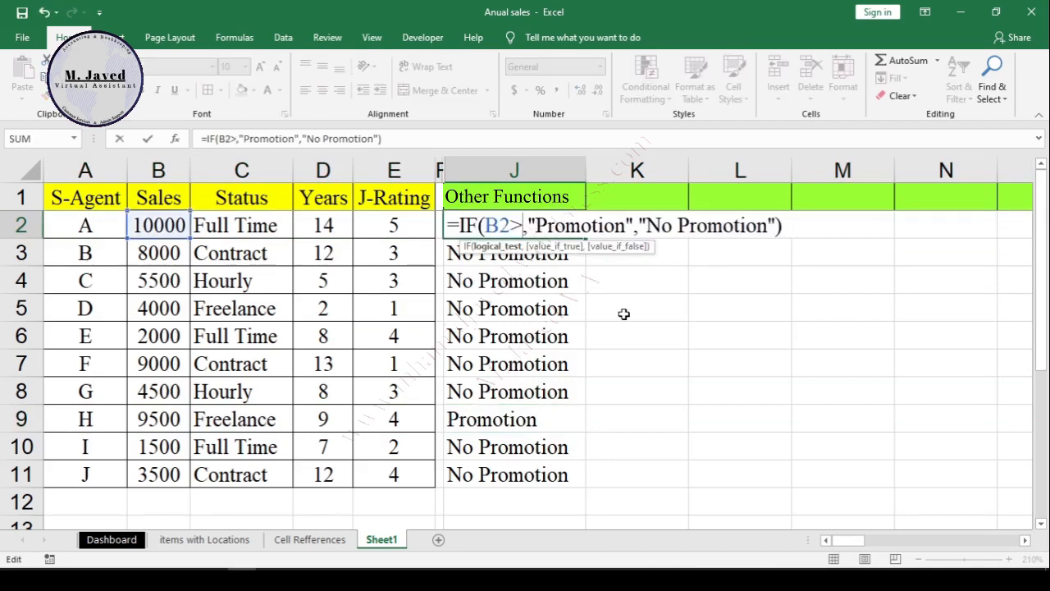
{"action": "type", "text": "5000"}
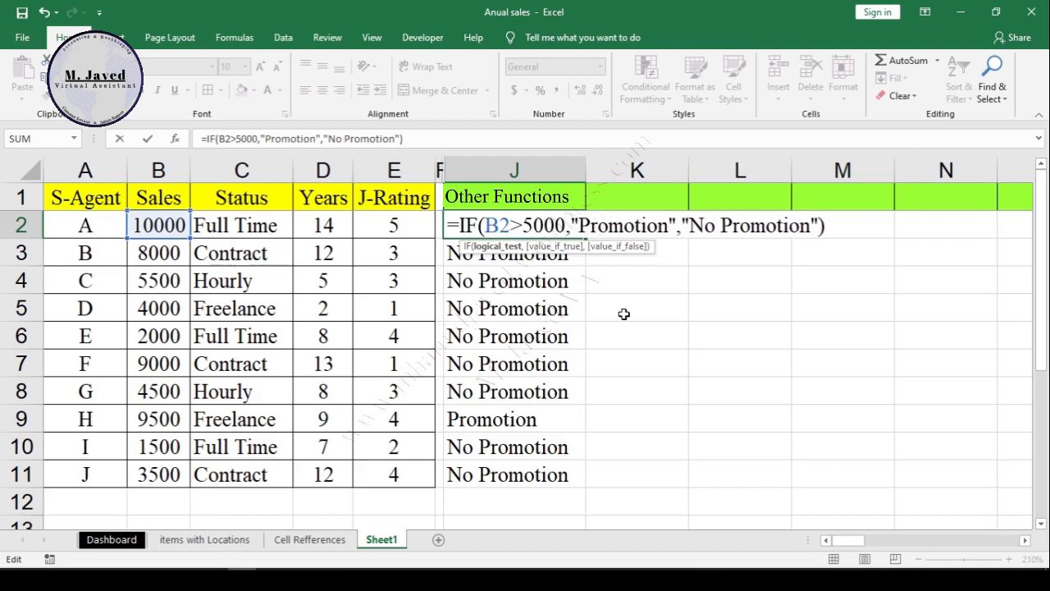
{"action": "key", "text": "Return"}
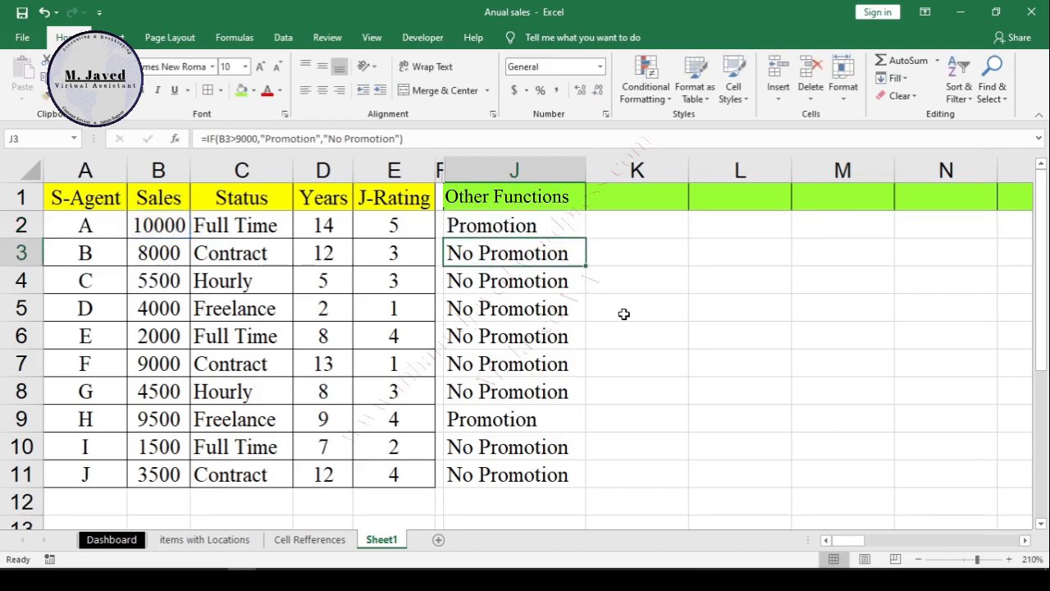
Step: Fill the revised J2 formula down to J11 and check the result in J8
{"action": "left_click", "coordinate": [568, 232]}
{"action": "double_click", "coordinate": [584, 238]}
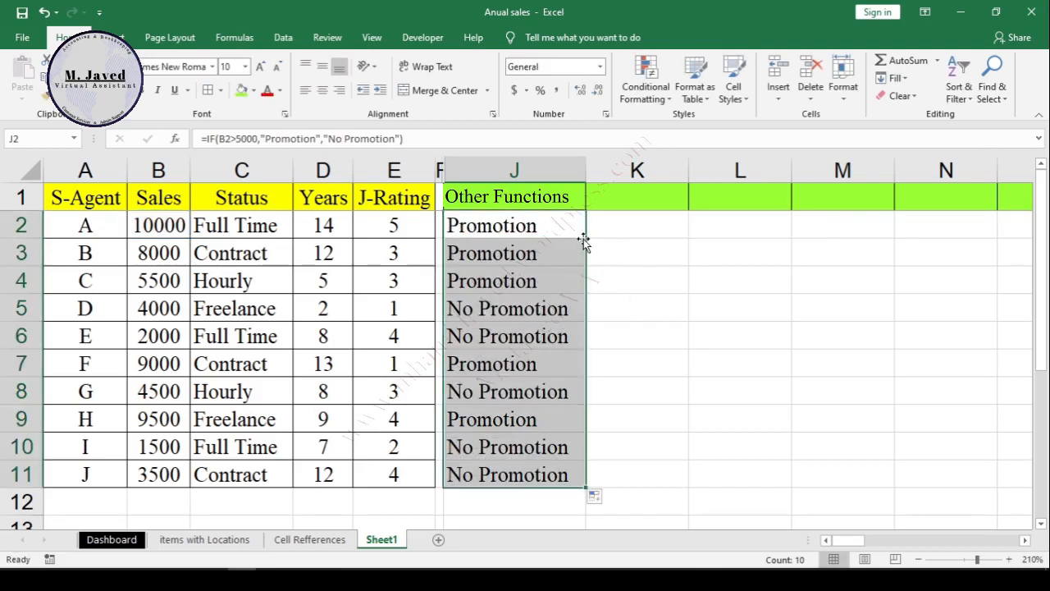
{"action": "left_click", "coordinate": [525, 404]}
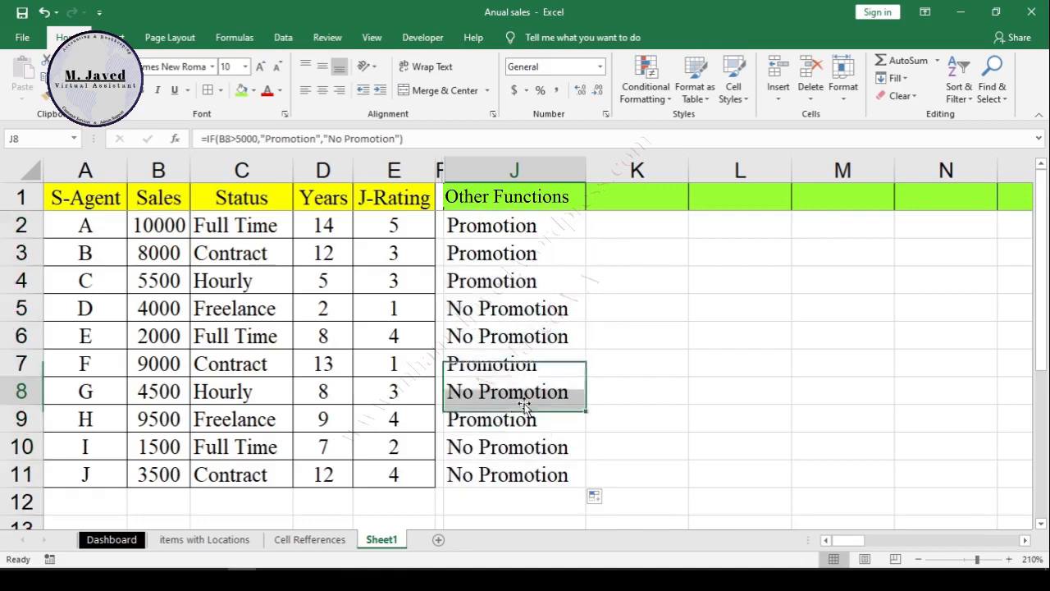
Step: Edit the J2 formula to insert the AND function in front of the B2>5000 condition
{"action": "left_click", "coordinate": [554, 228]}
{"action": "key", "text": "F2"}
{"action": "left_click", "coordinate": [554, 230]}
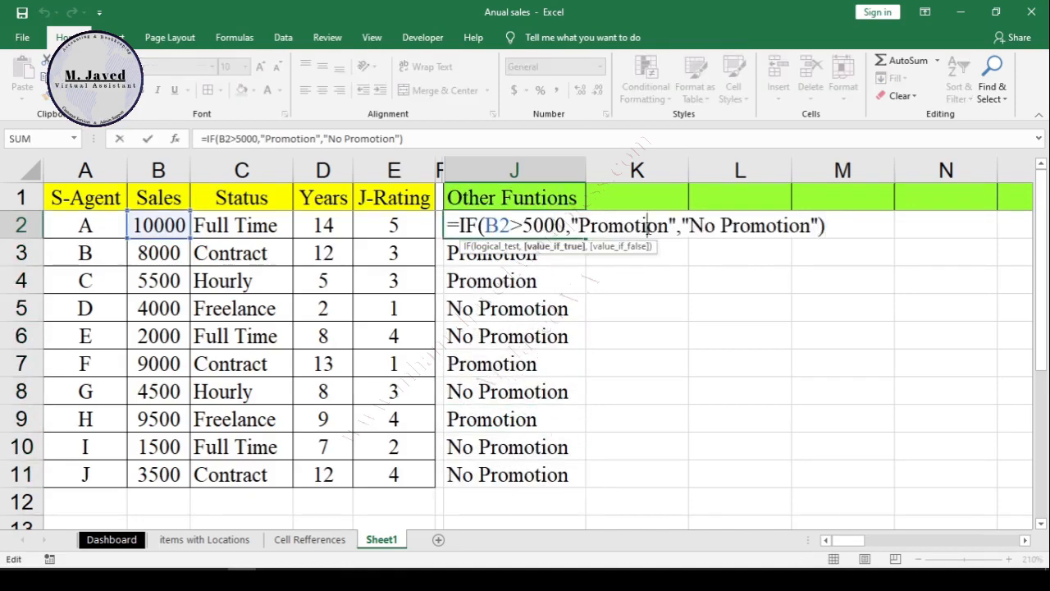
{"action": "type", "text": "and"}
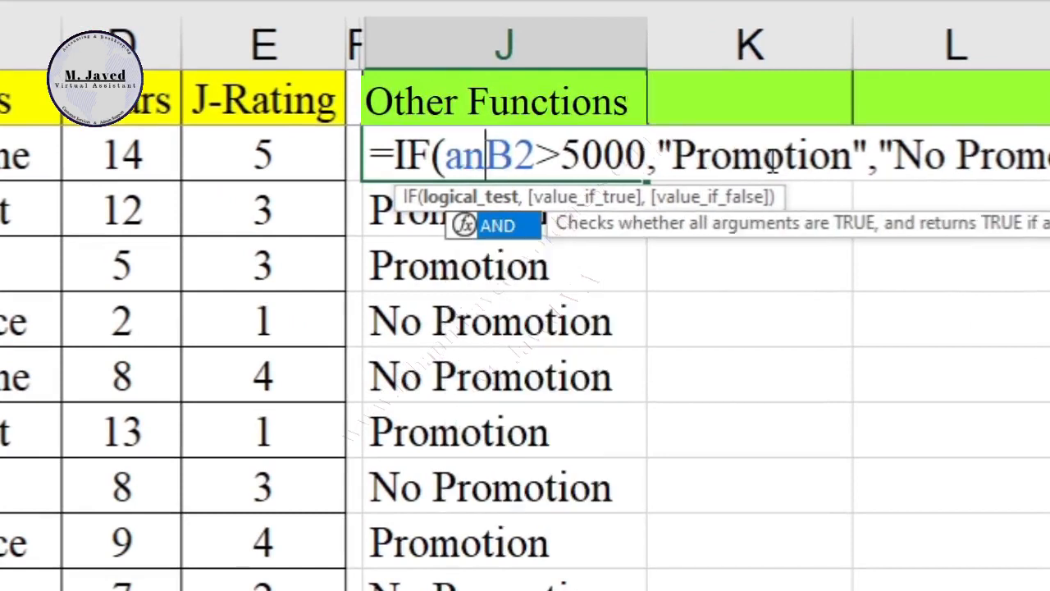
{"action": "double_click", "coordinate": [555, 225]}
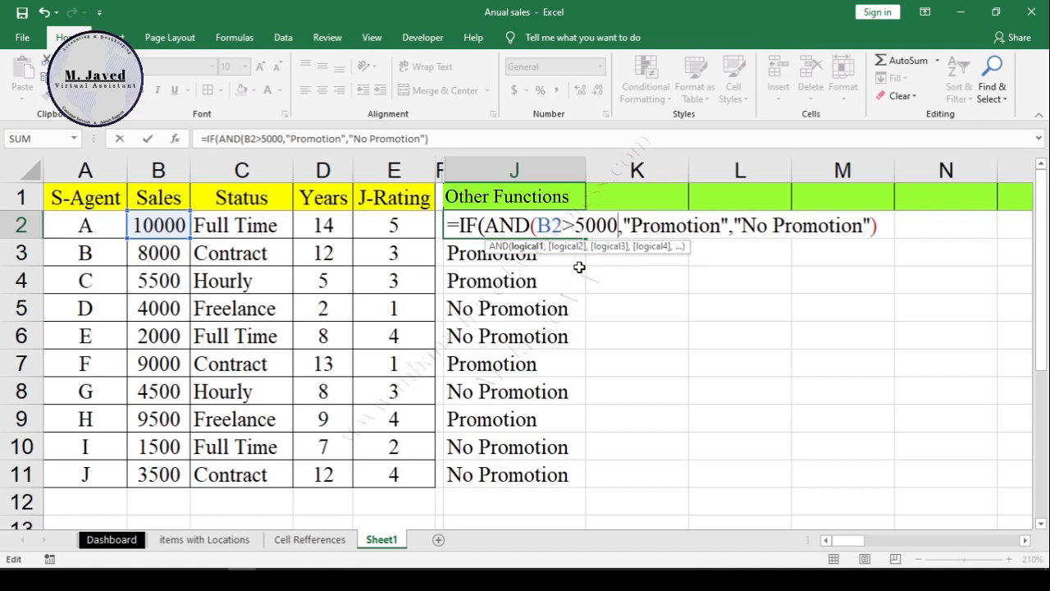
Step: Add C2="Full Time" as the second condition of the AND function in J2
{"action": "key", "text": "Right"}
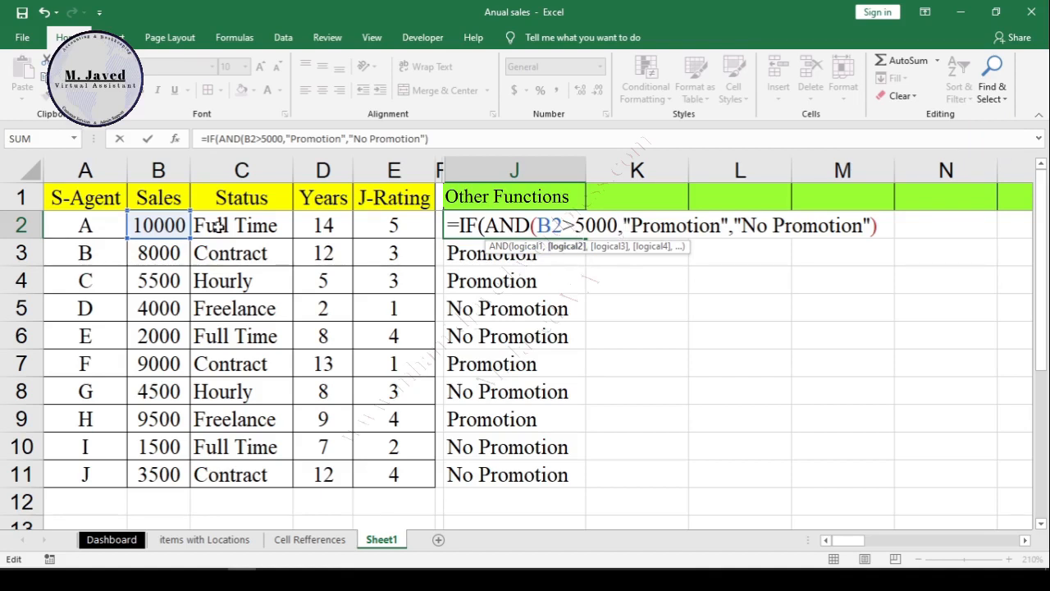
{"action": "left_click", "coordinate": [270, 227]}
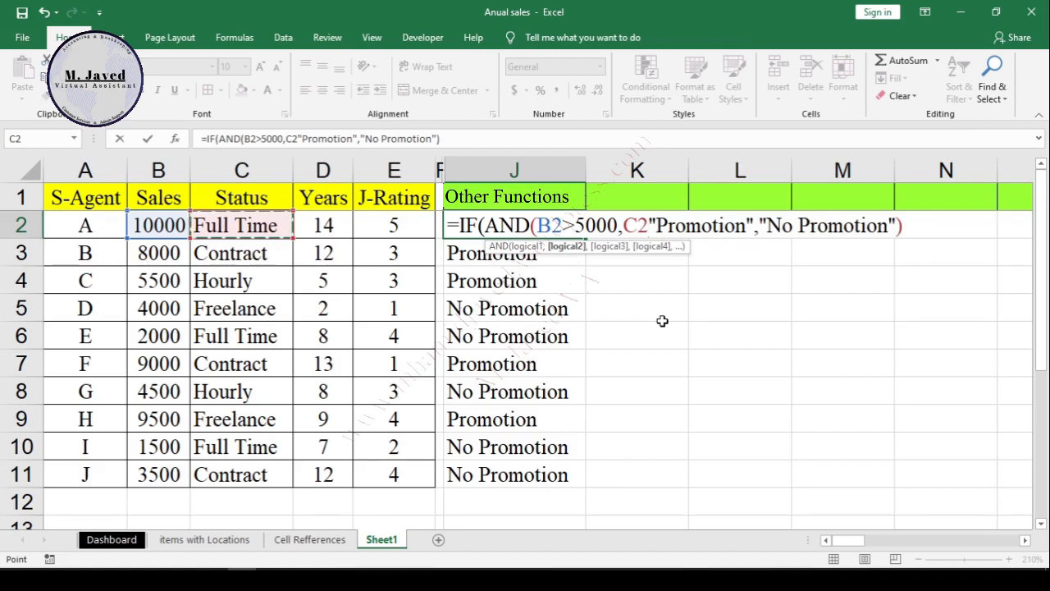
{"action": "type", "text": "=\"Full Time"}
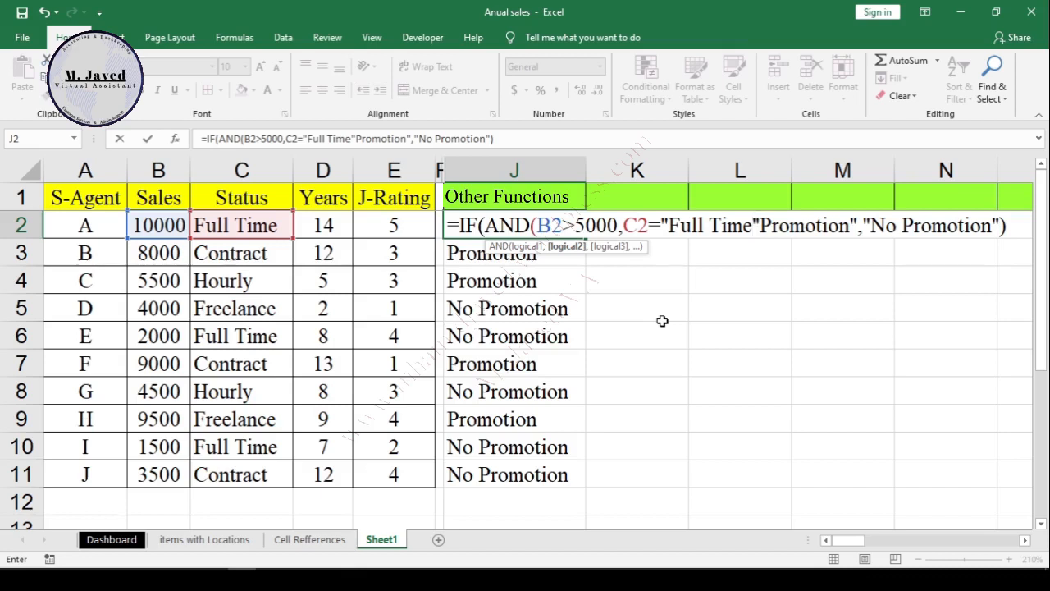
{"action": "type", "text": "\""}
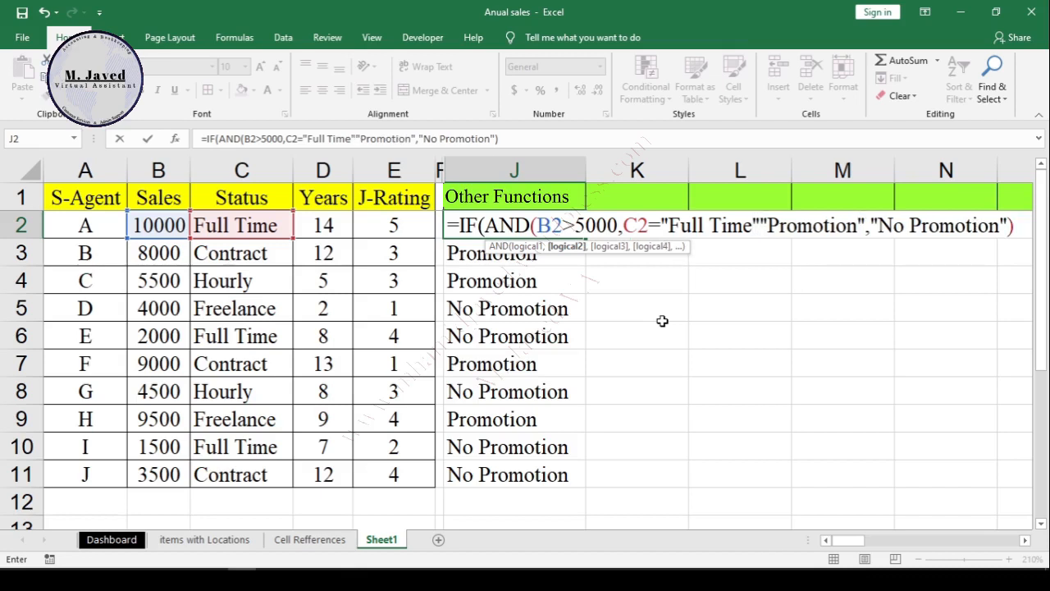
{"action": "type", "text": ","}
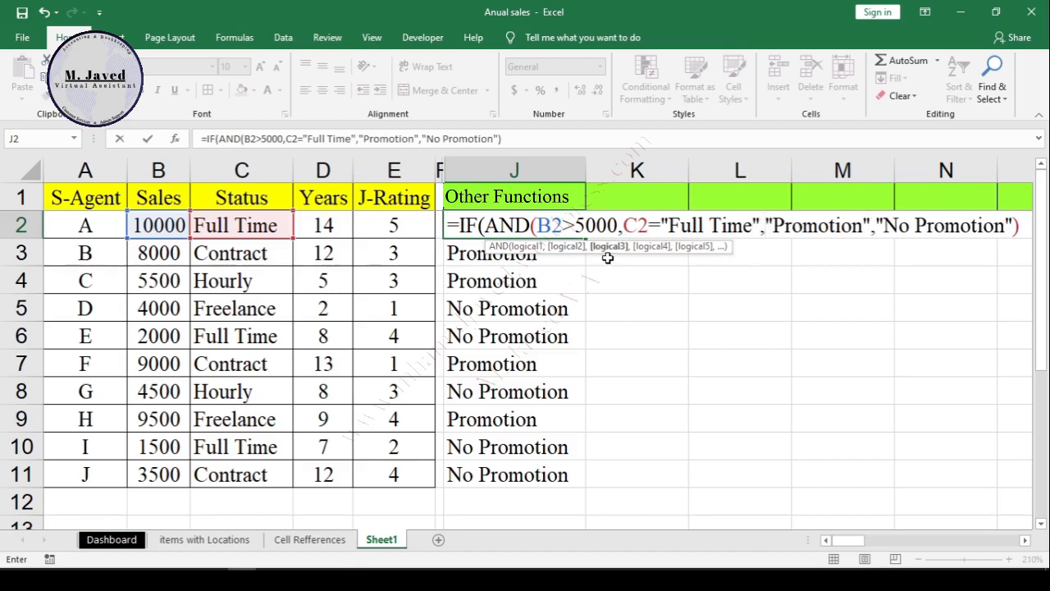
Step: Add D2>7 as the third condition of the AND function in J2
{"action": "left_click", "coordinate": [345, 227]}
{"action": "type", "text": ">"}
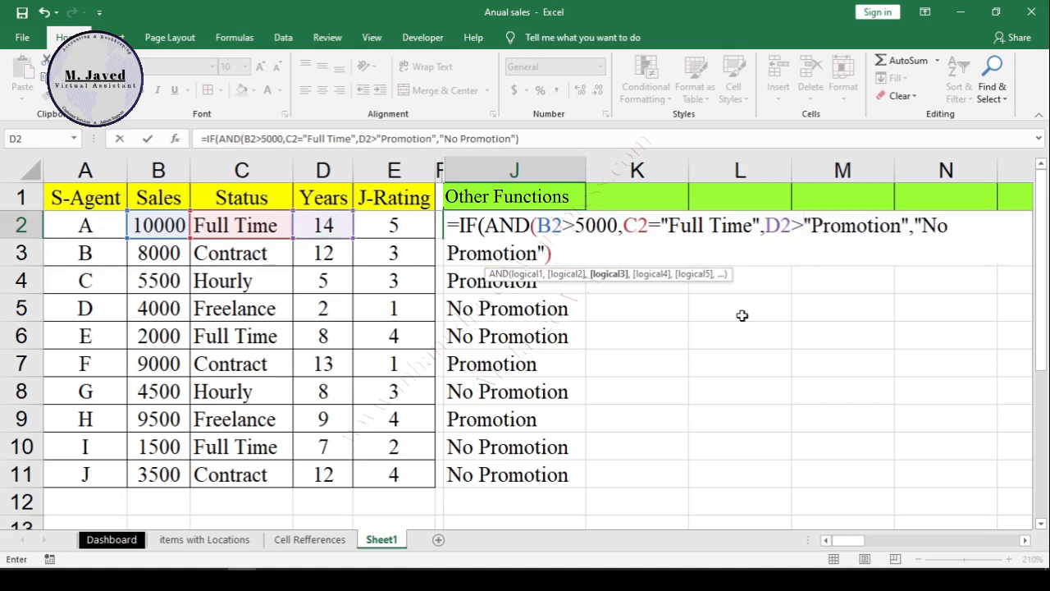
{"action": "type", "text": "7"}
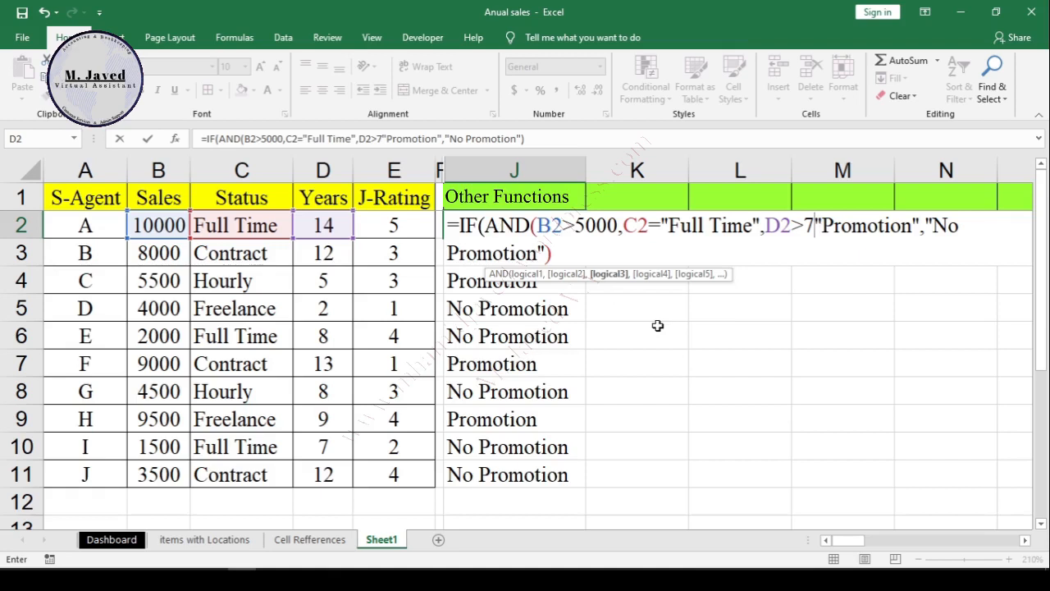
{"action": "type", "text": ","}
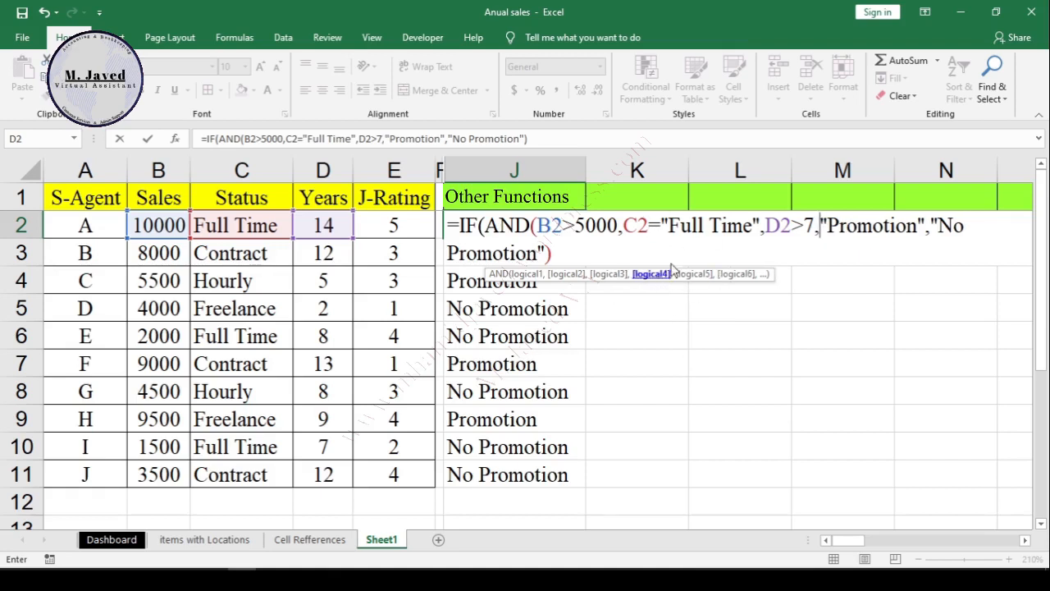
Step: Add E2>3 as the fourth AND condition in J2, close the AND function before the "Promotion" result, and enter the formula
{"action": "left_click", "coordinate": [396, 231]}
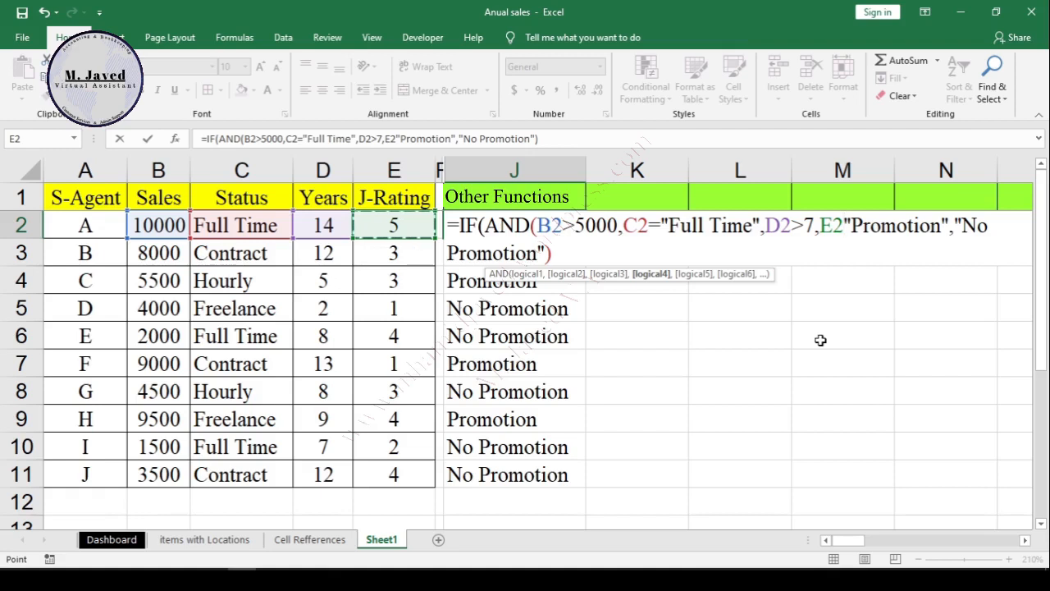
{"action": "type", "text": ">"}
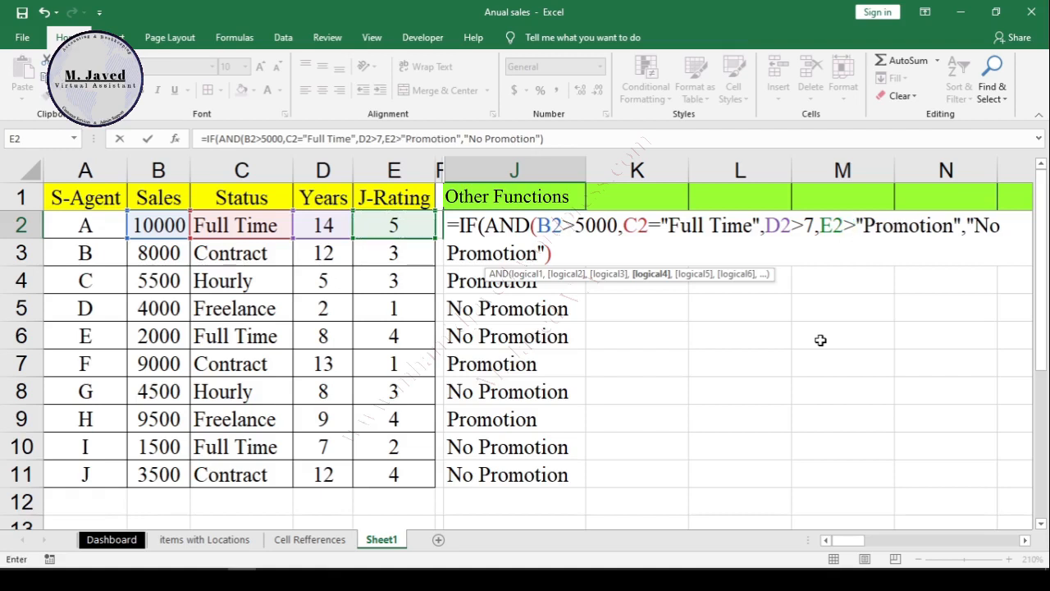
{"action": "type", "text": "3"}
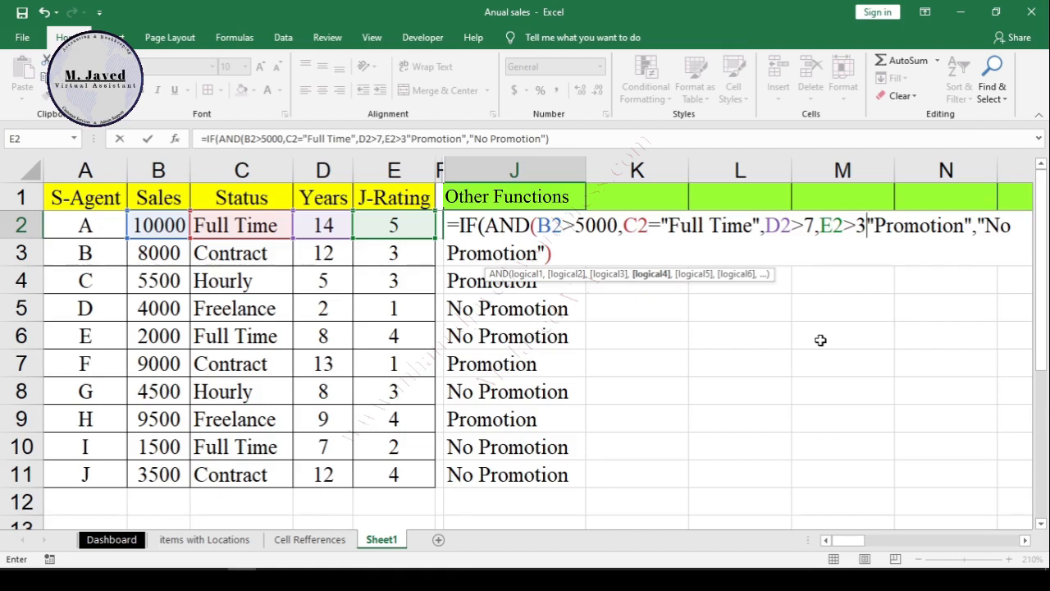
{"action": "type", "text": ")"}
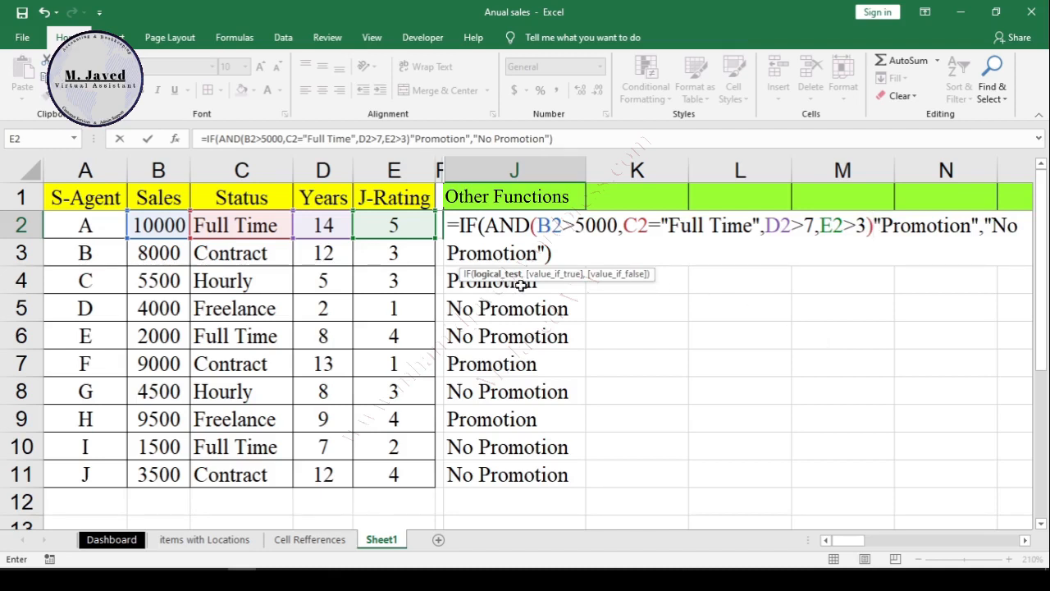
{"action": "type", "text": ","}
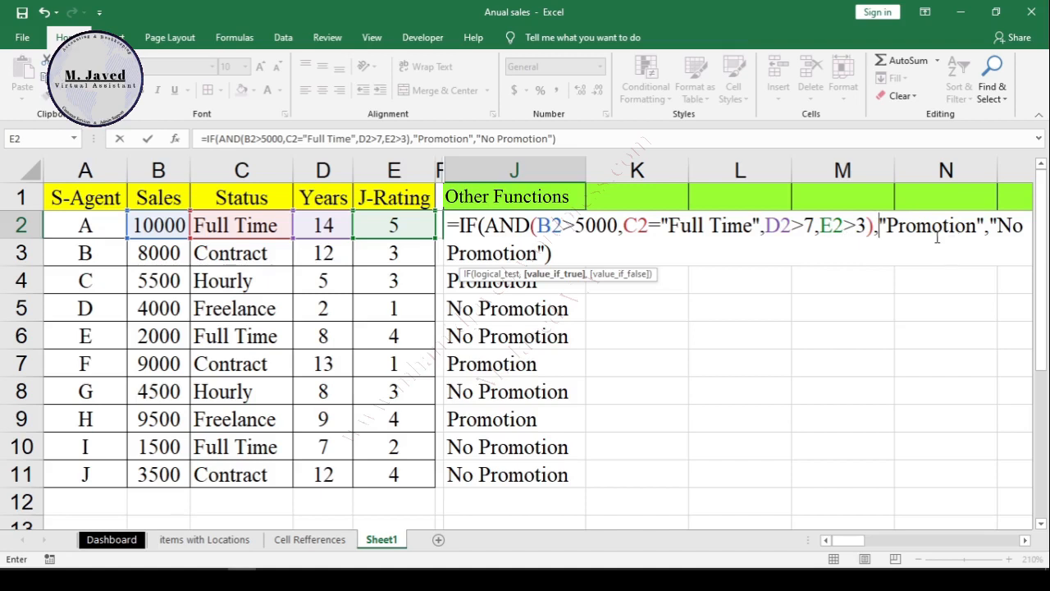
{"action": "left_click", "coordinate": [650, 225]}
{"action": "key", "text": "Return"}
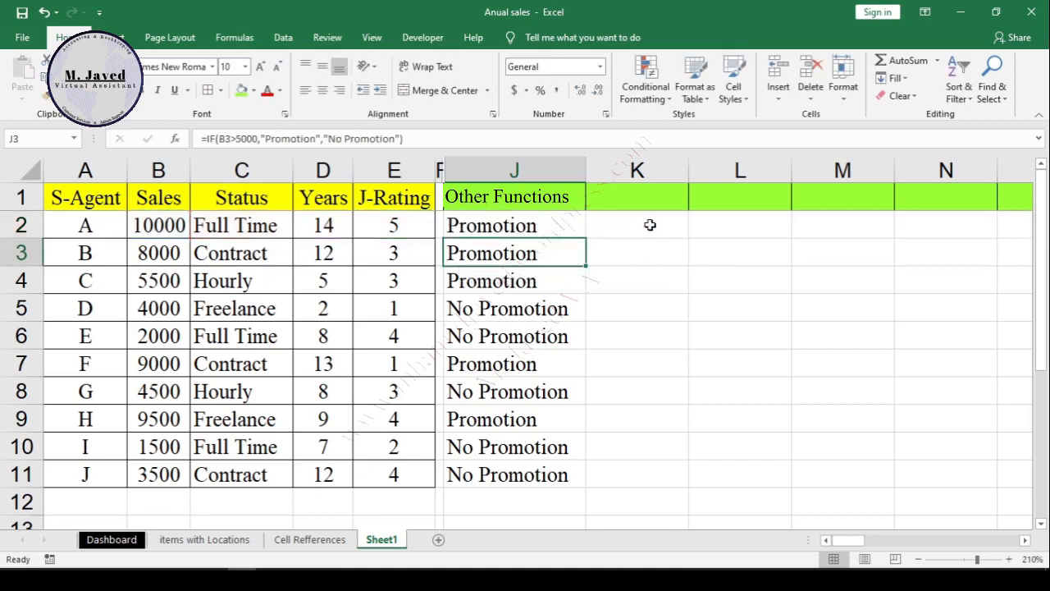
Step: Fill the combined IF and AND formula from J2 down to J11
{"action": "left_click", "coordinate": [537, 225]}
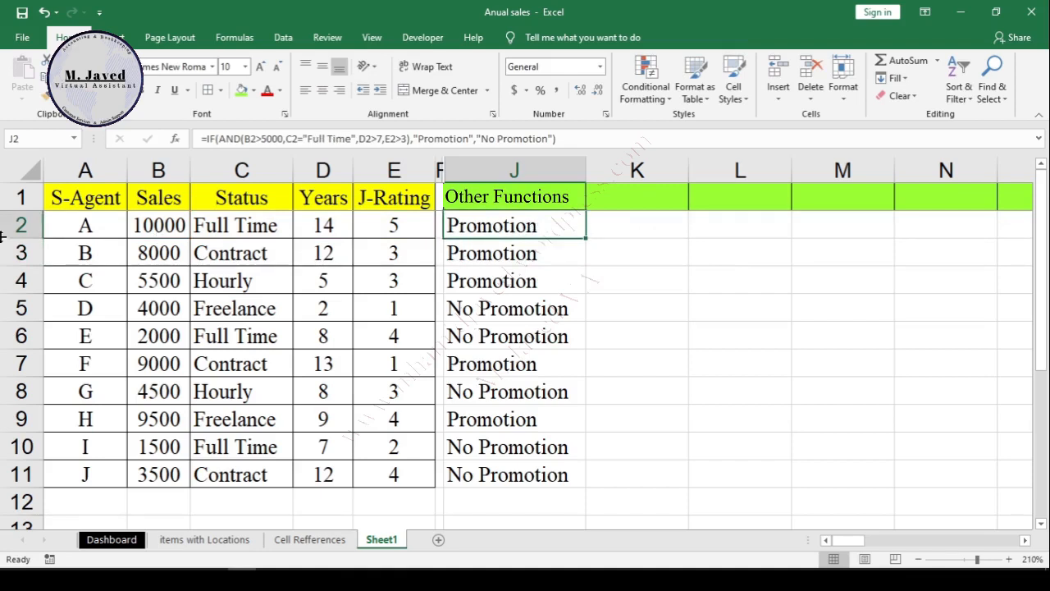
{"action": "double_click", "coordinate": [586, 238]}
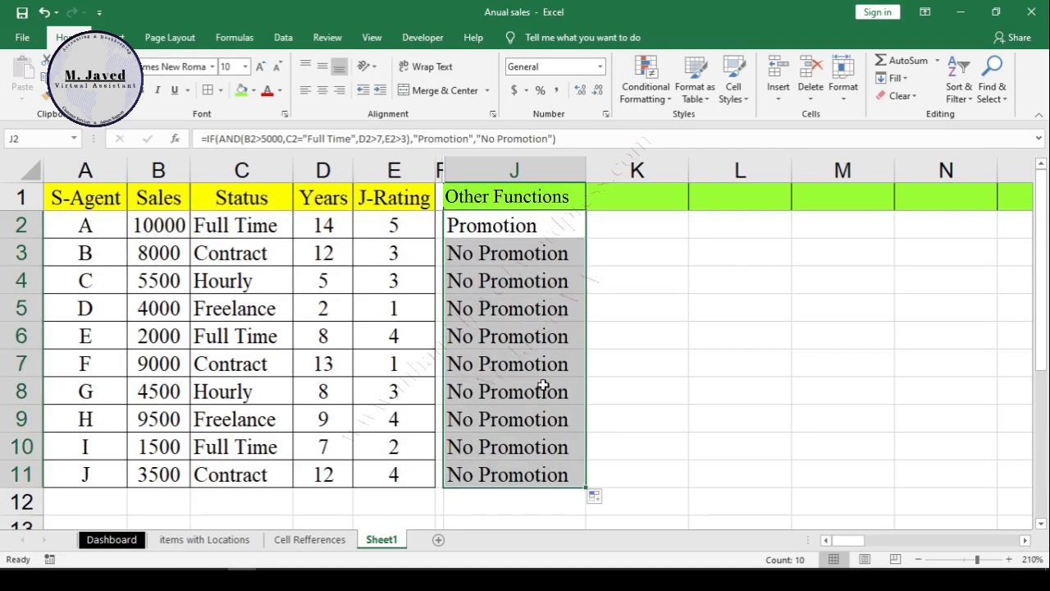
Step: Examine the promotion results and their formulas in cells J3 to J11
{"action": "left_click", "coordinate": [543, 387]}
{"action": "left_click", "coordinate": [531, 451]}
{"action": "left_click", "coordinate": [523, 364]}
{"action": "left_click", "coordinate": [524, 300]}
{"action": "left_click", "coordinate": [517, 271]}
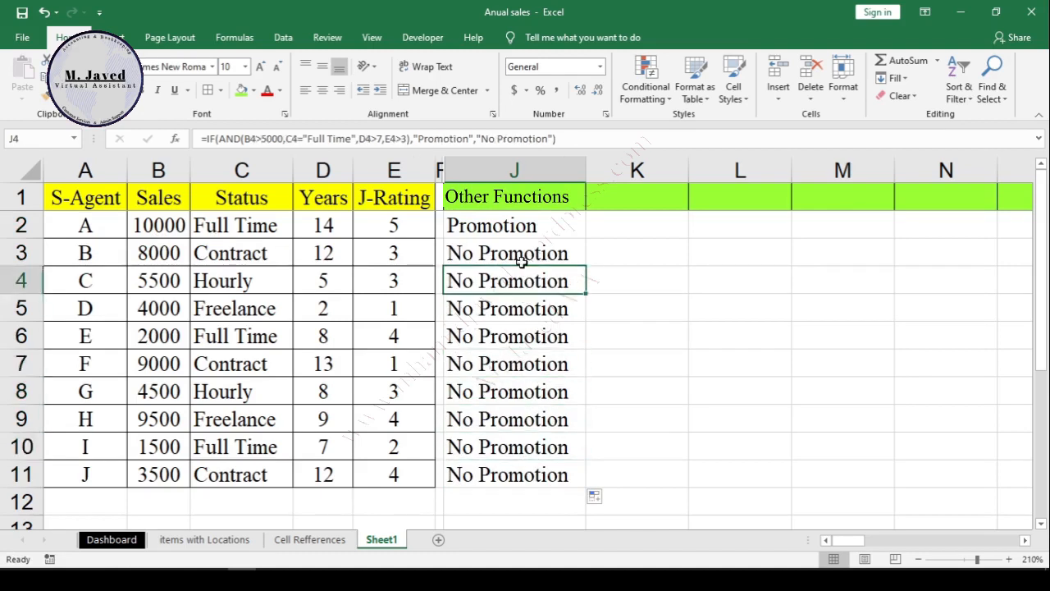
{"action": "left_click", "coordinate": [516, 248]}
{"action": "left_click", "coordinate": [509, 389]}
{"action": "left_click", "coordinate": [514, 415]}
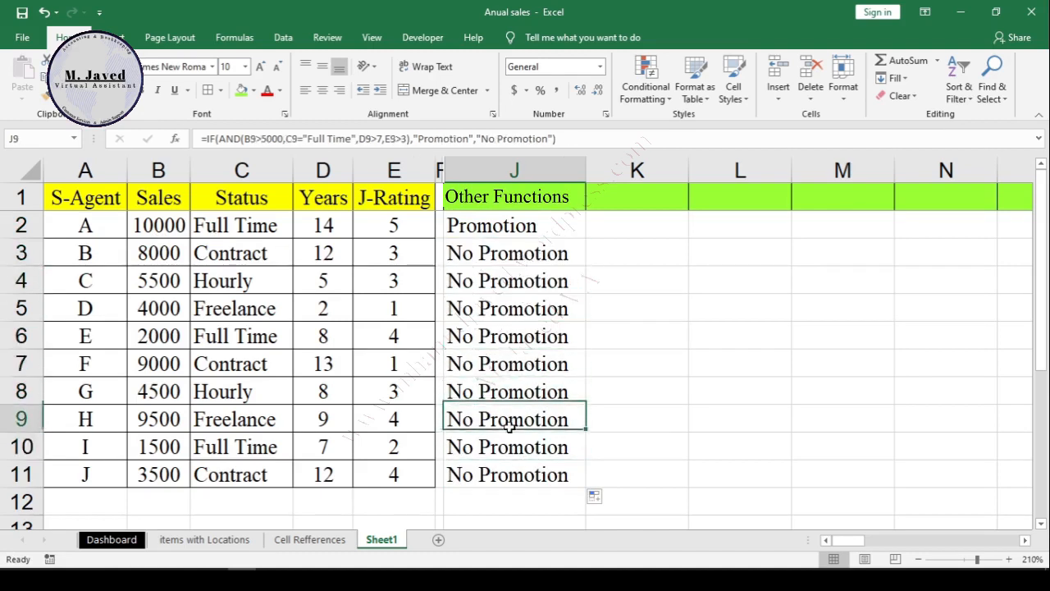
{"action": "left_click", "coordinate": [508, 472]}
{"action": "left_click", "coordinate": [513, 353]}
{"action": "key", "text": "Down"}
{"action": "key", "text": "Down"}
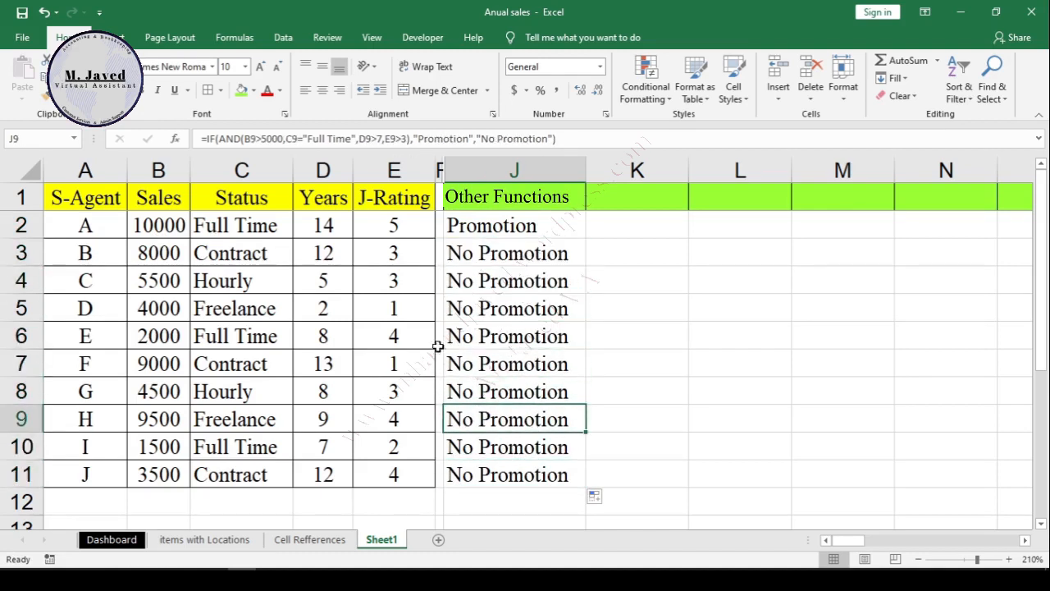
Step: Set agent H's years in D9 to 10 and status in C9 to Full Time, and check the result in J9
{"action": "left_click", "coordinate": [322, 419]}
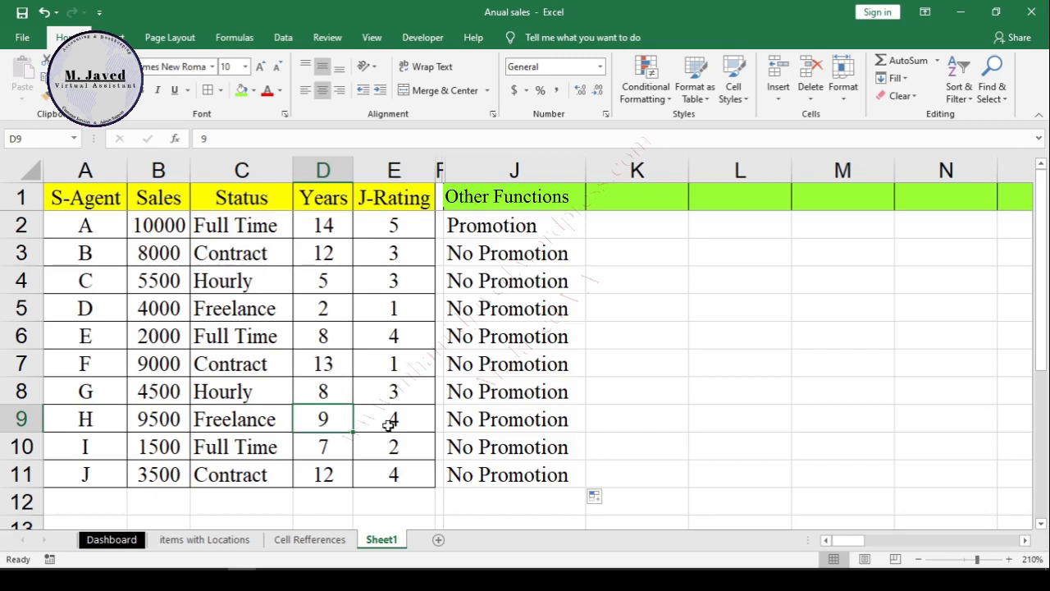
{"action": "type", "text": "10"}
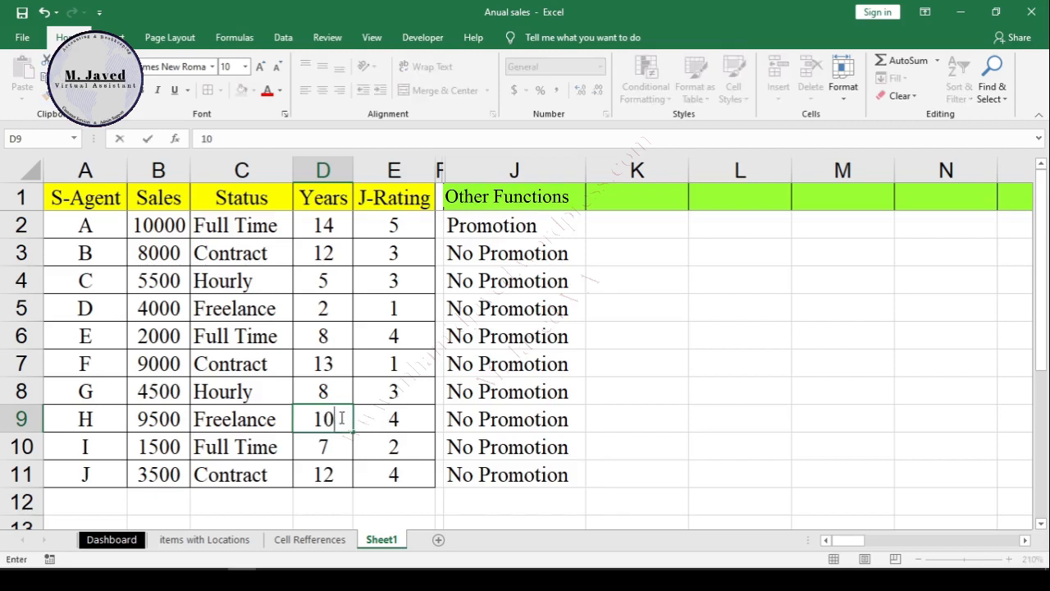
{"action": "key", "text": "Left"}
{"action": "type", "text": "f"}
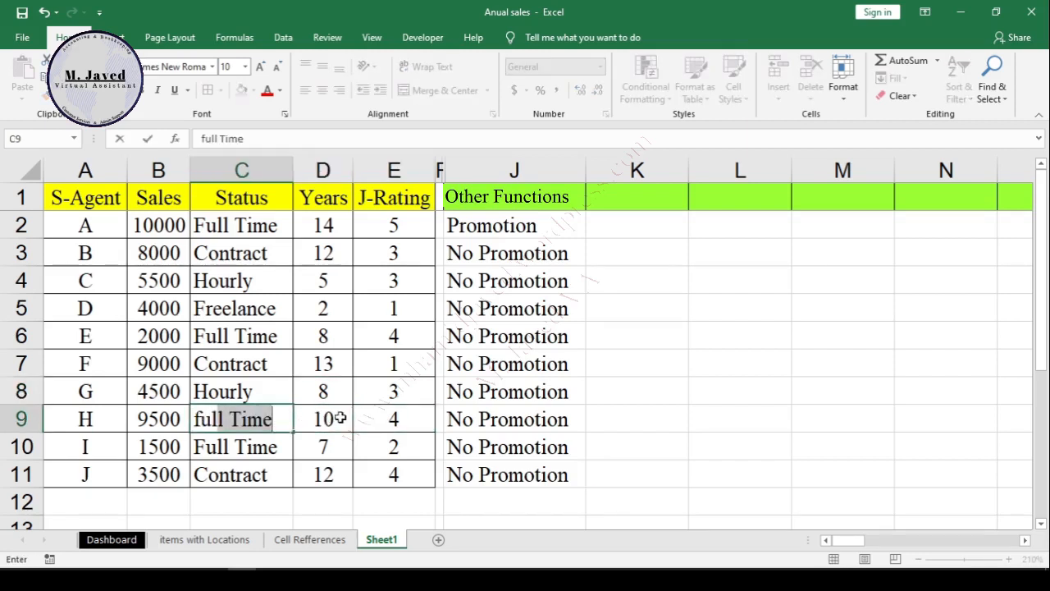
{"action": "key", "text": "Return"}
{"action": "key", "text": "Up"}
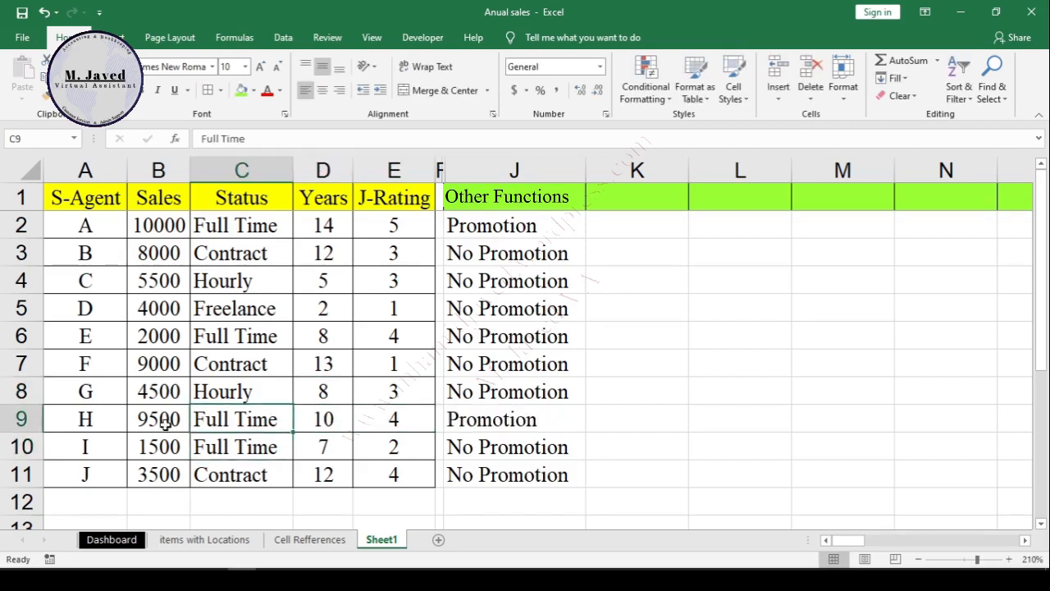
{"action": "left_click", "coordinate": [23, 420]}
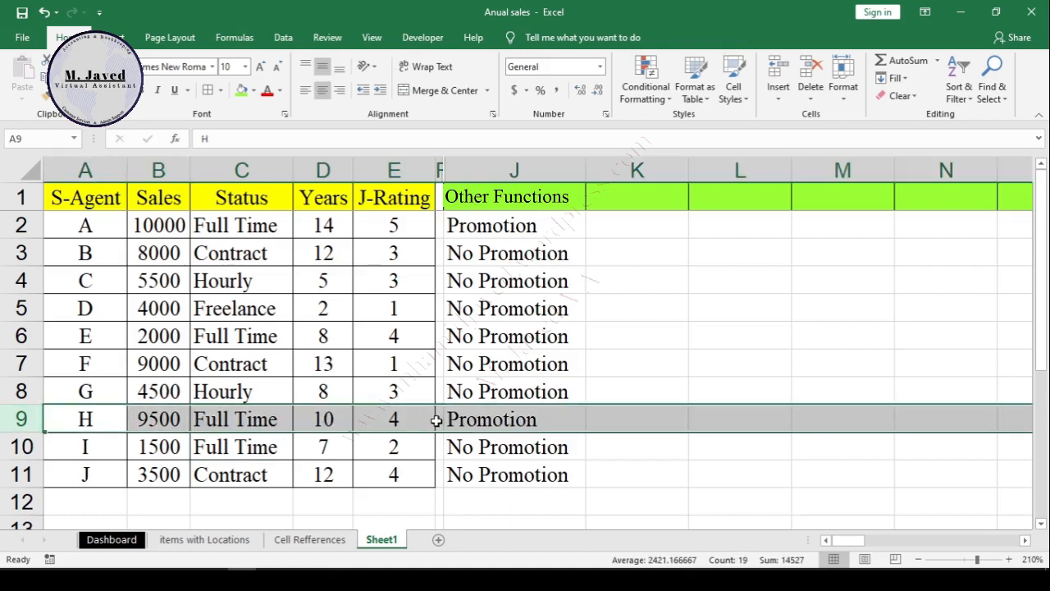
{"action": "left_click", "coordinate": [497, 420]}
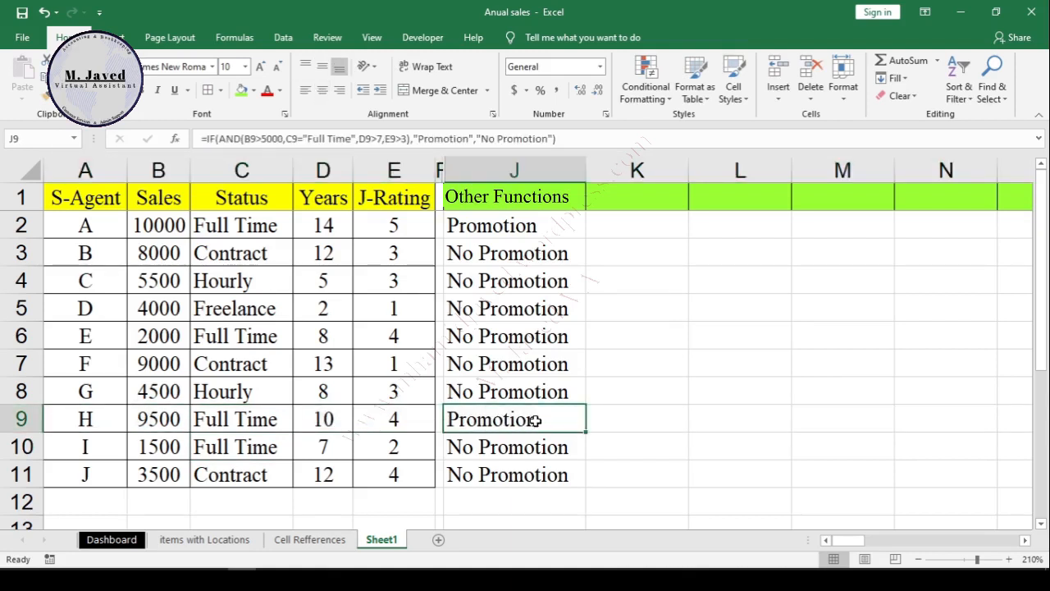
Step: Examine the IF and AND promotion results and their formulas in column J between J4 and J9
{"action": "left_click", "coordinate": [563, 391]}
{"action": "left_click", "coordinate": [563, 281]}
{"action": "left_click", "coordinate": [546, 361]}
{"action": "left_click", "coordinate": [542, 394]}
{"action": "left_click", "coordinate": [539, 422]}
Step: Replace the AND function with OR in J2's IF formula, keeping the same four conditions, and enter it
{"action": "left_click", "coordinate": [567, 226]}
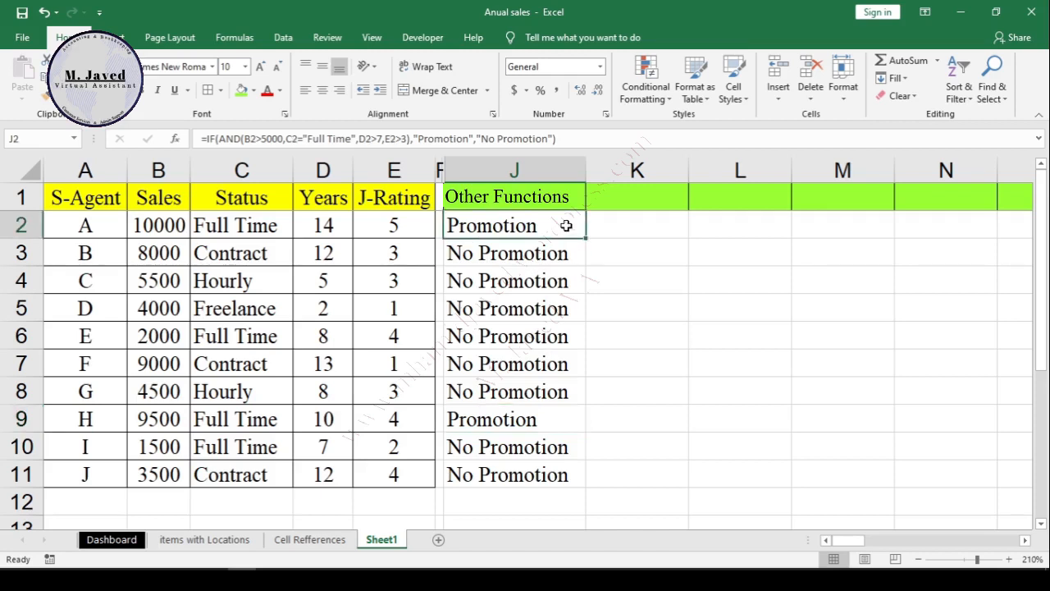
{"action": "double_click", "coordinate": [567, 227]}
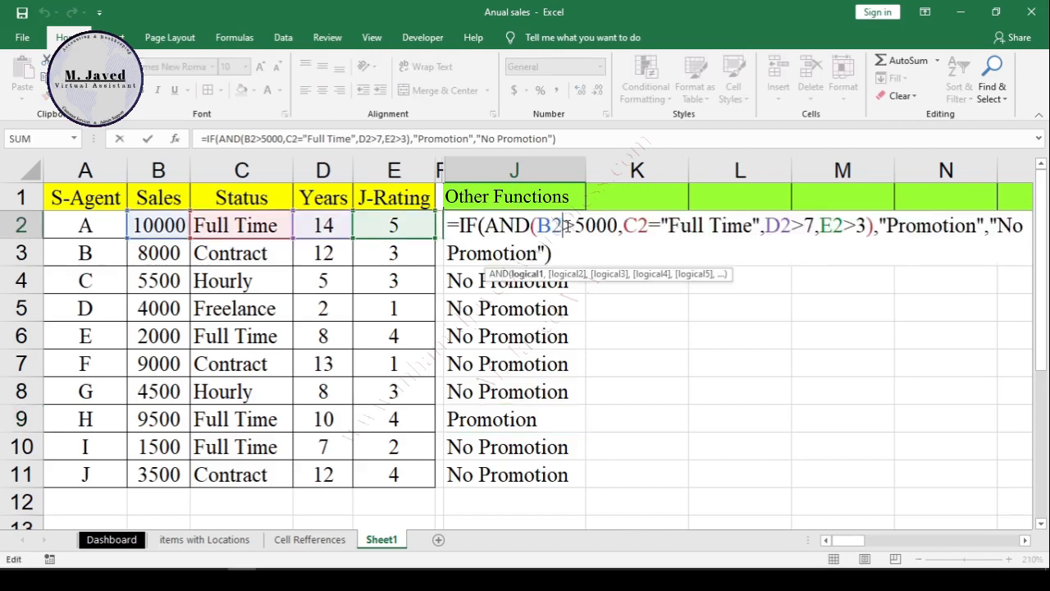
{"action": "left_click", "coordinate": [531, 226]}
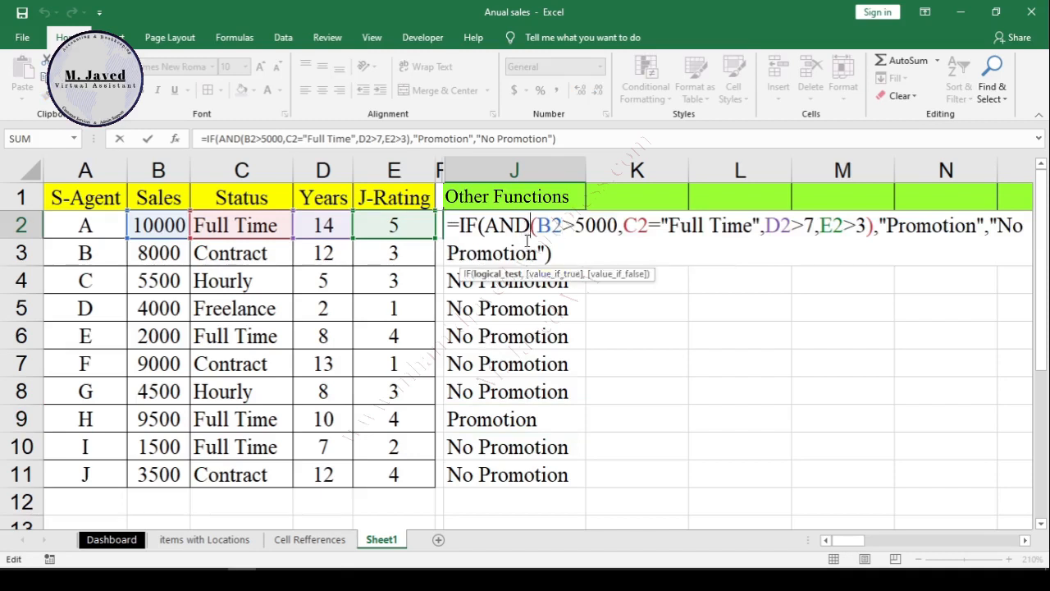
{"action": "key", "text": "BackSpace"}
{"action": "key", "text": "BackSpace"}
{"action": "key", "text": "BackSpace"}
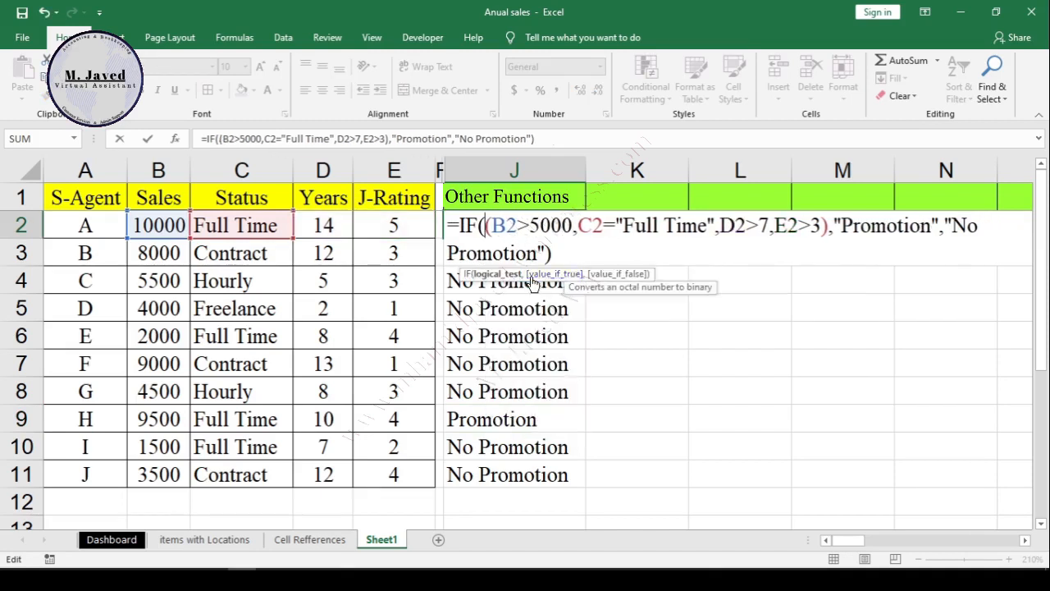
{"action": "type", "text": "or"}
{"action": "left_click", "coordinate": [839, 227]}
{"action": "key", "text": "Return"}
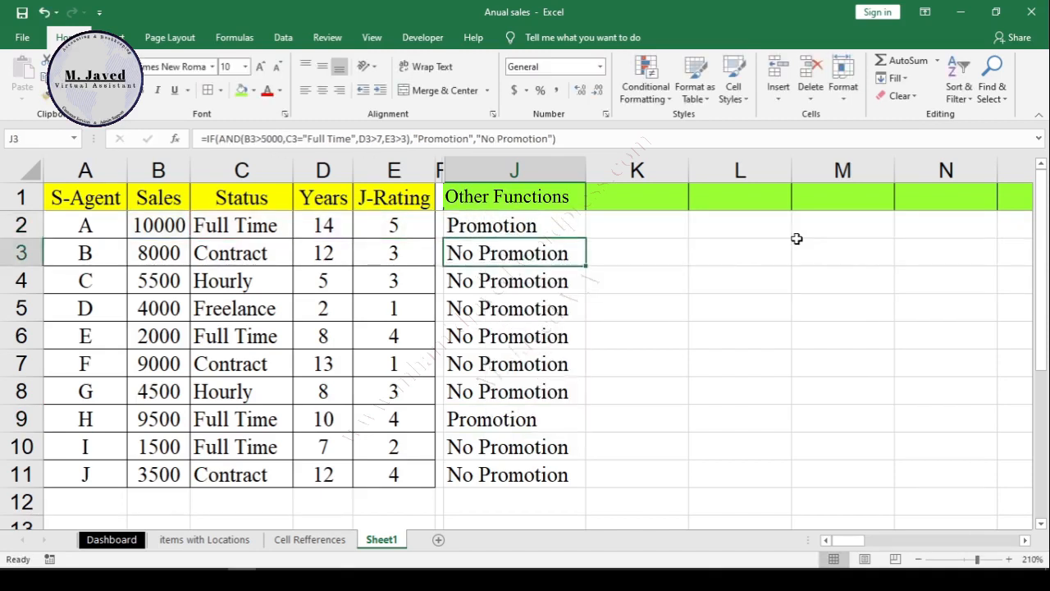
Step: Fill the combined IF and OR formula from J2 down to J11
{"action": "left_click", "coordinate": [525, 228]}
{"action": "double_click", "coordinate": [587, 239]}
{"action": "left_click", "coordinate": [562, 439]}
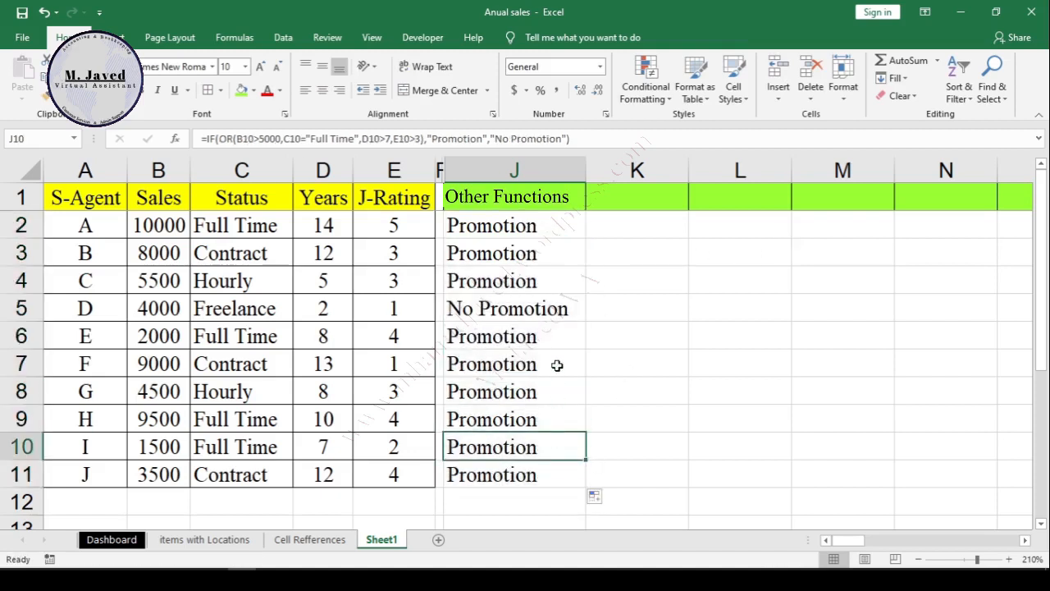
Step: Examine the OR-based promotion results and their formulas in cells J5 to J11
{"action": "left_click", "coordinate": [552, 314]}
{"action": "left_click", "coordinate": [551, 359]}
{"action": "left_click", "coordinate": [550, 390]}
{"action": "left_click", "coordinate": [546, 447]}
{"action": "left_click", "coordinate": [546, 474]}
{"action": "left_click", "coordinate": [550, 419]}
{"action": "left_click", "coordinate": [556, 390]}
{"action": "left_click", "coordinate": [560, 359]}
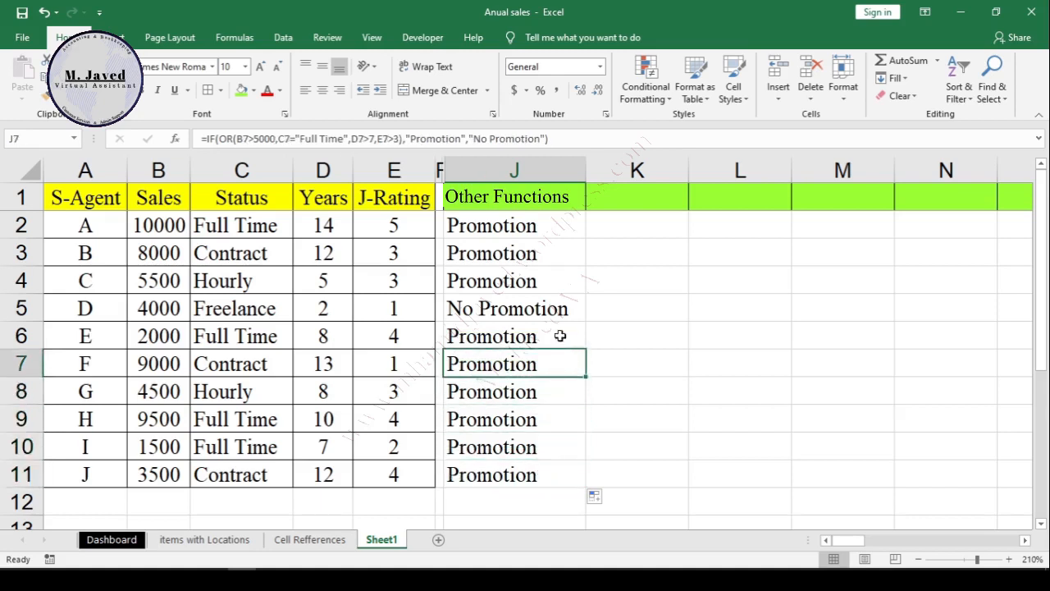
{"action": "left_click", "coordinate": [560, 336]}
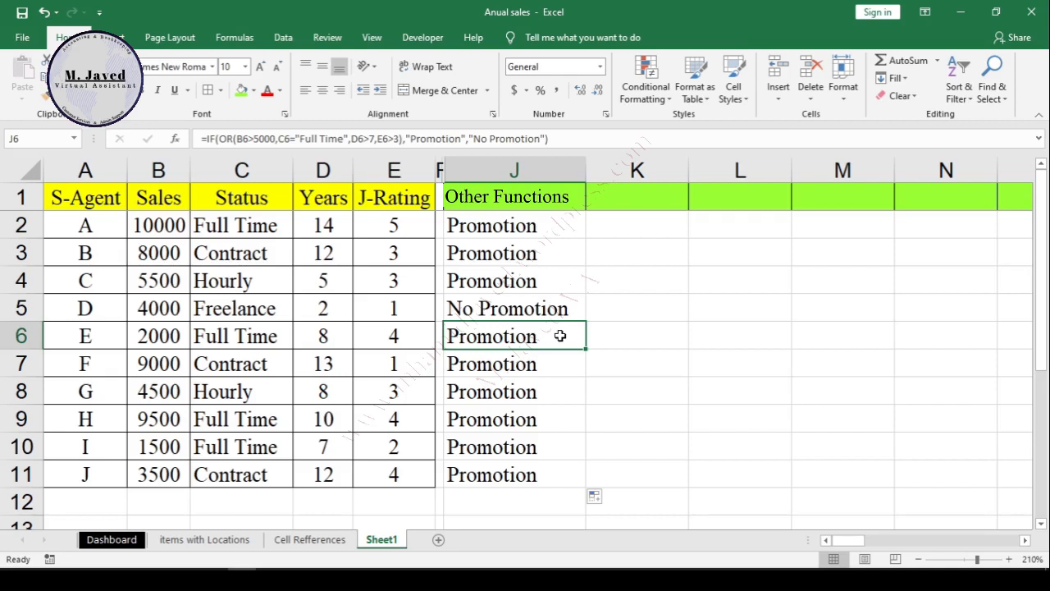
{"action": "left_click", "coordinate": [549, 362]}
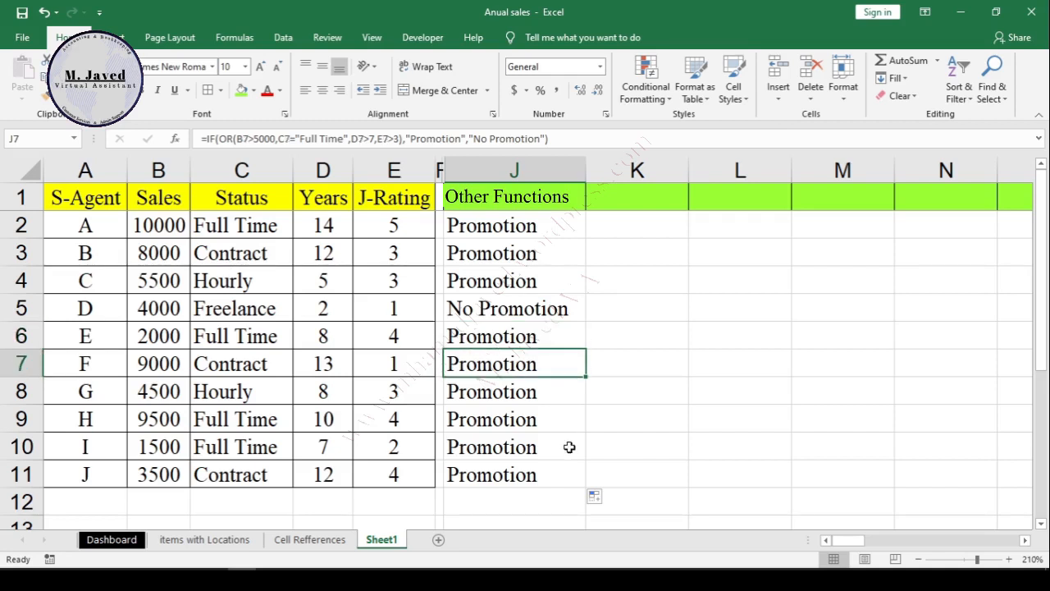
{"action": "left_click", "coordinate": [568, 447]}
{"action": "left_click", "coordinate": [563, 309]}
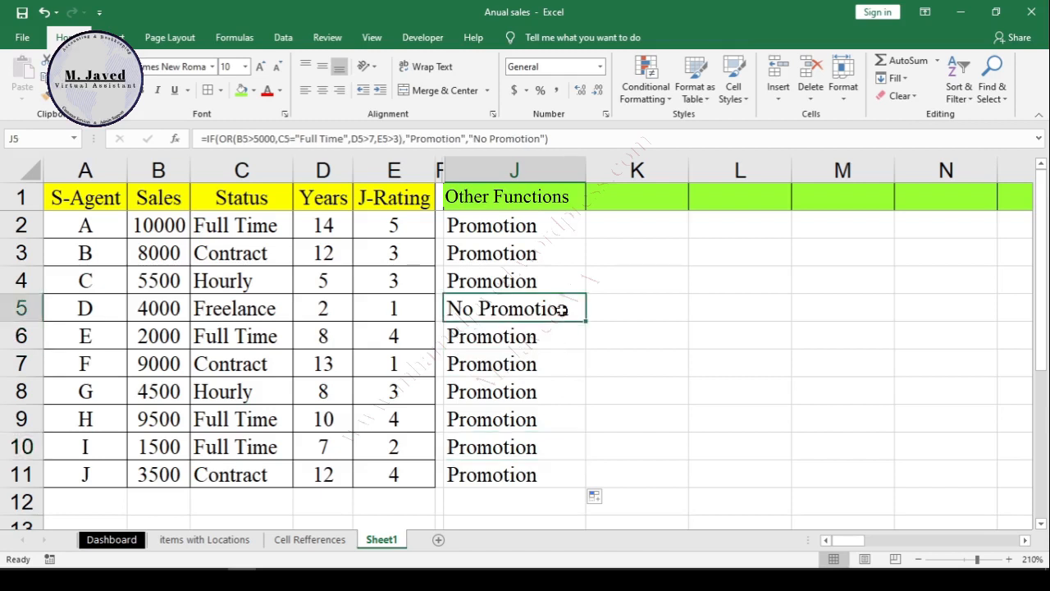
Step: Review the sales, status, years and rating conditions inside J5's IF and OR formula for agent D
{"action": "double_click", "coordinate": [541, 309]}
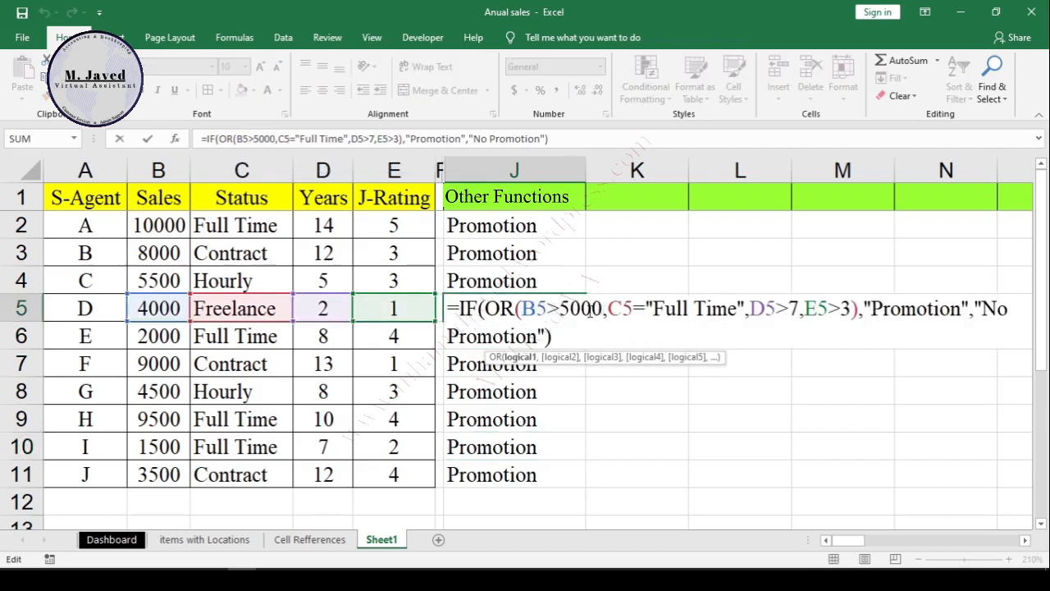
{"action": "double_click", "coordinate": [562, 309]}
{"action": "left_click_drag", "start_coordinate": [741, 309], "coordinate": [654, 308]}
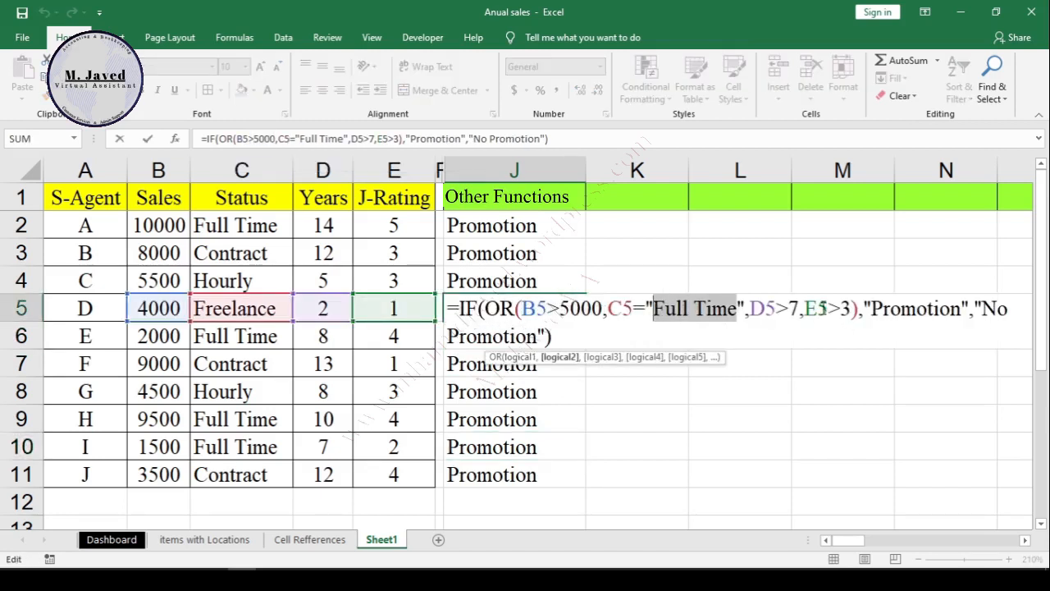
{"action": "left_click", "coordinate": [800, 309]}
{"action": "left_click_drag", "start_coordinate": [800, 308], "coordinate": [851, 309]}
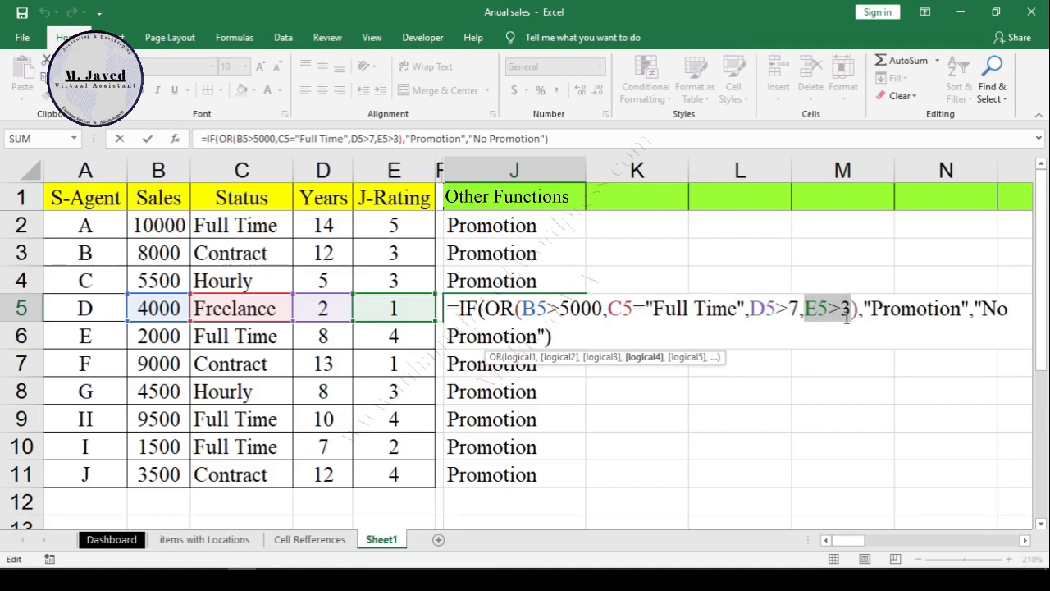
{"action": "key", "text": "Return"}
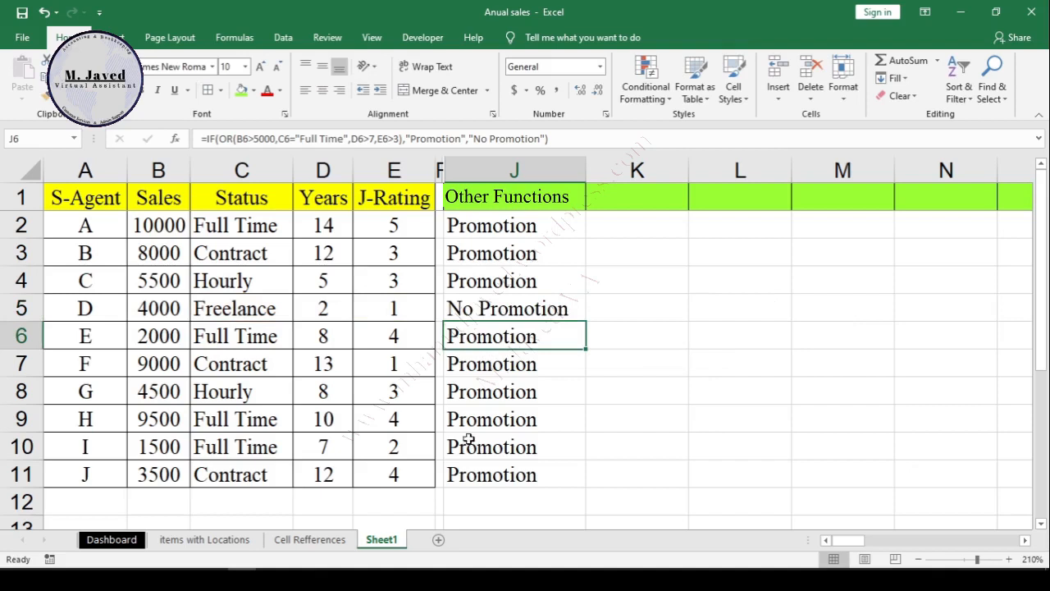
Step: Set agent I's status in C10 to Hourly and check the row's other values and the result in J10
{"action": "left_click", "coordinate": [150, 447]}
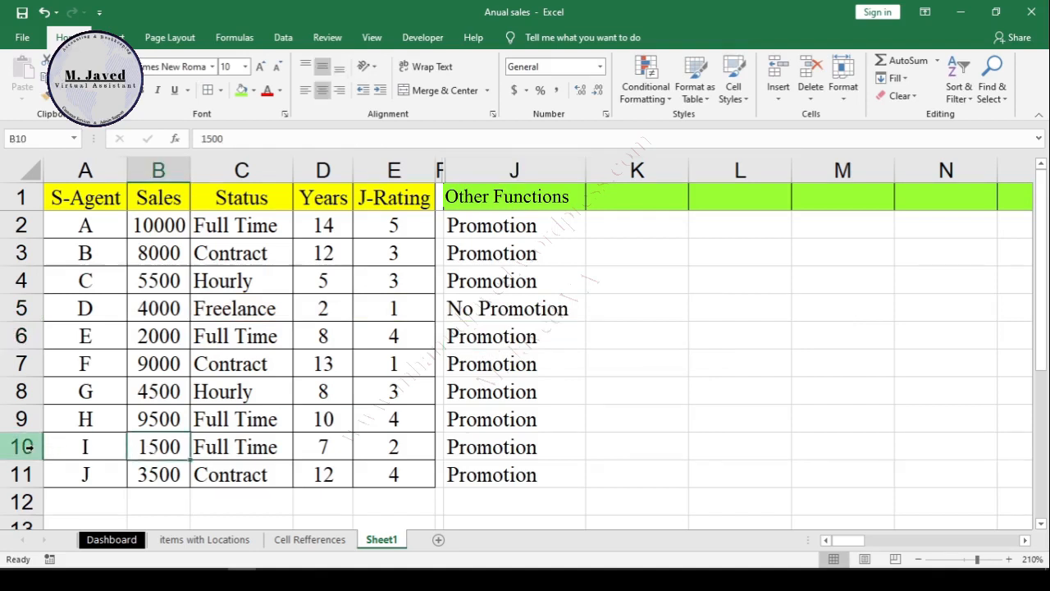
{"action": "left_click", "coordinate": [22, 447]}
{"action": "left_click", "coordinate": [284, 447]}
{"action": "type", "text": "Hourly"}
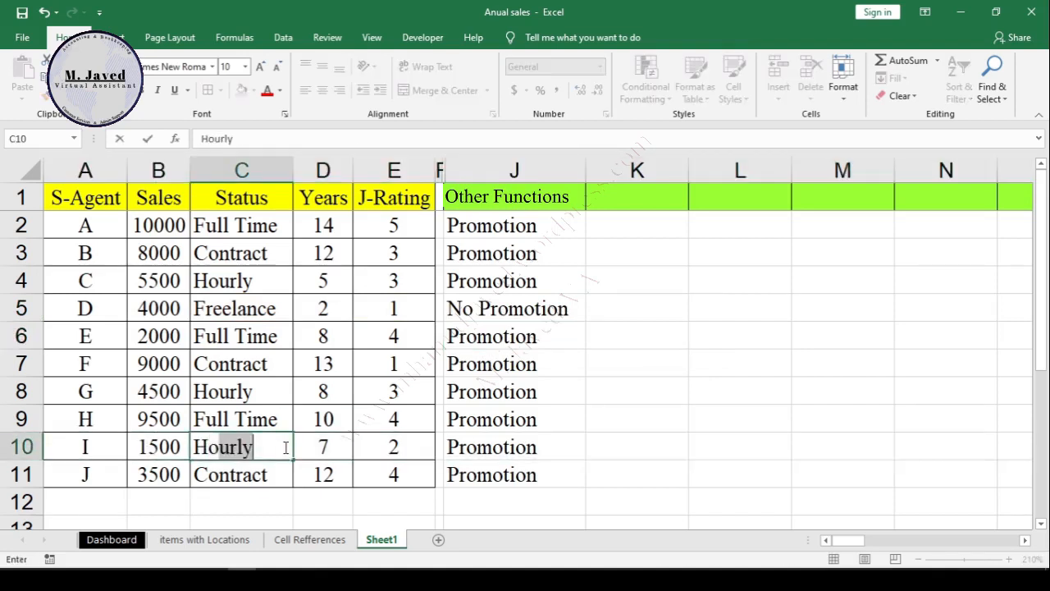
{"action": "key", "text": "Return"}
{"action": "left_click", "coordinate": [342, 444]}
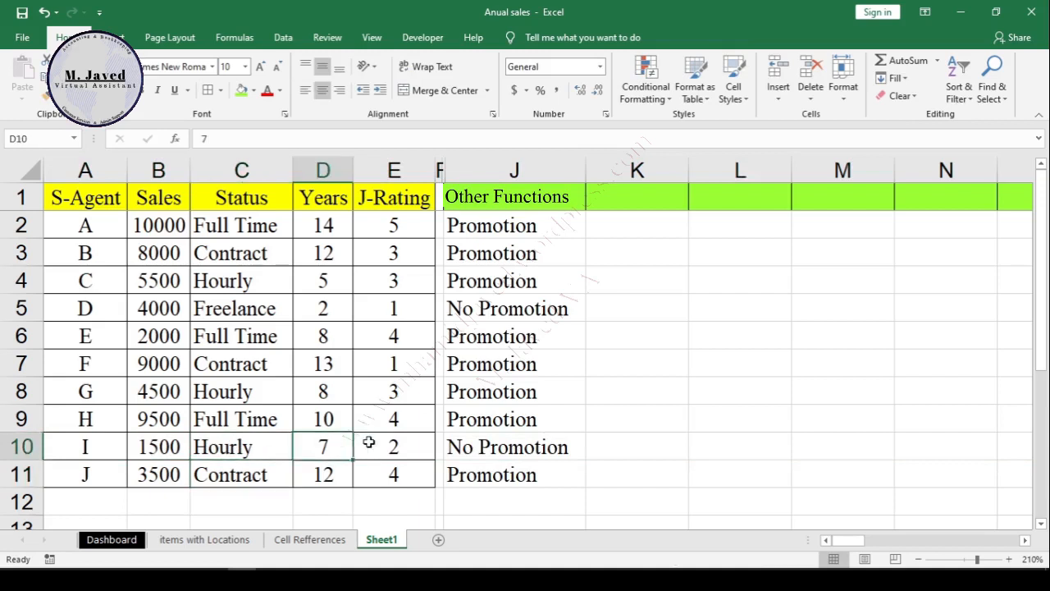
{"action": "left_click", "coordinate": [386, 446]}
{"action": "left_click", "coordinate": [489, 453]}
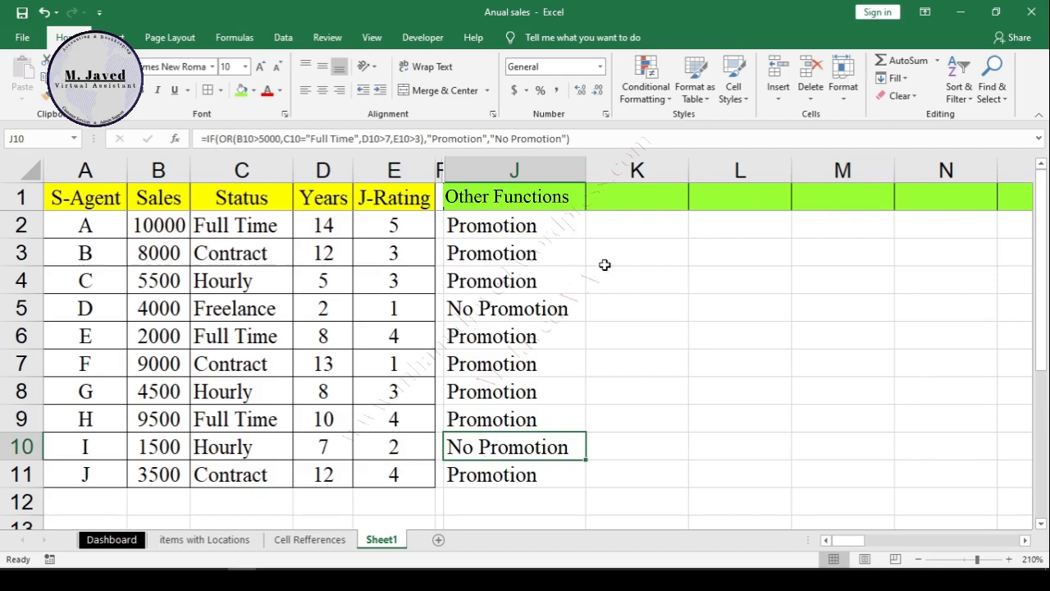
Step: Start an IF formula in K2 testing B2:B11>3000, with "Excellent Job" and "Try Hard" as the two results
{"action": "left_click", "coordinate": [645, 233]}
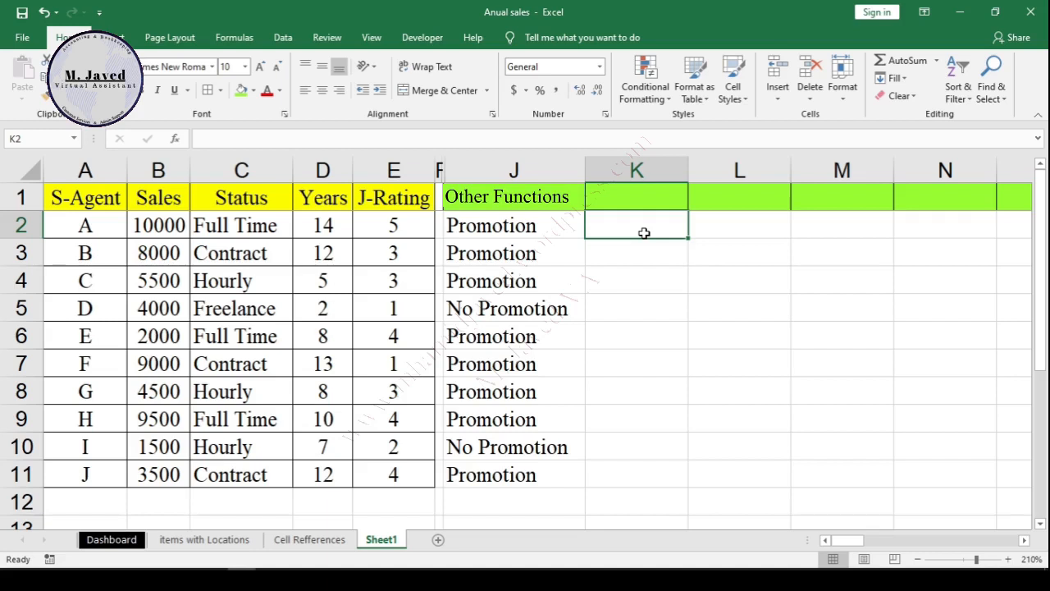
{"action": "type", "text": "="}
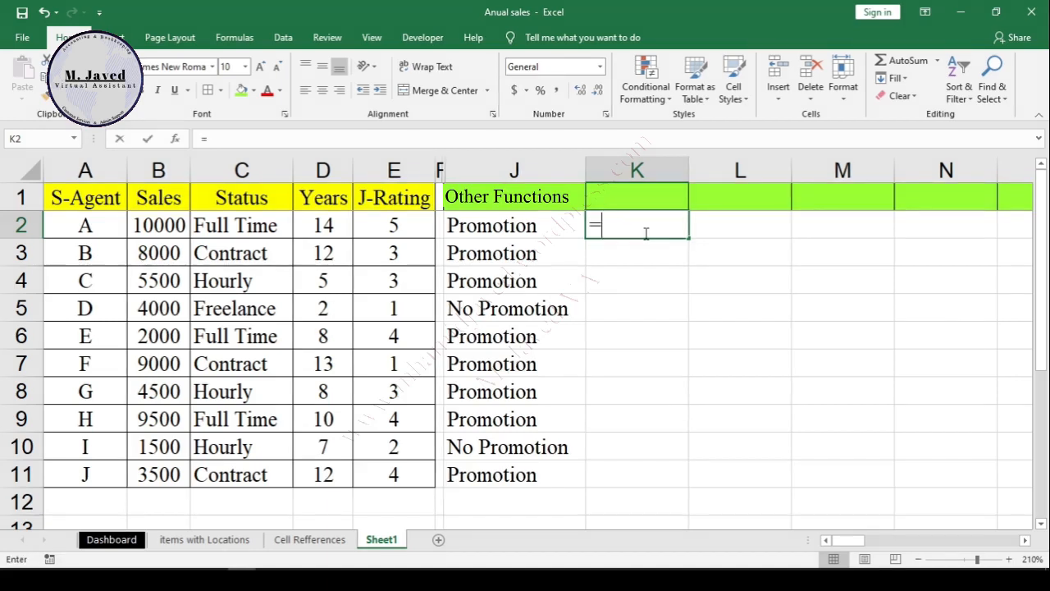
{"action": "type", "text": "if"}
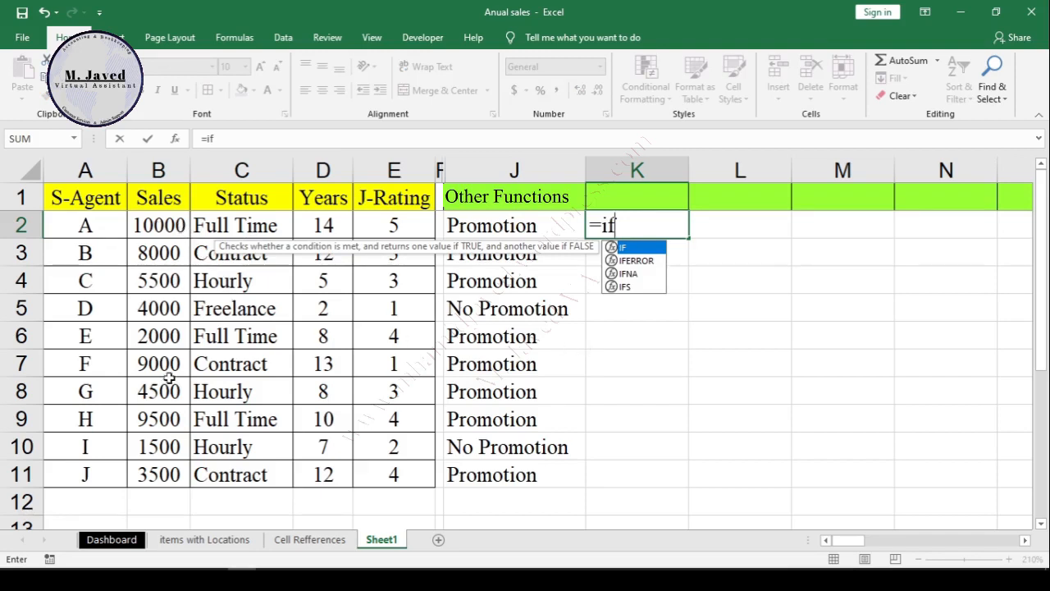
{"action": "key", "text": "Tab"}
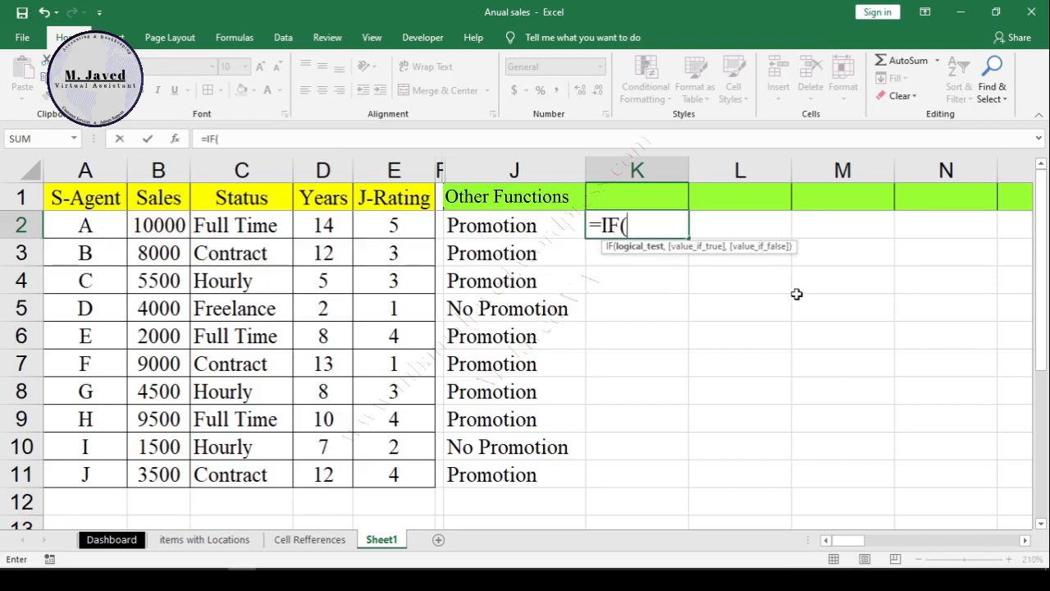
{"action": "left_click", "coordinate": [174, 227]}
{"action": "key", "text": "ctrl+shift+Down"}
{"action": "type", "text": ">3000\""}
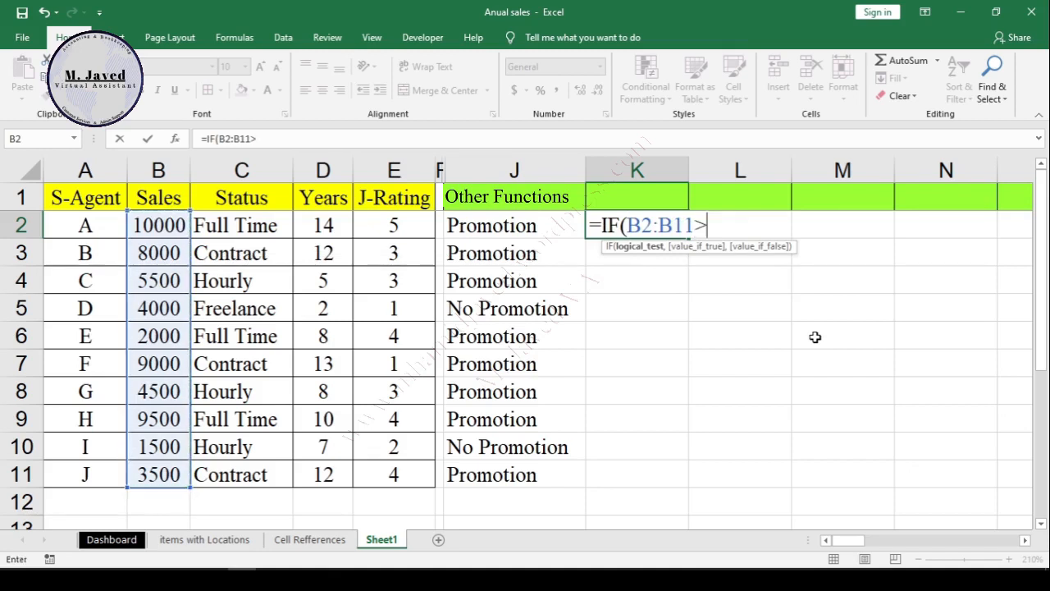
{"action": "type", "text": "Excellent Job"}
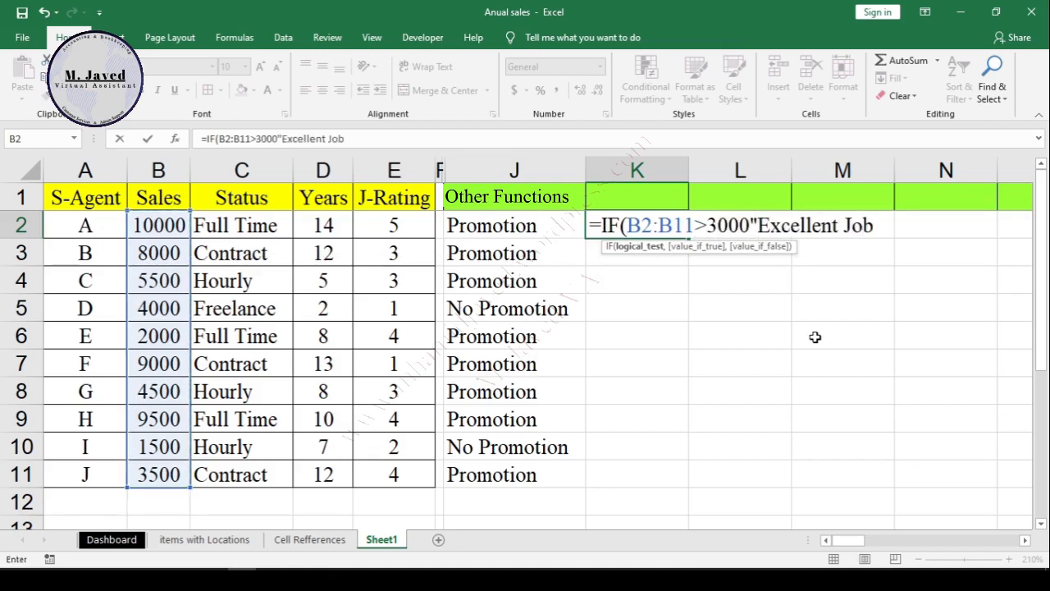
{"action": "type", "text": "\",\"Try Hard\")"}
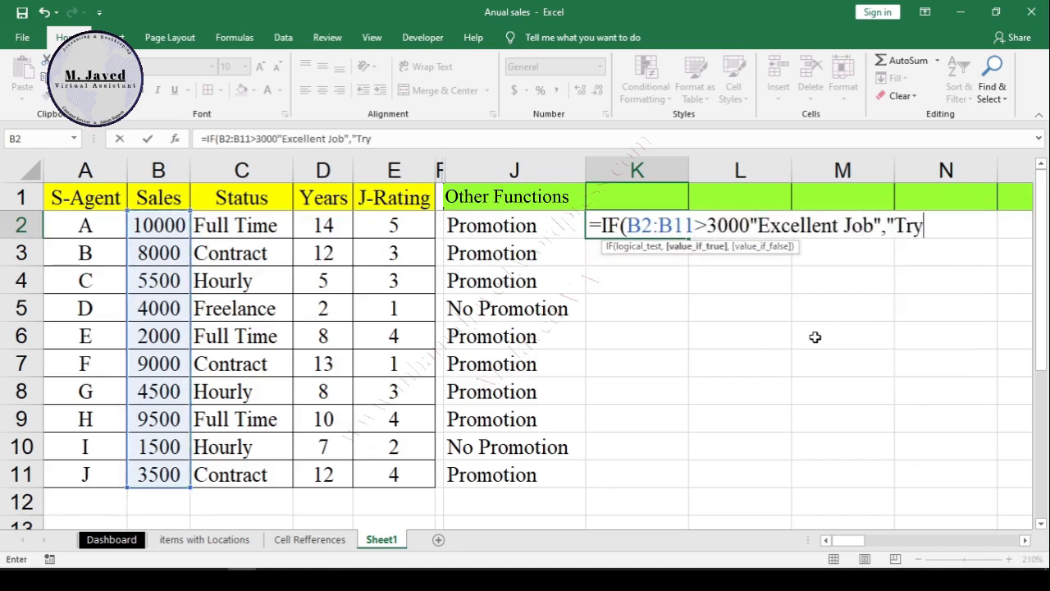
Step: Insert the SUM function before the B2:B11 range in K2's IF formula
{"action": "left_click", "coordinate": [695, 227]}
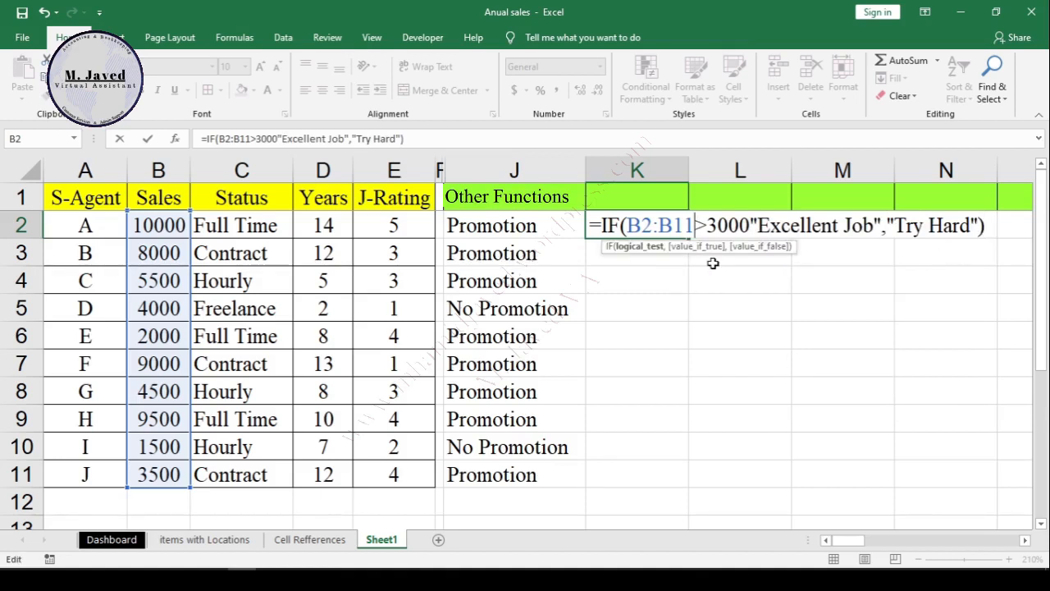
{"action": "key", "text": "Left"}
{"action": "key", "text": "Left"}
{"action": "key", "text": "Left"}
{"action": "key", "text": "Left"}
{"action": "key", "text": "Left"}
{"action": "key", "text": "Left"}
{"action": "type", "text": "S"}
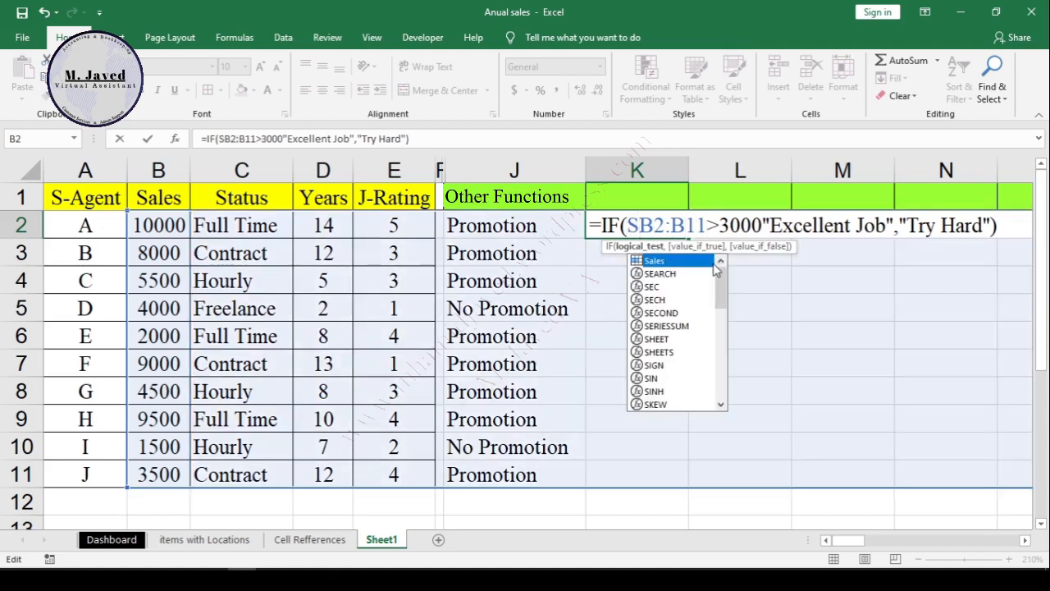
{"action": "type", "text": "um"}
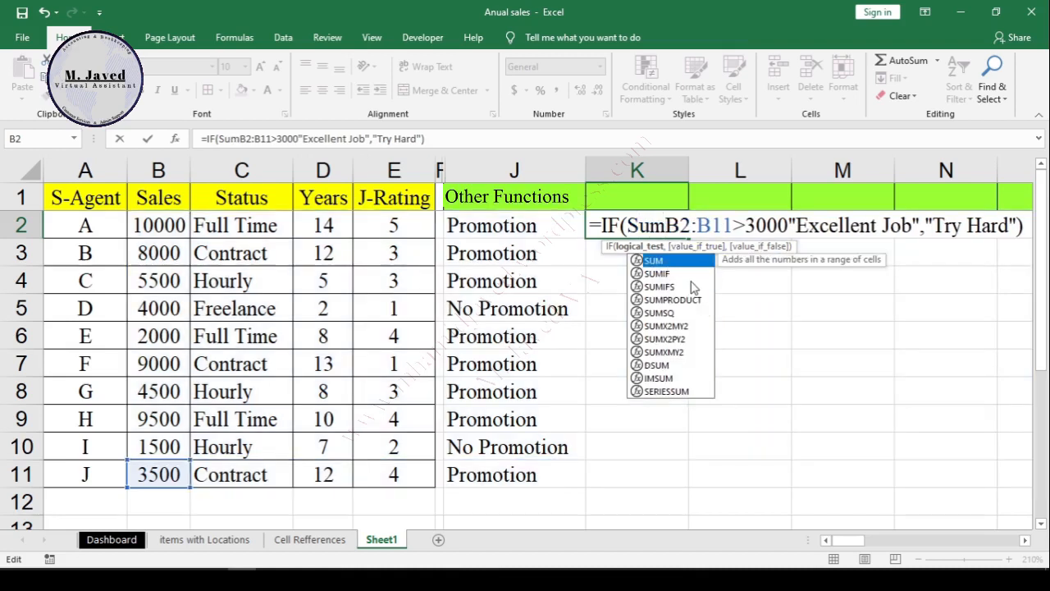
{"action": "double_click", "coordinate": [671, 263]}
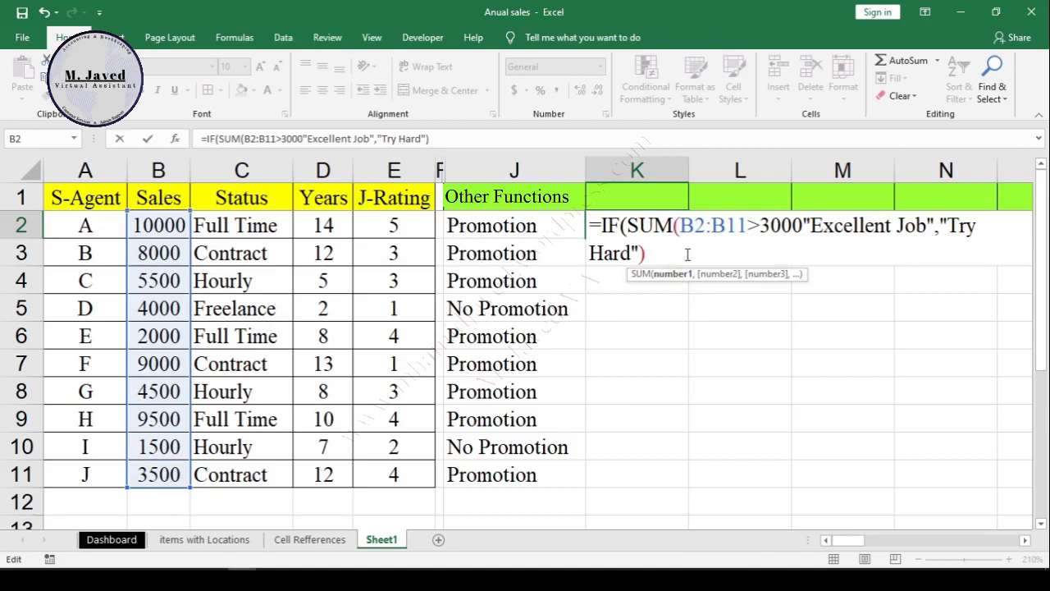
Step: Make the SUM range in K2's formula absolute as $B$2:$B$11
{"action": "left_click_drag", "start_coordinate": [744, 225], "coordinate": [681, 225]}
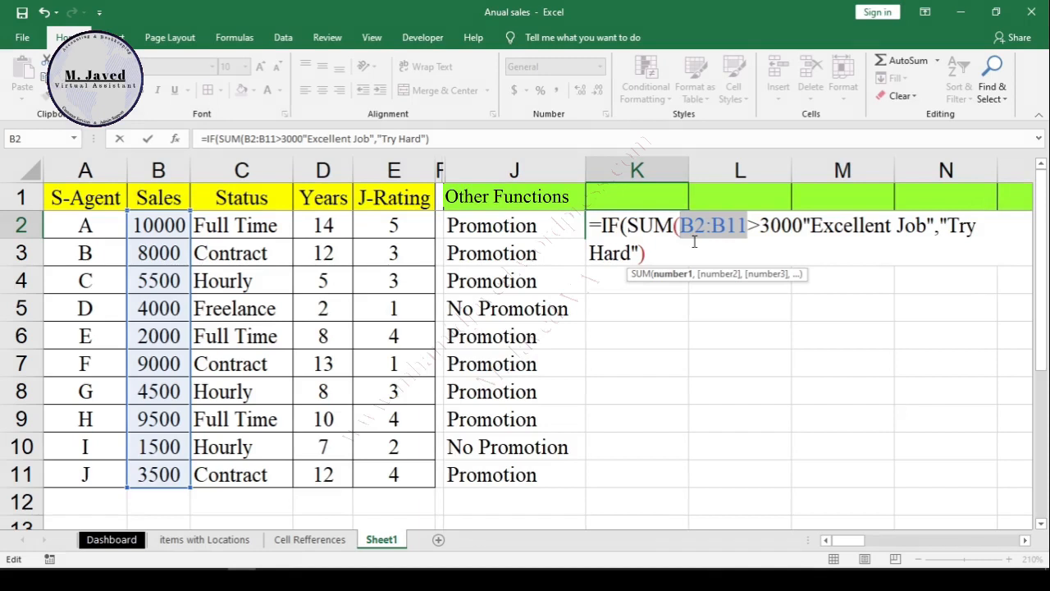
{"action": "key", "text": "F4"}
{"action": "left_click", "coordinate": [743, 224]}
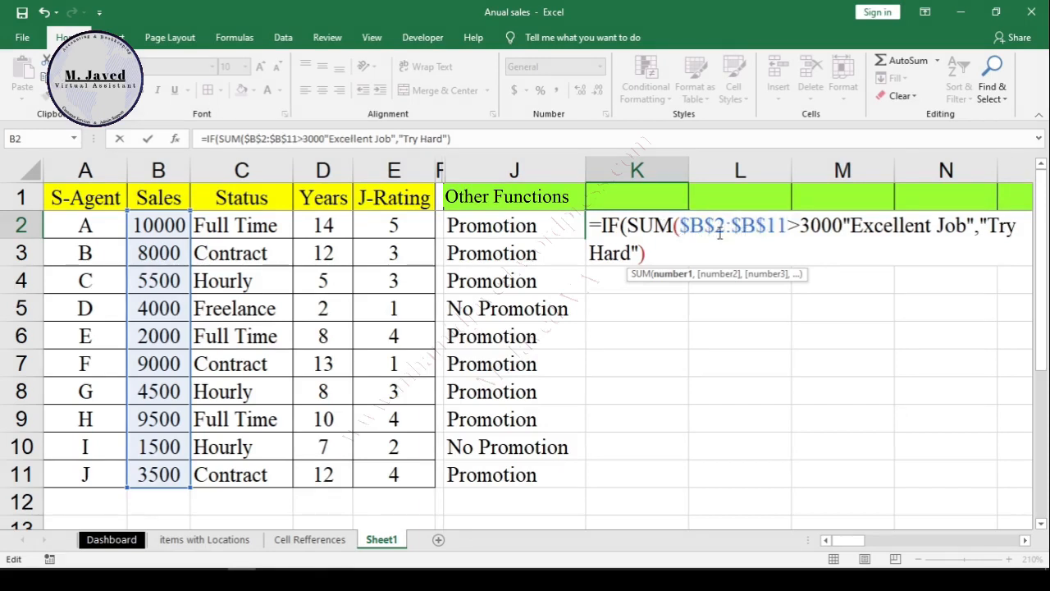
Step: Close the SUM function after >3000 in K2's formula and add the missing comma before "Excellent Job"
{"action": "double_click", "coordinate": [789, 232]}
{"action": "left_click", "coordinate": [845, 234]}
{"action": "type", "text": ","}
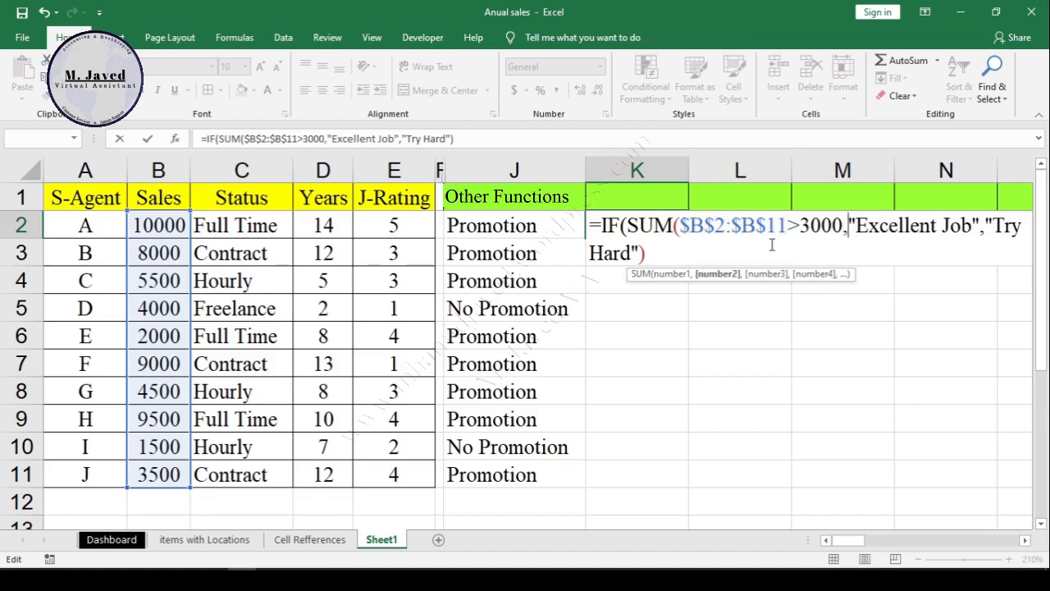
{"action": "key", "text": "BackSpace"}
{"action": "type", "text": "),"}
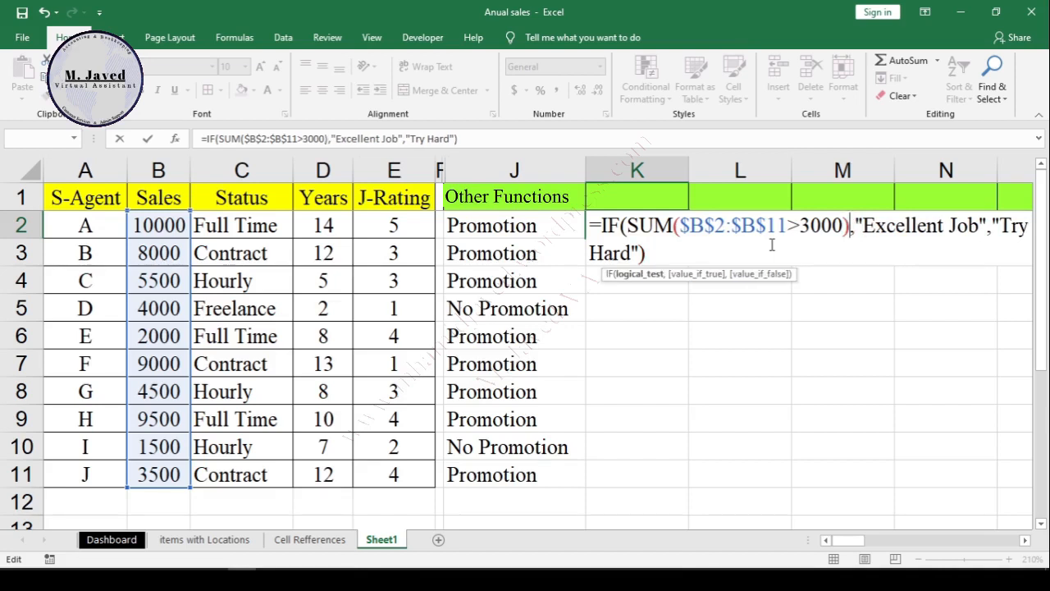
Step: Enter the combined IF and SUM formula in K2 and fill it down to K11
{"action": "key", "text": "Return"}
{"action": "key", "text": "Up"}
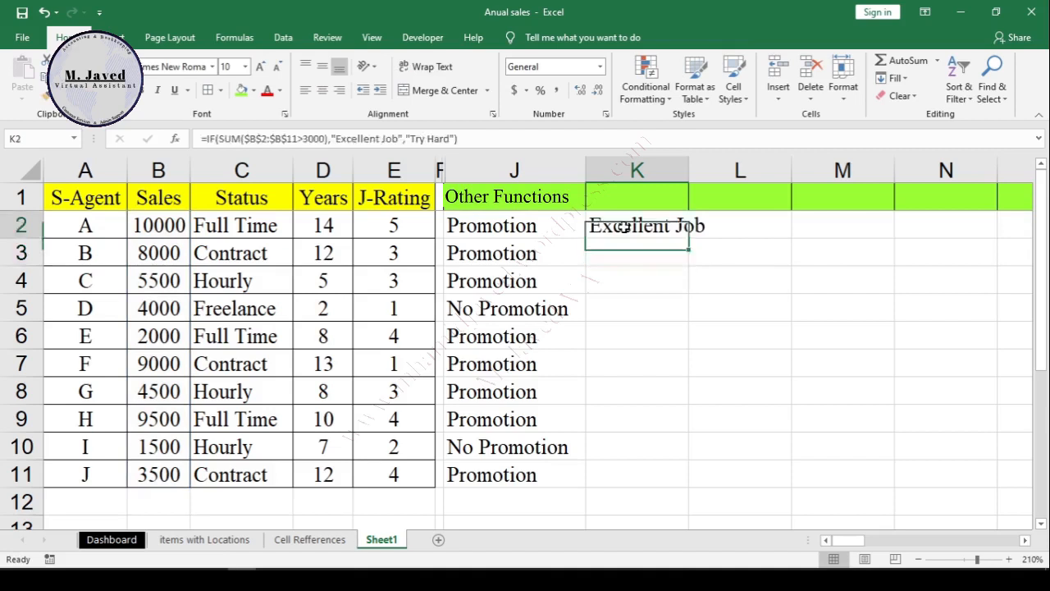
{"action": "double_click", "coordinate": [692, 242]}
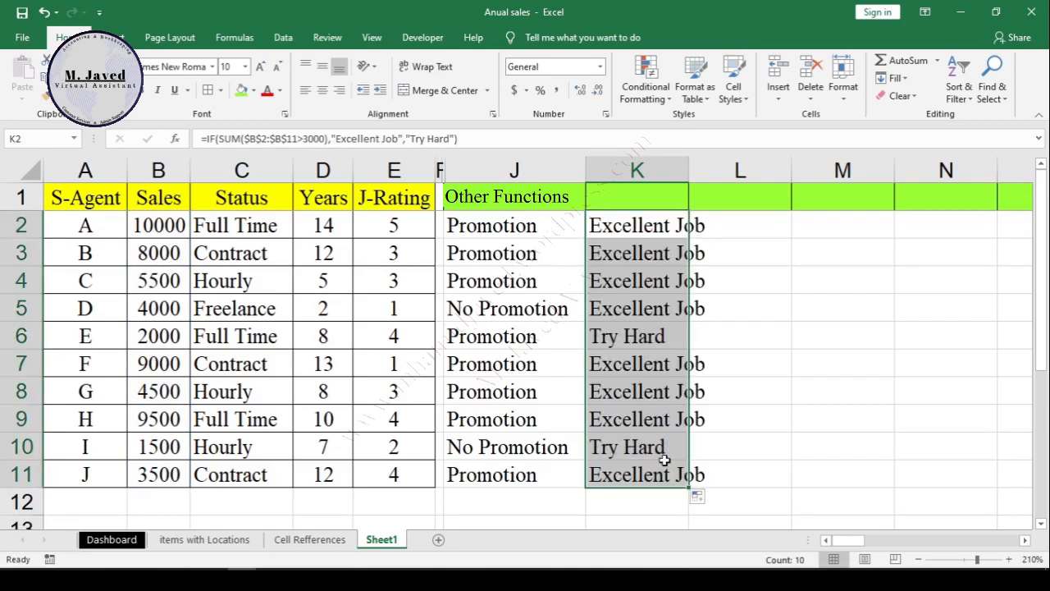
Step: Autofit column K's width to its rating text
{"action": "left_click", "coordinate": [663, 336]}
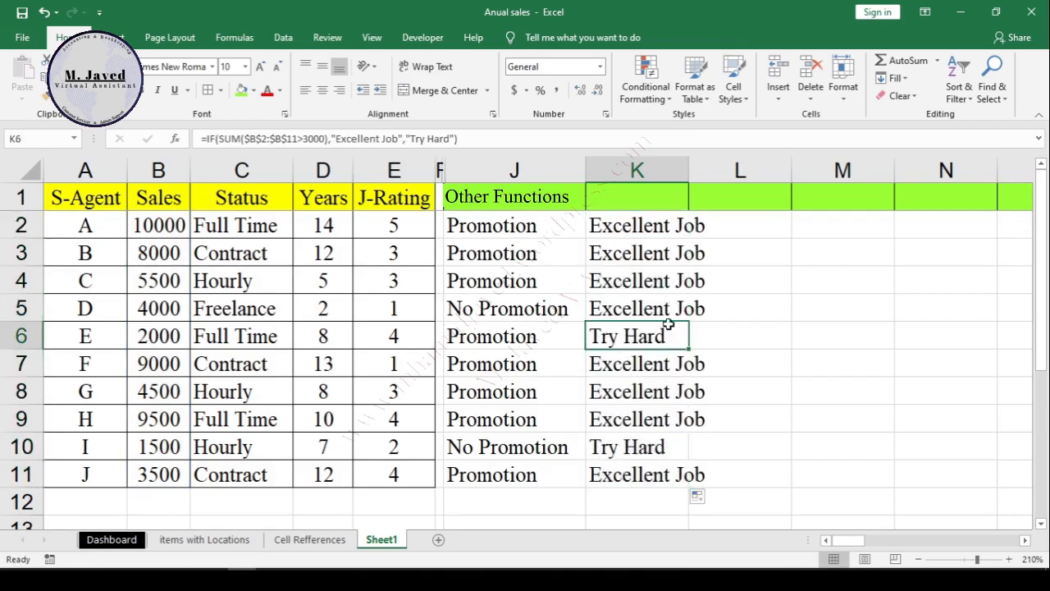
{"action": "double_click", "coordinate": [689, 170]}
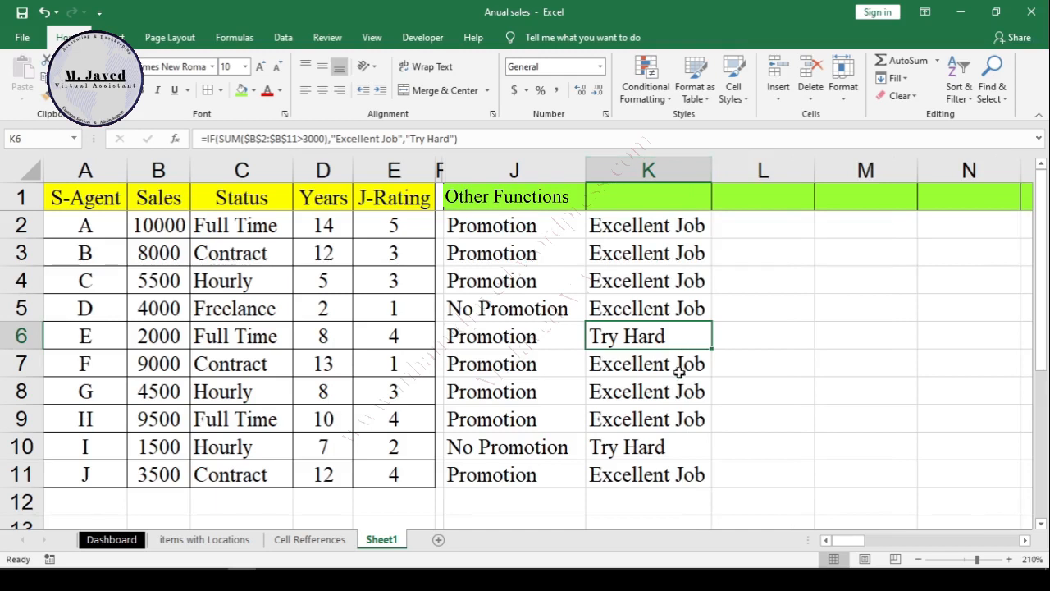
Step: Examine the "Try Hard" ratings in K6 and K10 against row 6's sales value and the 3000 threshold in K6's formula
{"action": "left_click", "coordinate": [672, 446]}
{"action": "left_click", "coordinate": [662, 329]}
{"action": "left_click", "coordinate": [21, 336]}
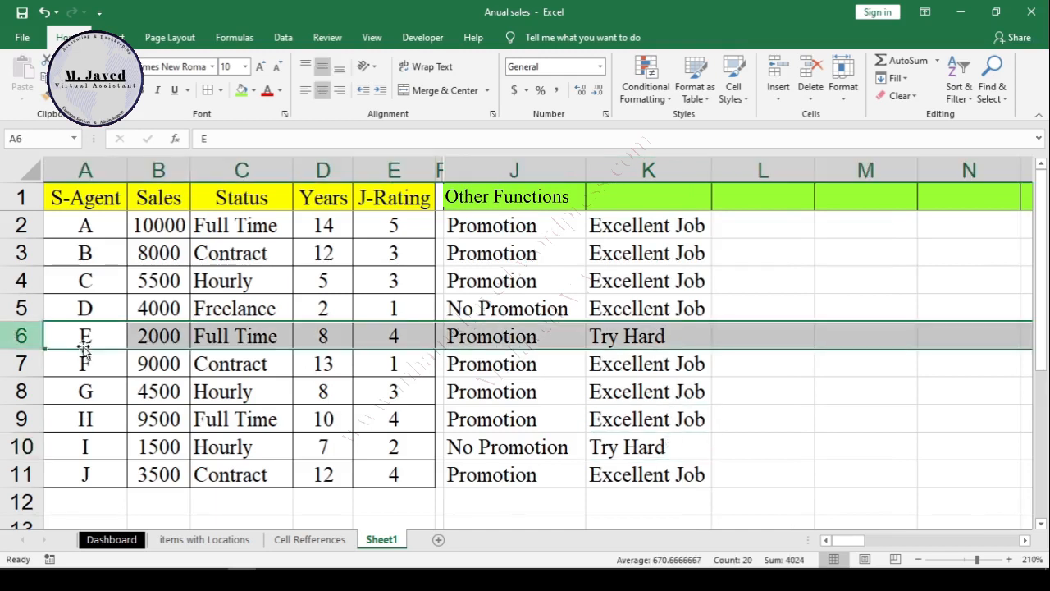
{"action": "left_click", "coordinate": [148, 338]}
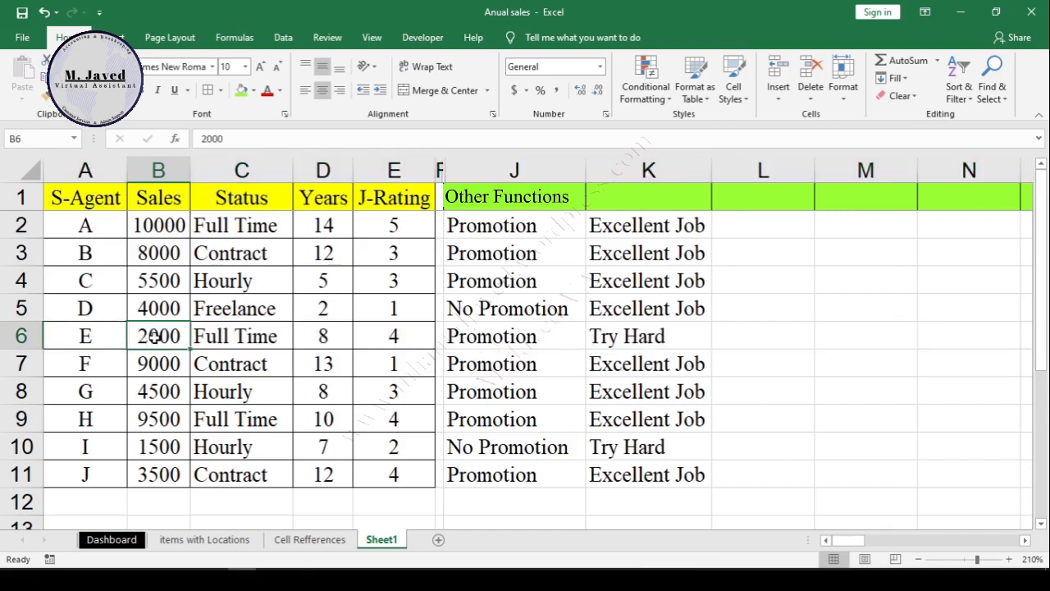
{"action": "left_click", "coordinate": [39, 335]}
{"action": "left_click", "coordinate": [661, 337]}
{"action": "double_click", "coordinate": [661, 337]}
{"action": "left_click_drag", "start_coordinate": [846, 336], "coordinate": [800, 336]}
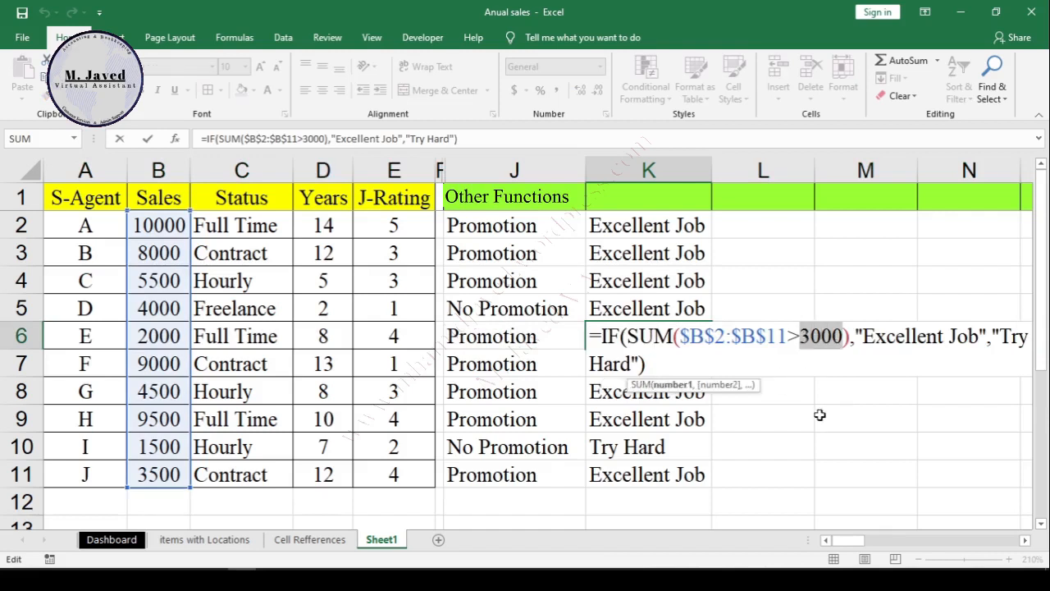
{"action": "key", "text": "Return"}
{"action": "left_click", "coordinate": [703, 441]}
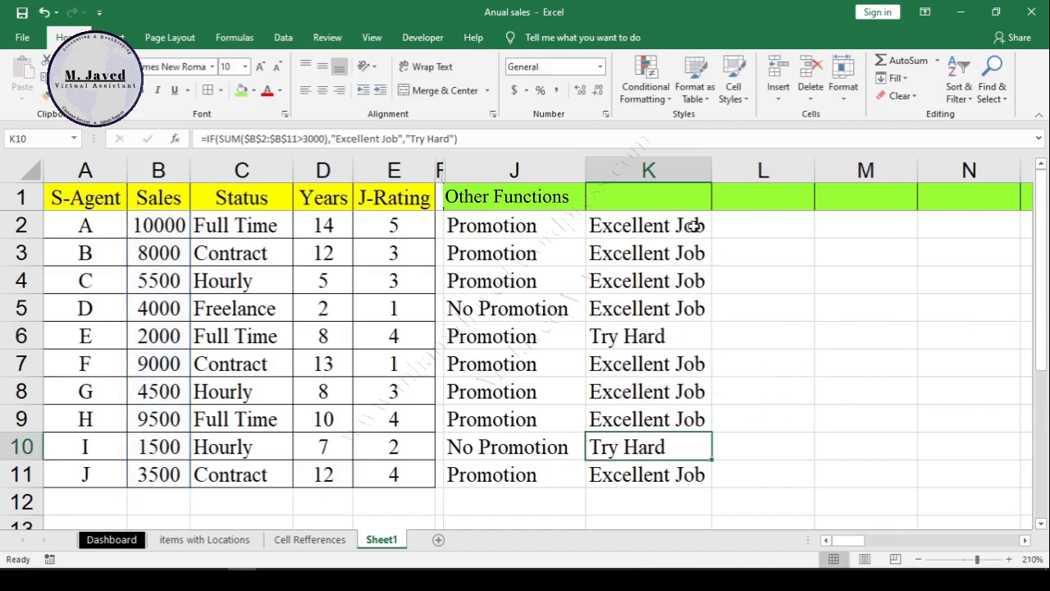
Step: Replace the SUM function with AVERAGE in K2's IF formula
{"action": "double_click", "coordinate": [695, 227]}
{"action": "left_click", "coordinate": [672, 233]}
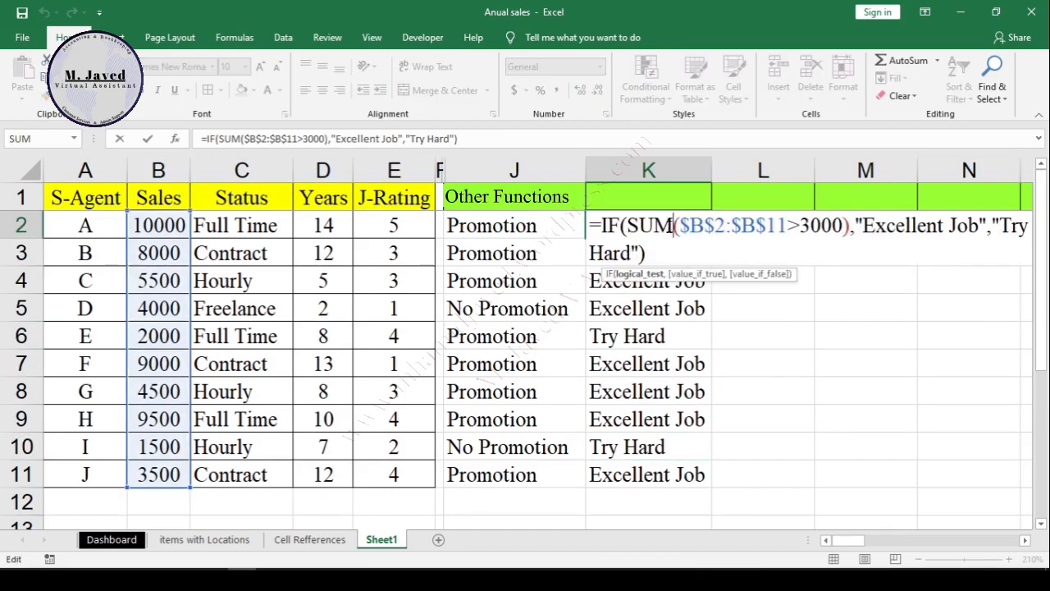
{"action": "key", "text": "BackSpace"}
{"action": "key", "text": "BackSpace"}
{"action": "key", "text": "BackSpace"}
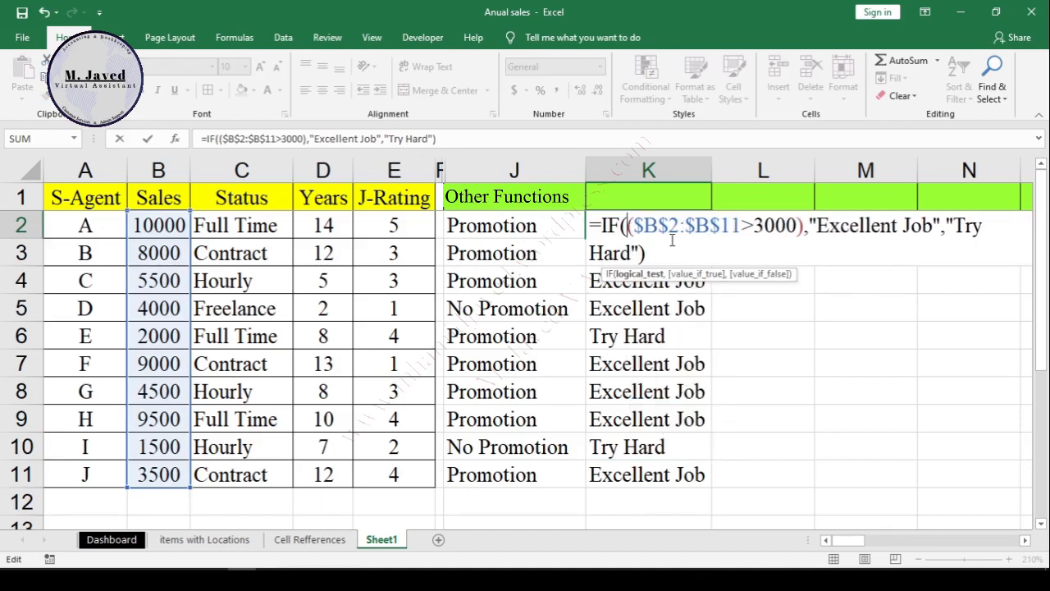
{"action": "type", "text": "Avera"}
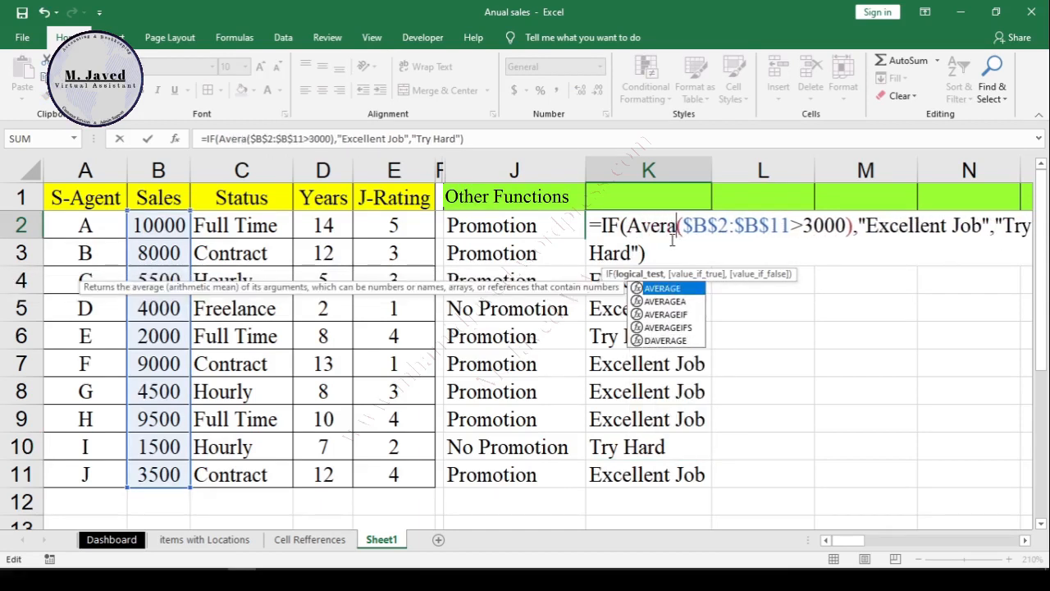
{"action": "double_click", "coordinate": [665, 292]}
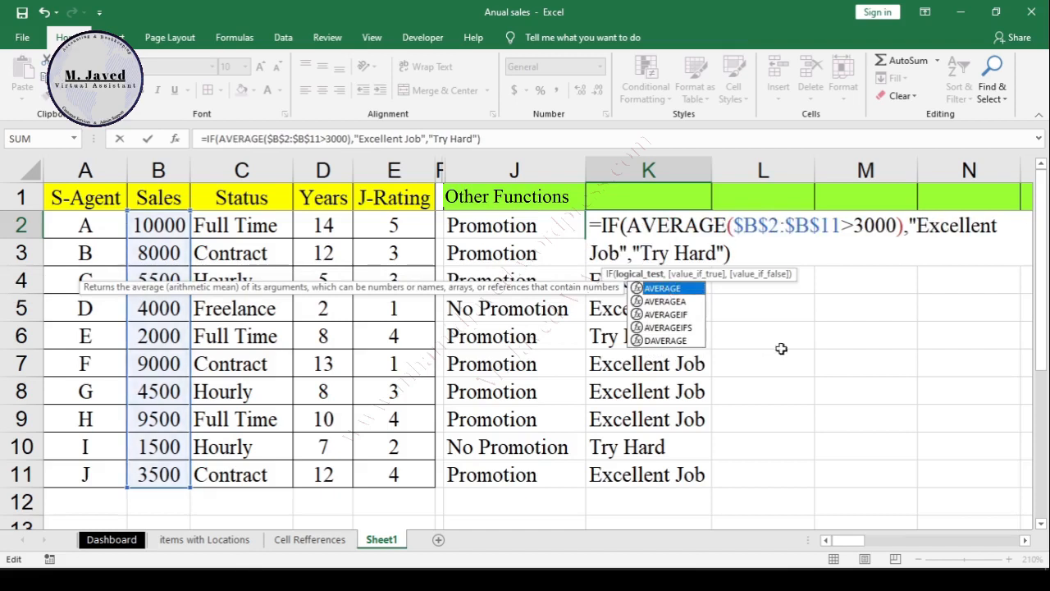
Step: Change the true result in K2's formula to "Good Job" and fill the formula down to K11
{"action": "left_click", "coordinate": [899, 225]}
{"action": "double_click", "coordinate": [982, 231]}
{"action": "type", "text": "Good"}
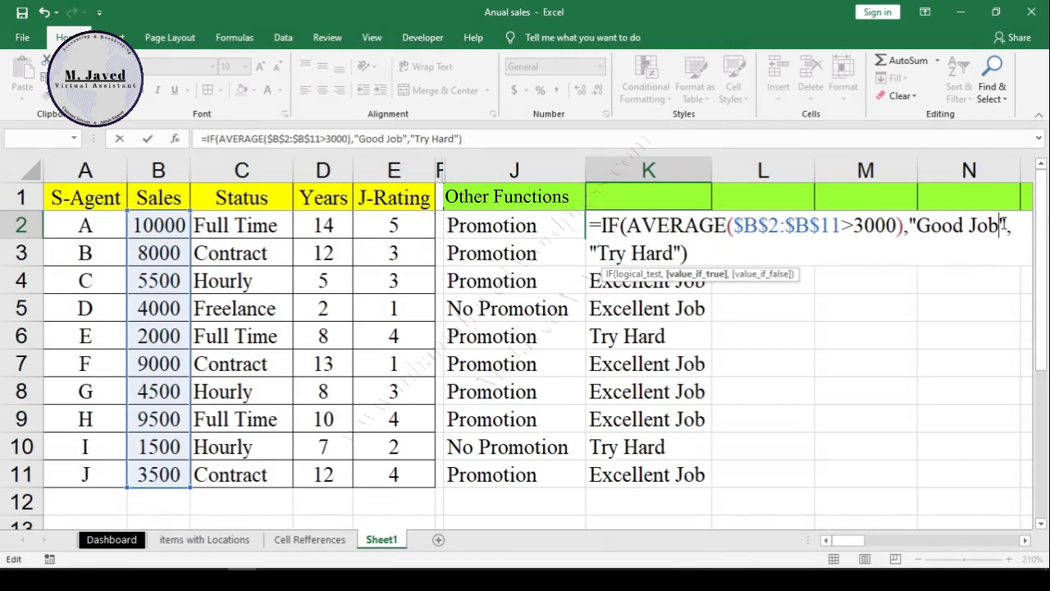
{"action": "key", "text": "Return"}
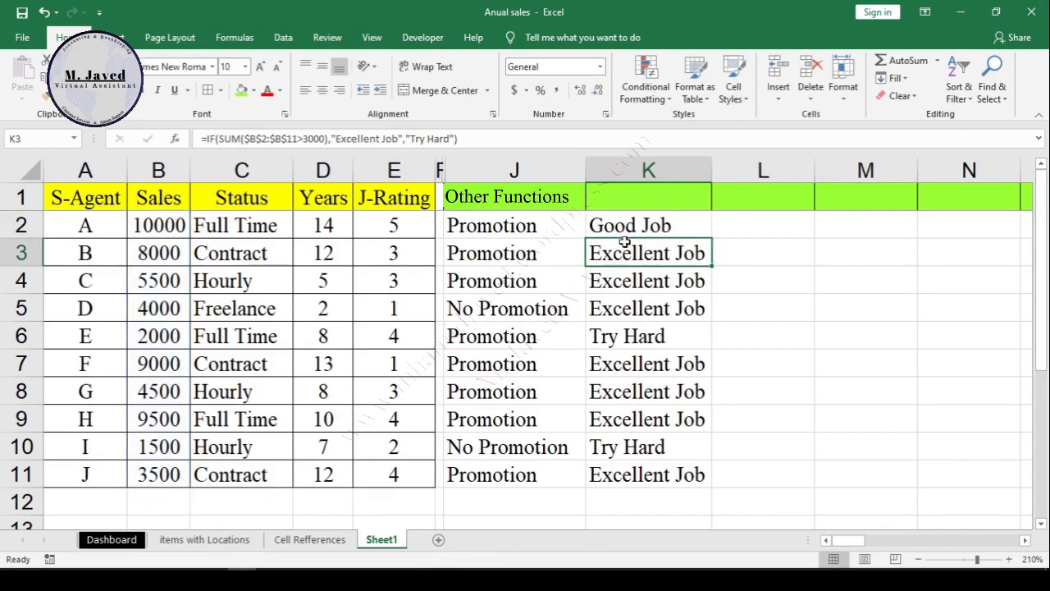
{"action": "left_click", "coordinate": [636, 229]}
{"action": "double_click", "coordinate": [710, 238]}
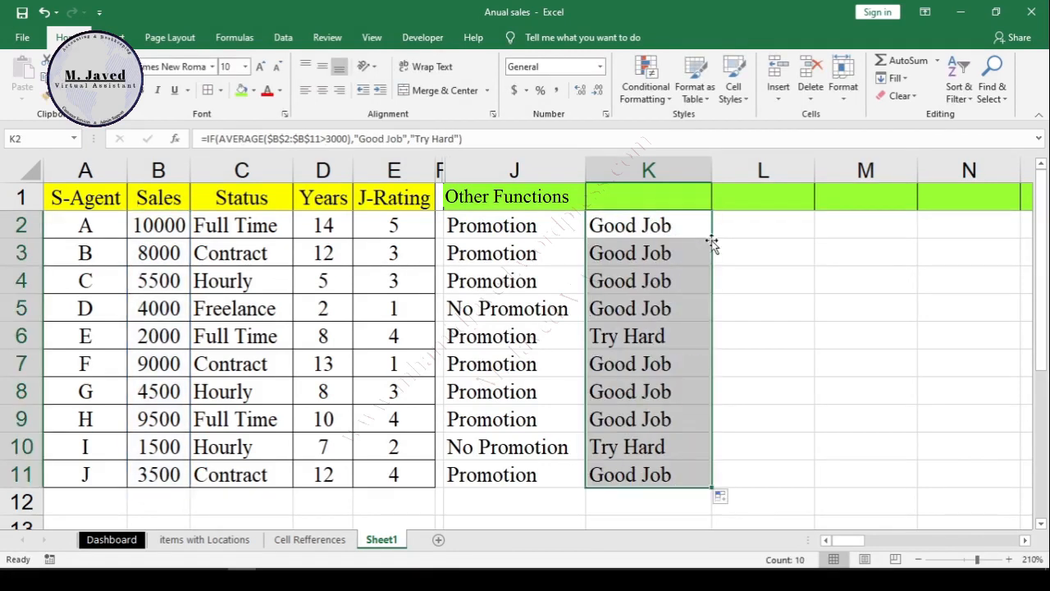
Step: Review the AVERAGE-based ratings in column K, comparing rows 6 and 10 with the agents rated "Good Job"
{"action": "left_click", "coordinate": [677, 384]}
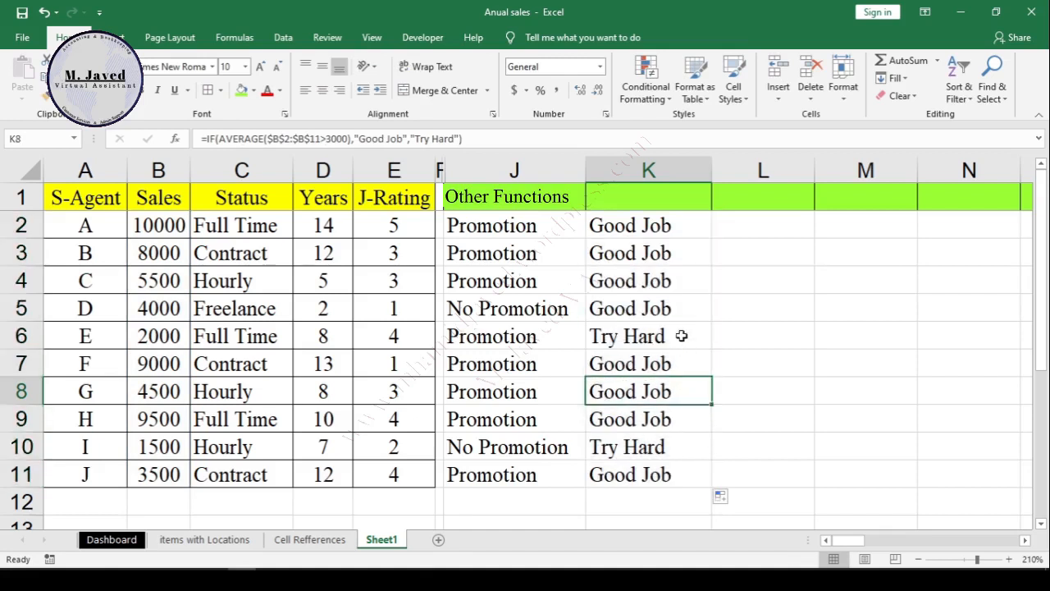
{"action": "left_click", "coordinate": [682, 336]}
{"action": "left_click", "coordinate": [17, 336]}
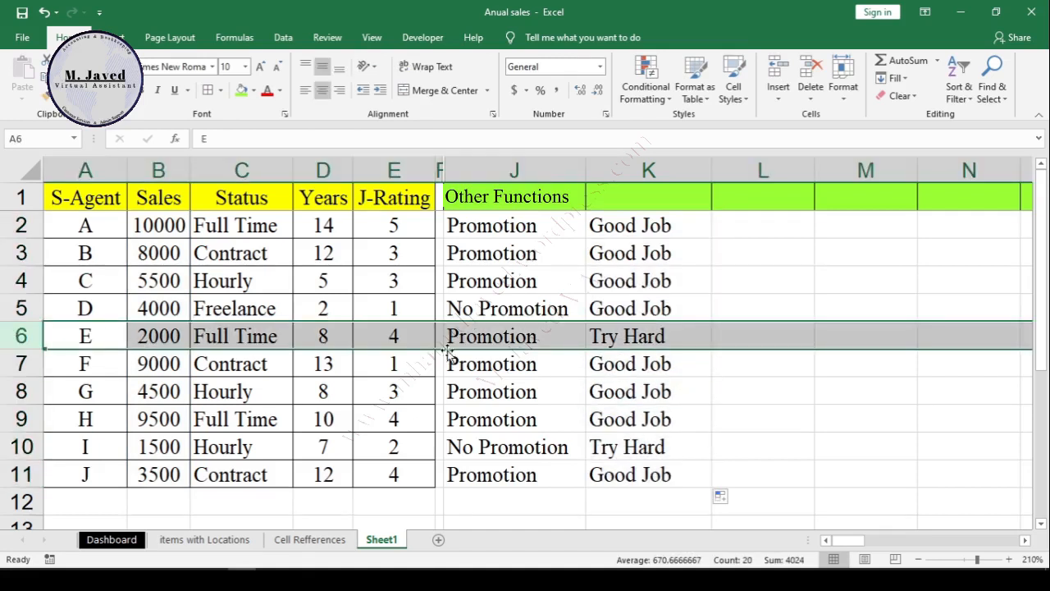
{"action": "left_click", "coordinate": [18, 447]}
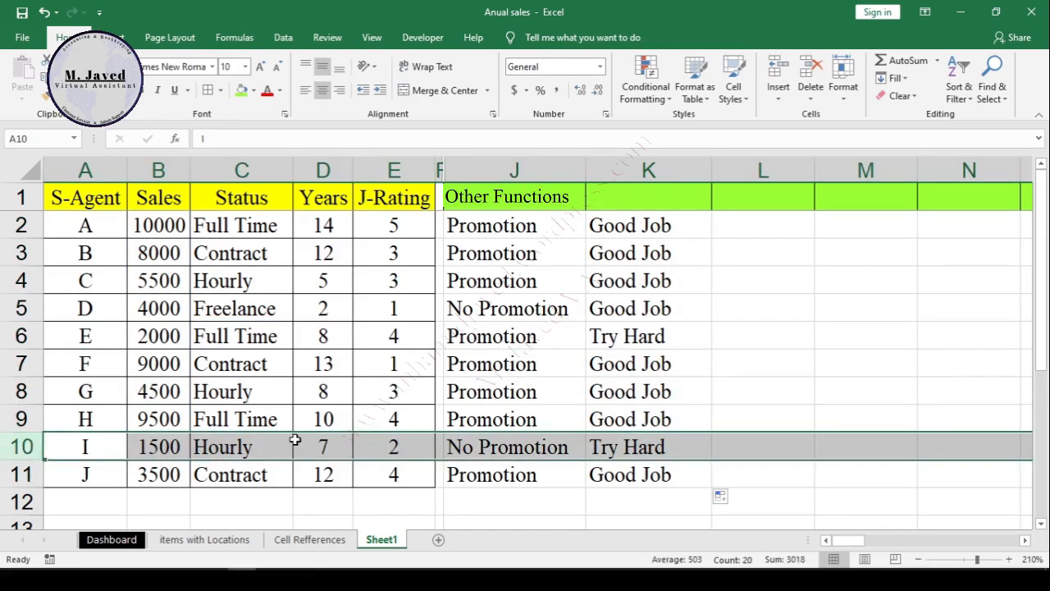
{"action": "left_click", "coordinate": [688, 338]}
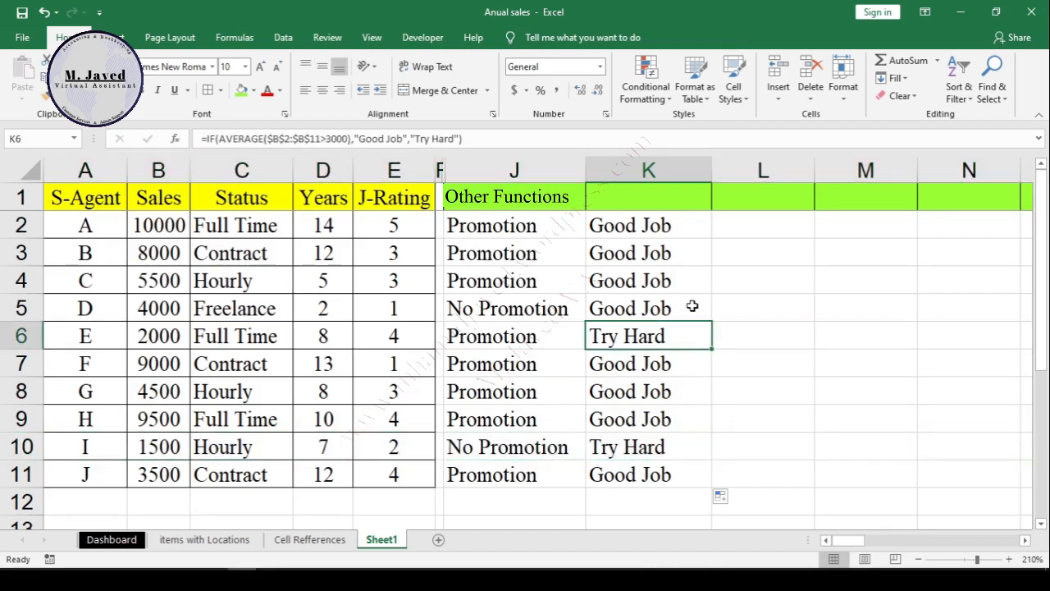
{"action": "left_click", "coordinate": [696, 254]}
{"action": "left_click", "coordinate": [696, 227]}
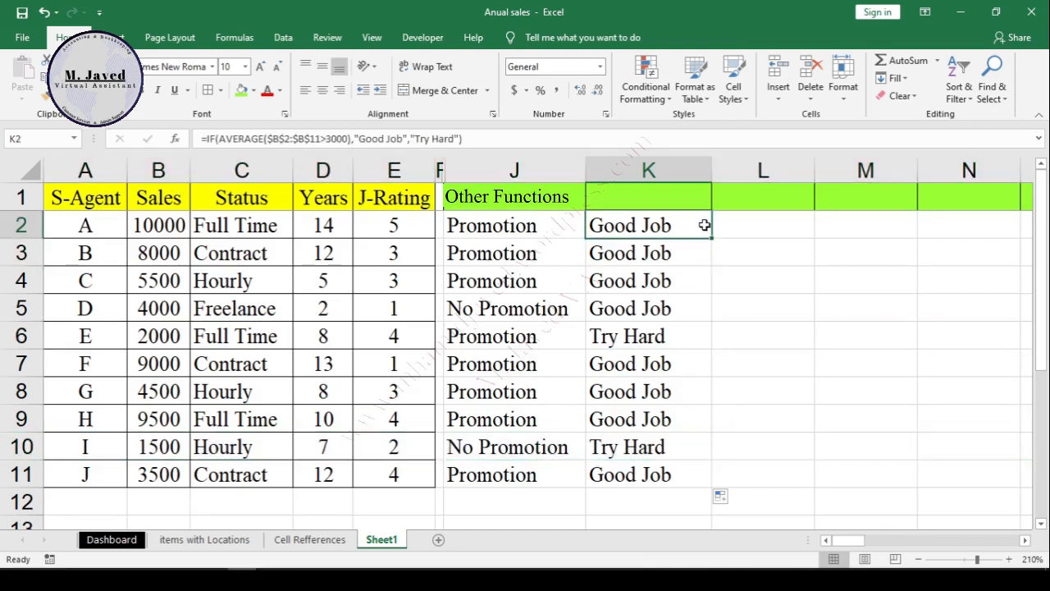
Step: Nest AND inside AVERAGE in K2's formula, add the condition C2="Full Time" after >3000, and make the true result "Great Job"
{"action": "double_click", "coordinate": [705, 225]}
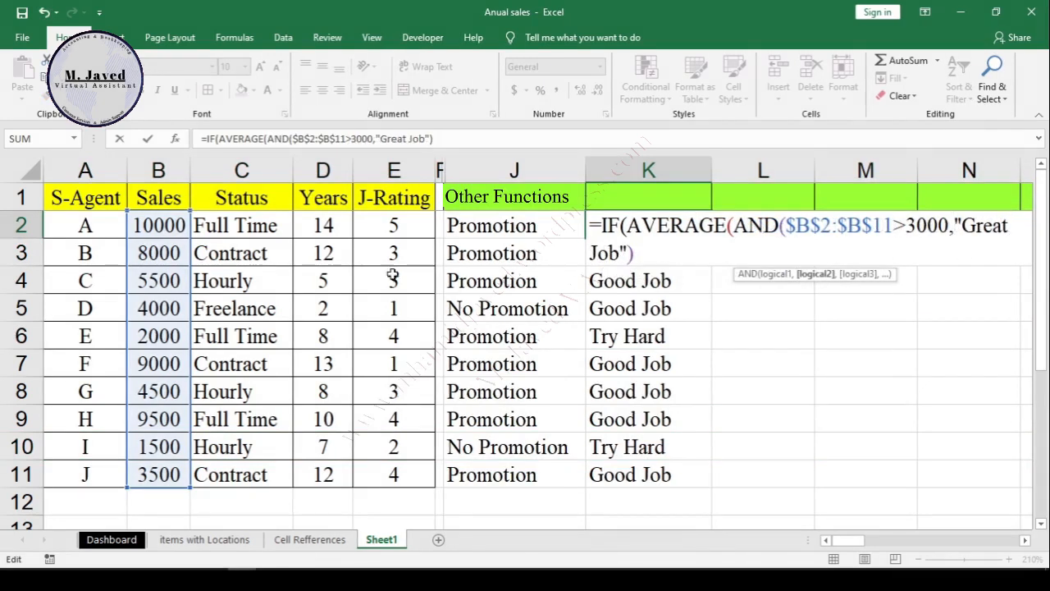
{"action": "left_click", "coordinate": [267, 227]}
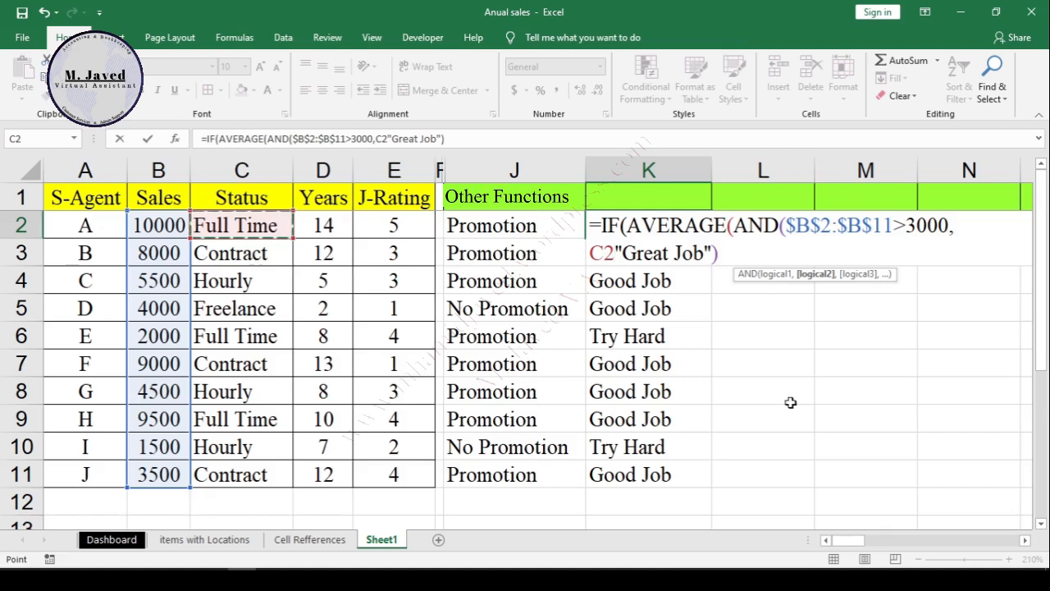
{"action": "type", "text": "=\""}
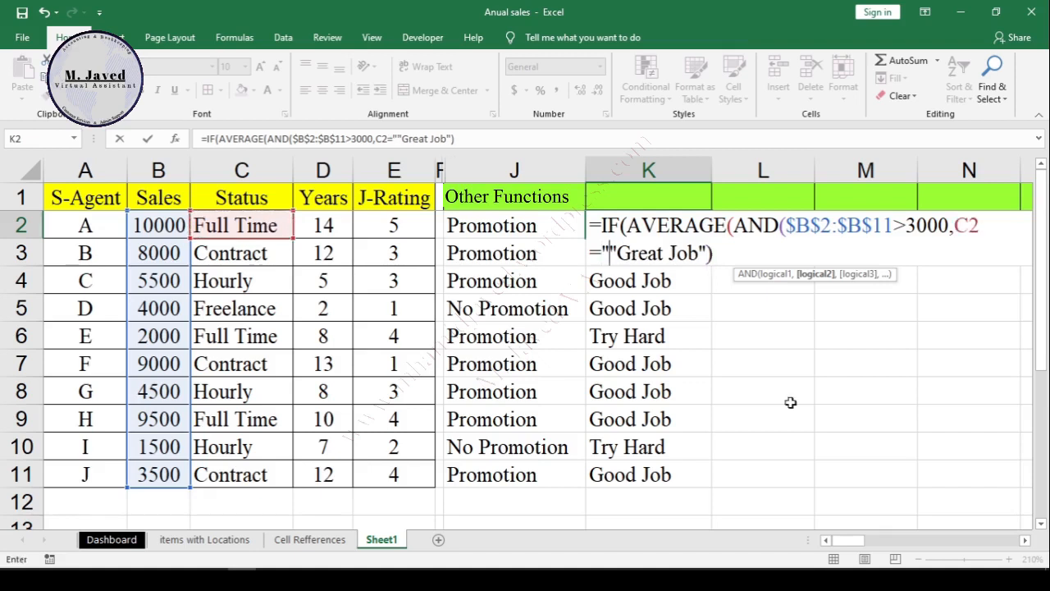
{"action": "type", "text": "F"}
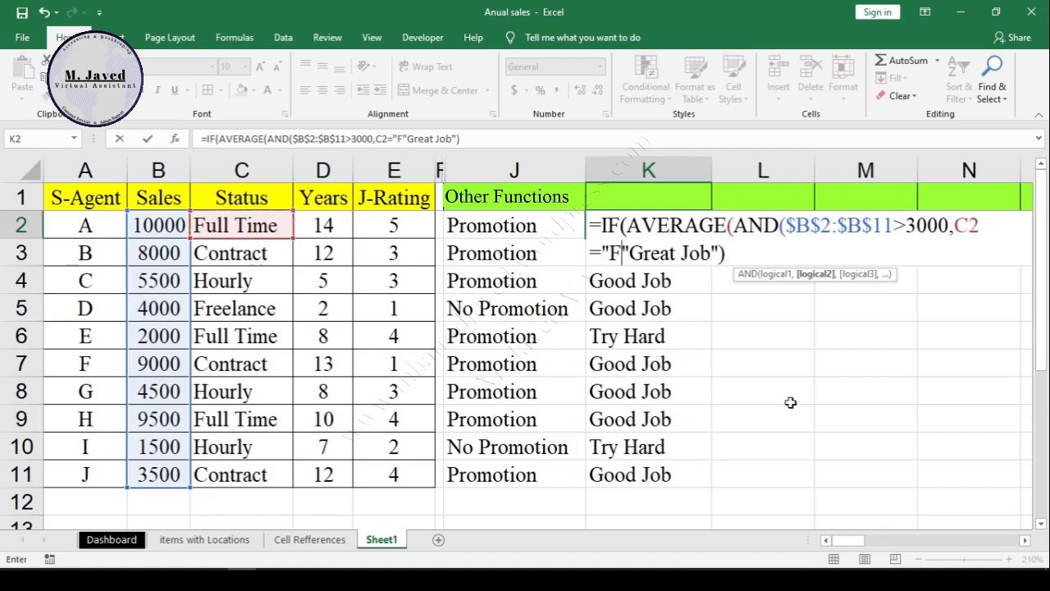
{"action": "type", "text": "ull Time"}
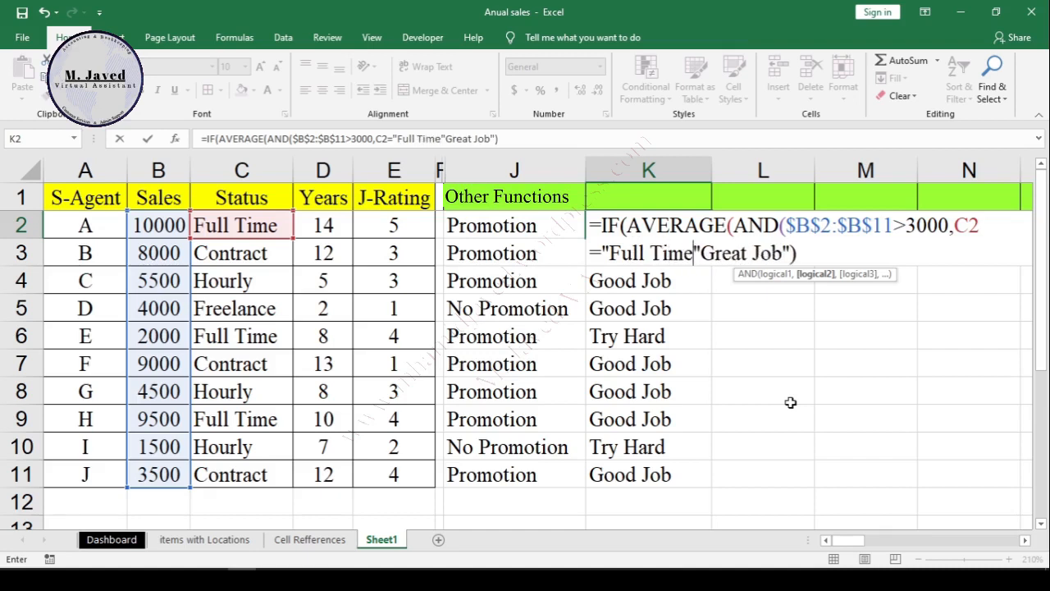
Step: Close the AND and AVERAGE functions after "Full Time" in K2's formula and add the comma before "Great Job"
{"action": "key", "text": "Right"}
{"action": "type", "text": ","}
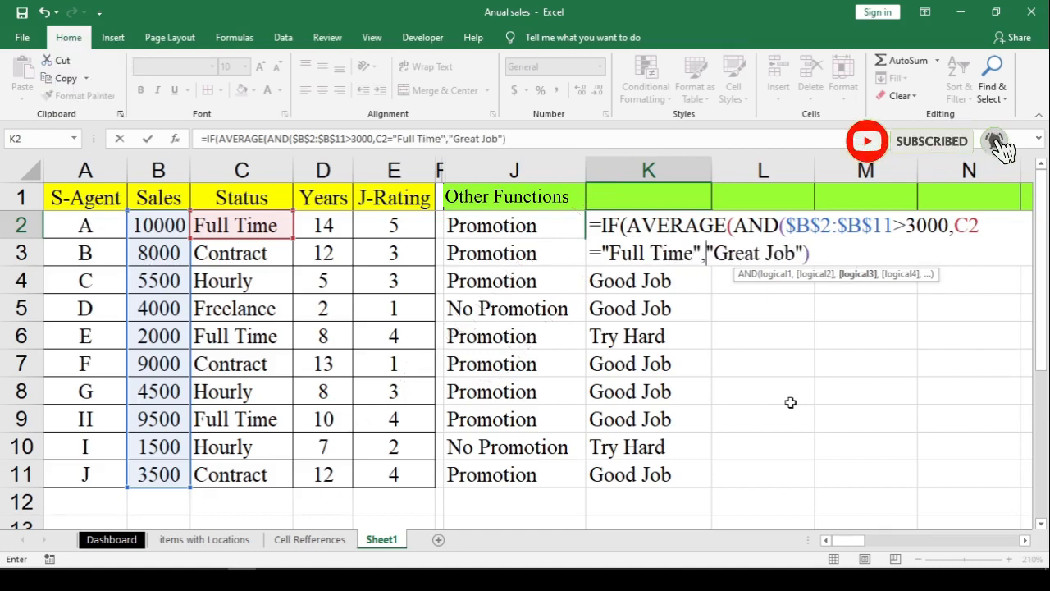
{"action": "key", "text": "BackSpace"}
{"action": "type", "text": ")"}
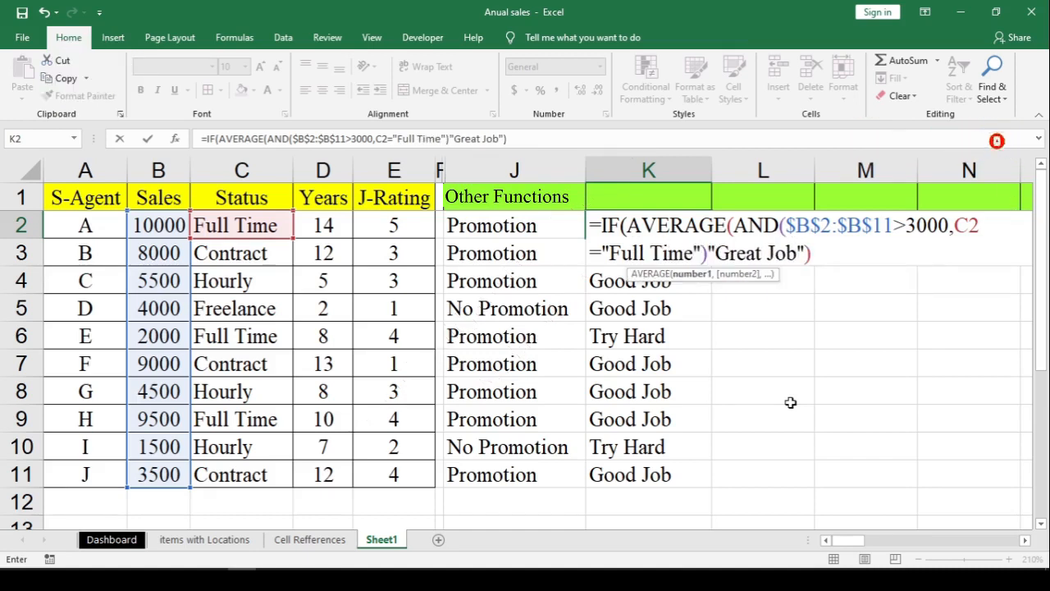
{"action": "type", "text": ")"}
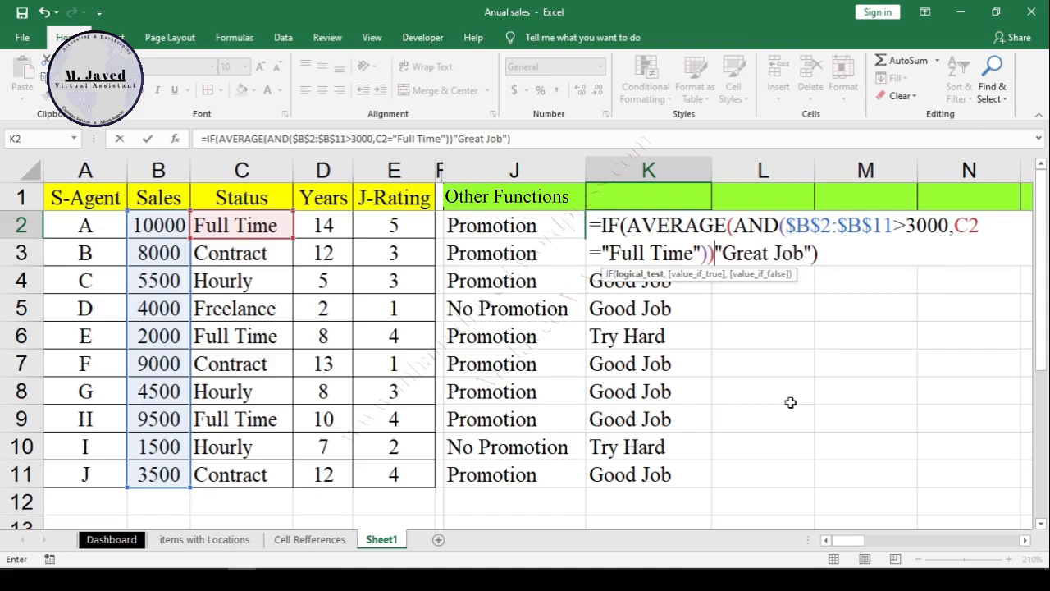
{"action": "type", "text": ","}
Step: Add "So Close" as the false result after "Great Job" in K2's IF formula
{"action": "key", "text": "F2"}
{"action": "key", "text": "Right"}
{"action": "key", "text": "Right"}
{"action": "key", "text": "Right"}
{"action": "key", "text": "Right"}
{"action": "key", "text": "Right"}
{"action": "key", "text": "Right"}
{"action": "key", "text": "Right"}
{"action": "key", "text": "Right"}
{"action": "key", "text": "Right"}
{"action": "key", "text": "Right"}
{"action": "key", "text": "Right"}
{"action": "type", "text": ",\"So "}
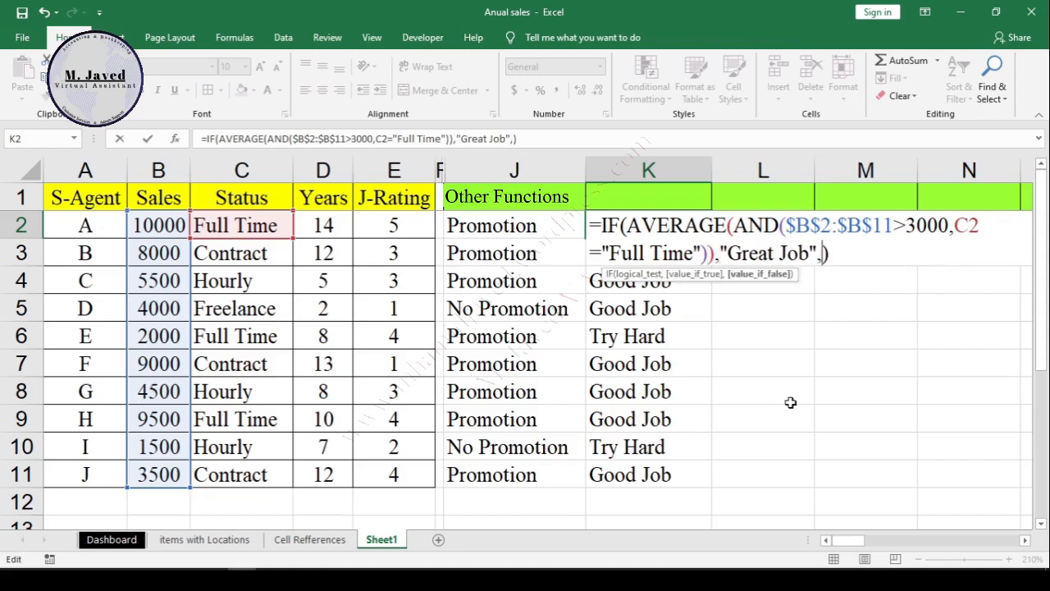
{"action": "type", "text": "Close\""}
{"action": "key", "text": "Right"}
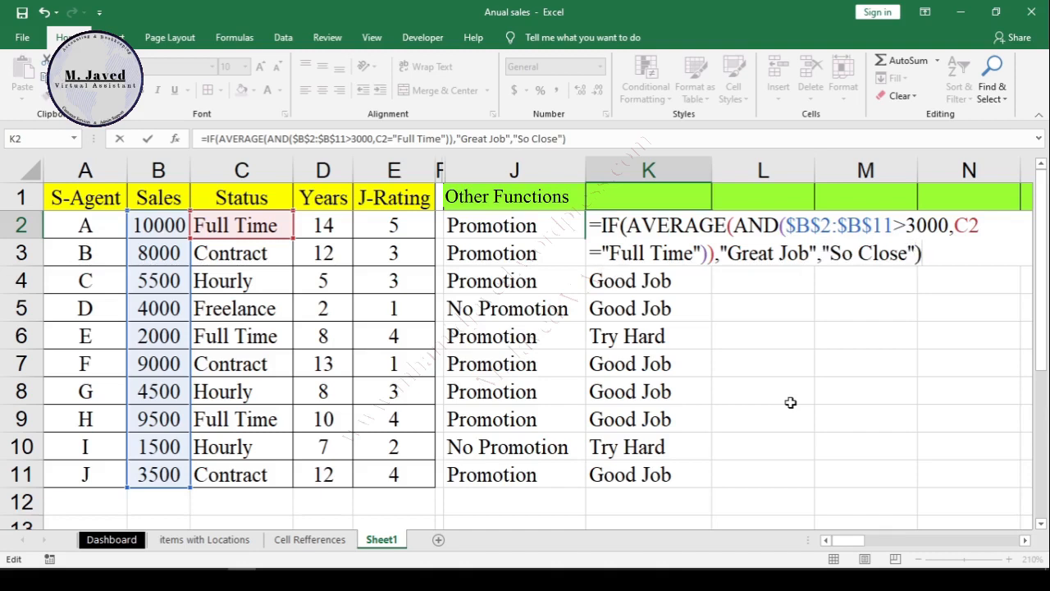
Step: Enter the combined IF, AVERAGE and AND formula in K2 and fill it down to K11
{"action": "key", "text": "Return"}
{"action": "left_click", "coordinate": [659, 230]}
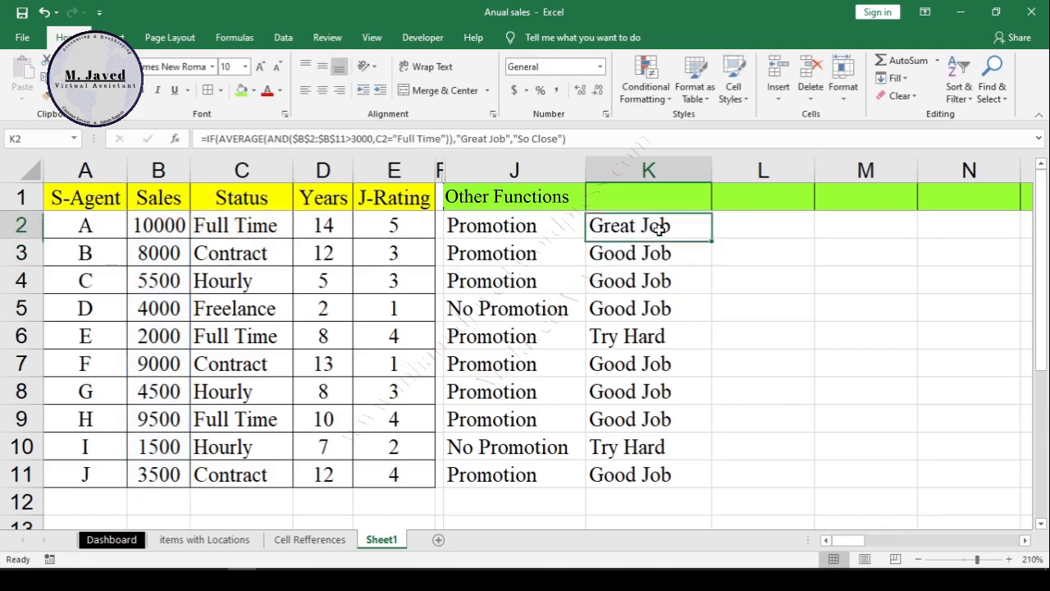
{"action": "double_click", "coordinate": [714, 238]}
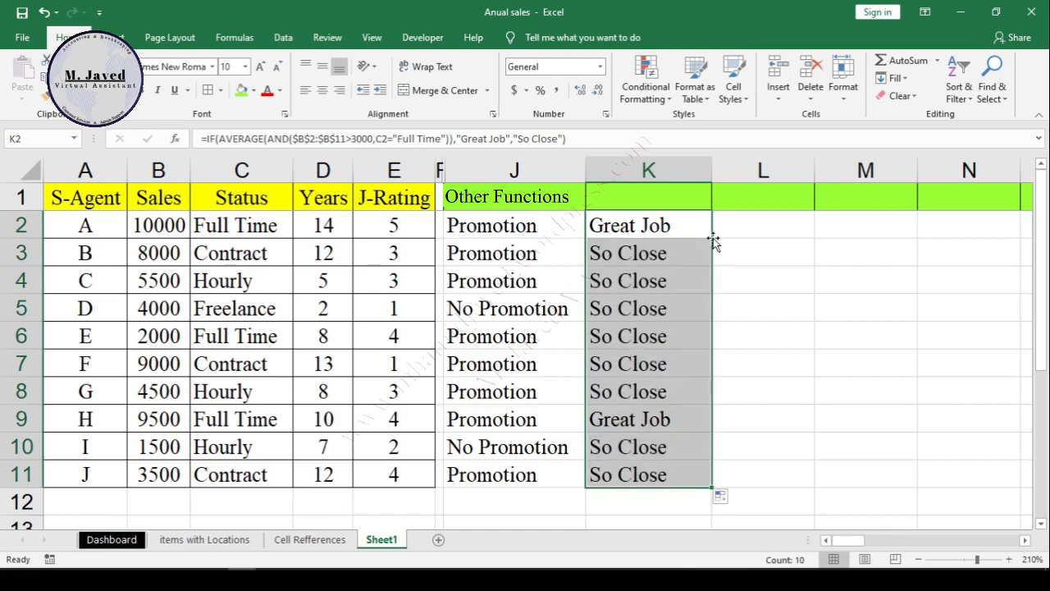
Step: Examine the column K ratings against K2's formula conditions, checking the "Great Job" agents in rows 2 and 9
{"action": "left_click", "coordinate": [783, 329]}
{"action": "left_click", "coordinate": [693, 302]}
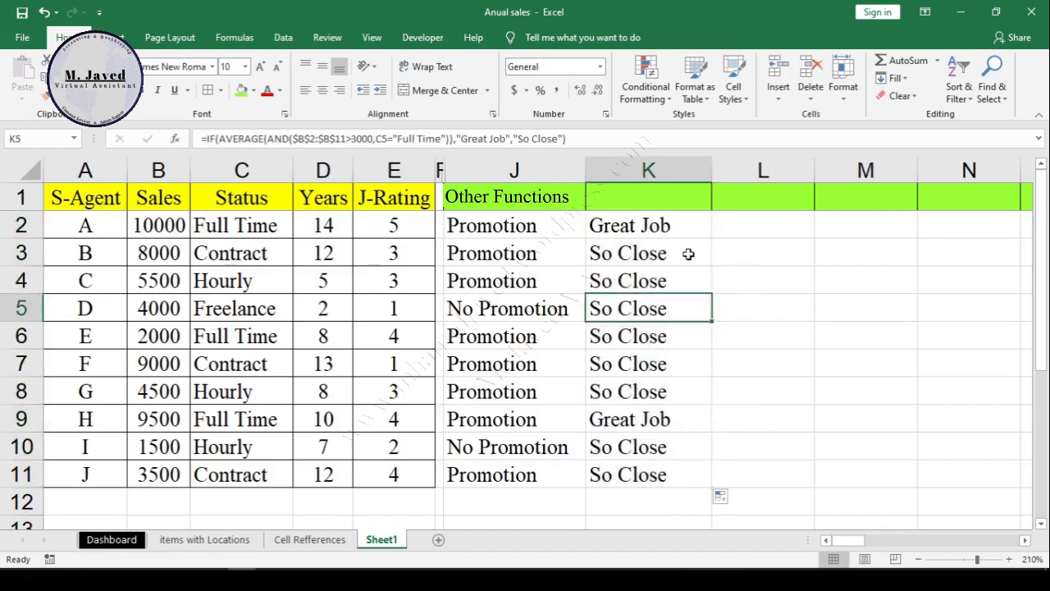
{"action": "left_click", "coordinate": [681, 229]}
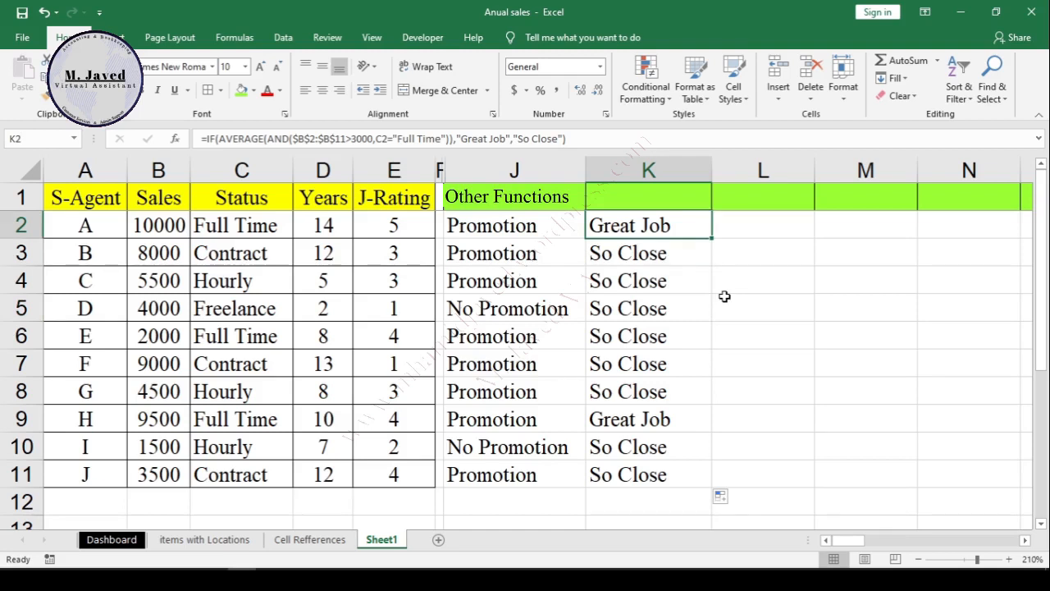
{"action": "double_click", "coordinate": [652, 233]}
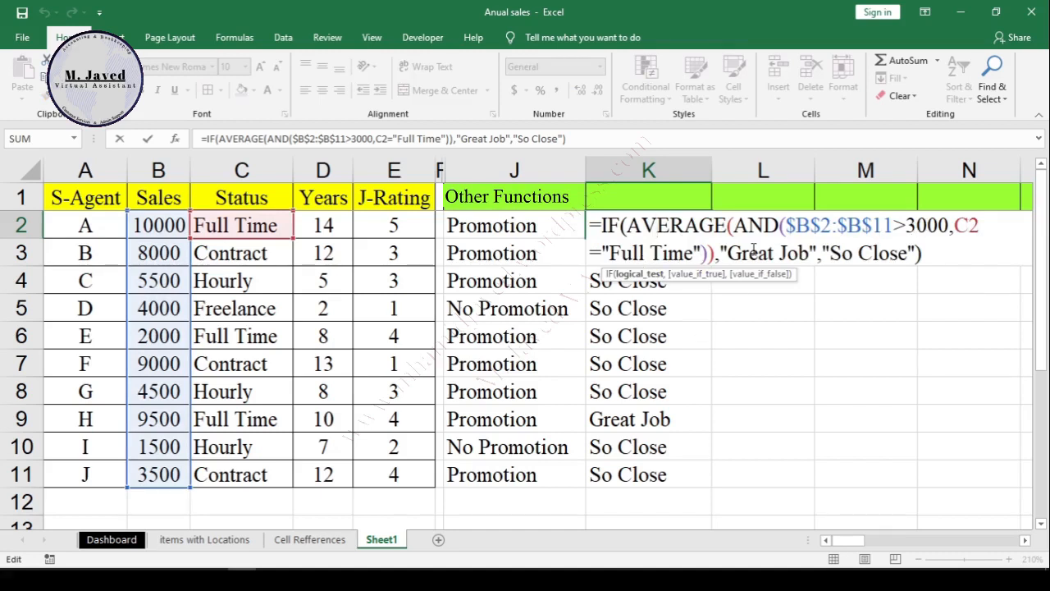
{"action": "key", "text": "Return"}
{"action": "left_click", "coordinate": [644, 418]}
{"action": "left_click", "coordinate": [21, 419]}
{"action": "left_click", "coordinate": [674, 419]}
{"action": "left_click", "coordinate": [729, 256]}
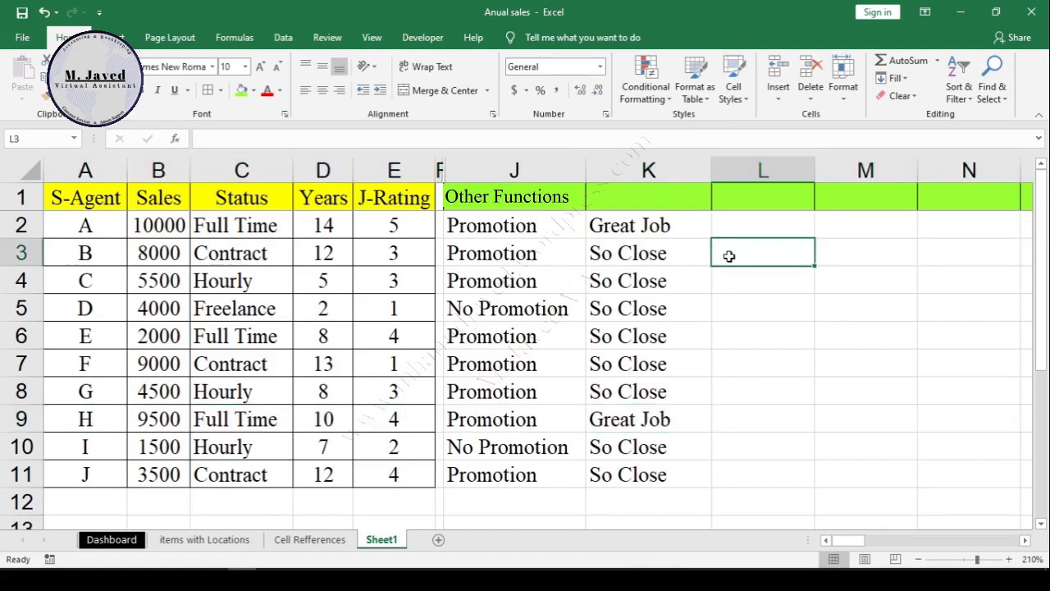